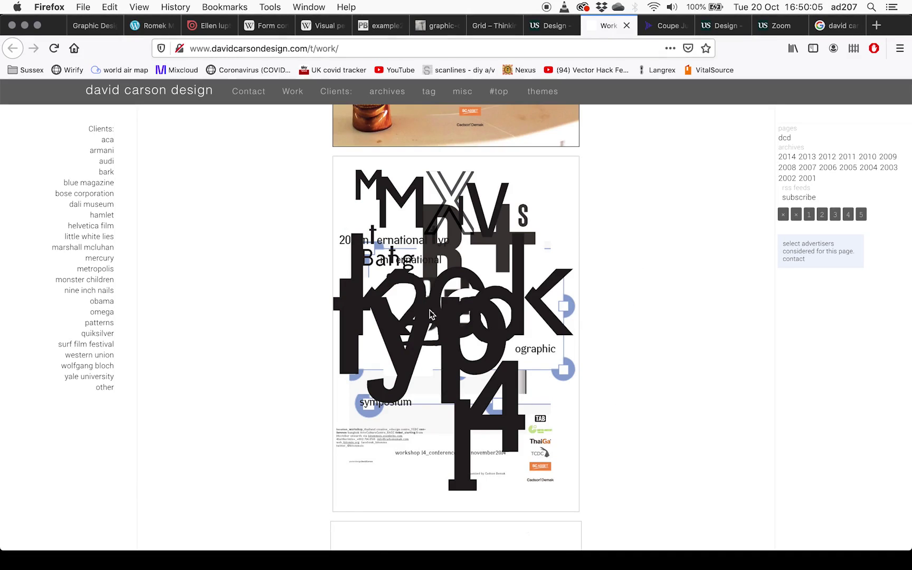
{"action": "key", "text": "super+Tab"}
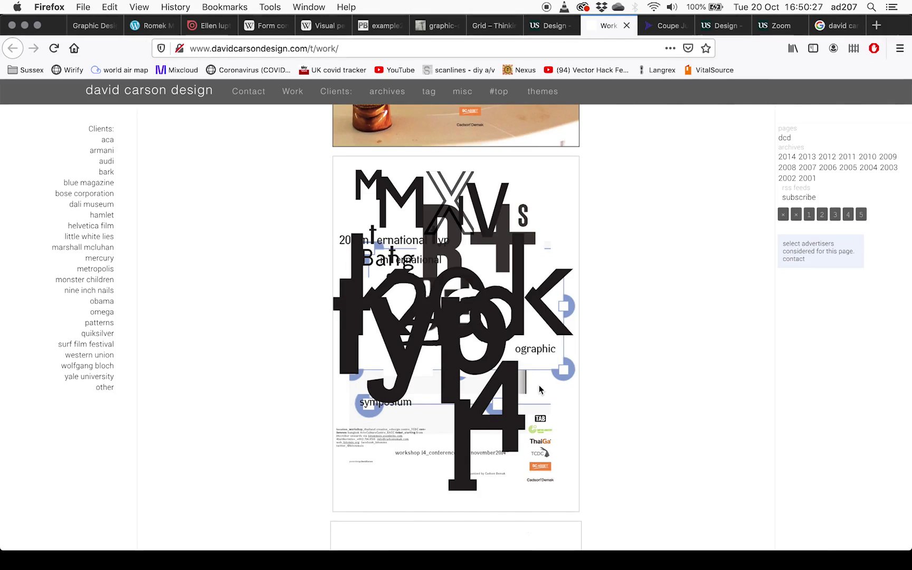
{"action": "scroll", "coordinate": [539, 388], "scroll_direction": "down", "scroll_amount": 1}
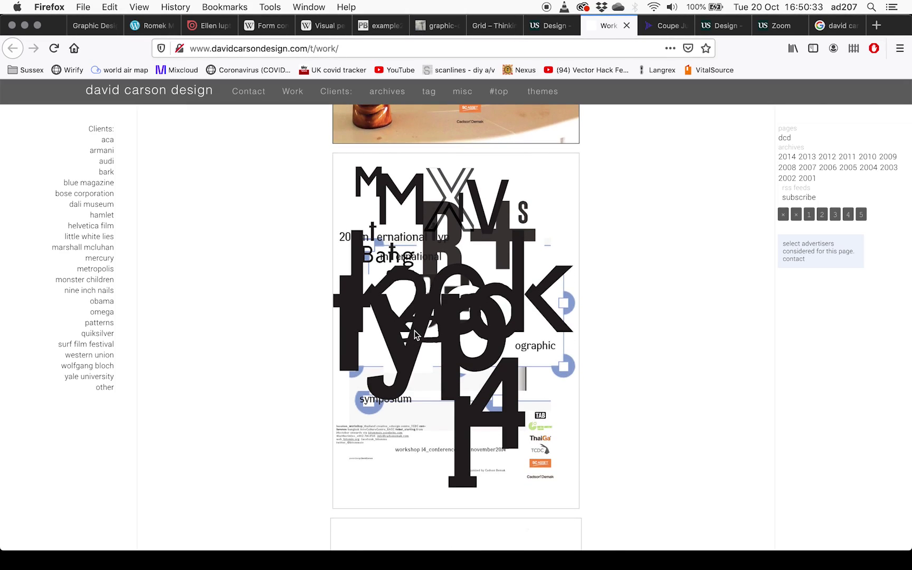
Switch to Photoshop and create a new A4 document, 210 x 297 mm at 300 pixels/inch with a white background
{"action": "key", "text": "super+Tab"}
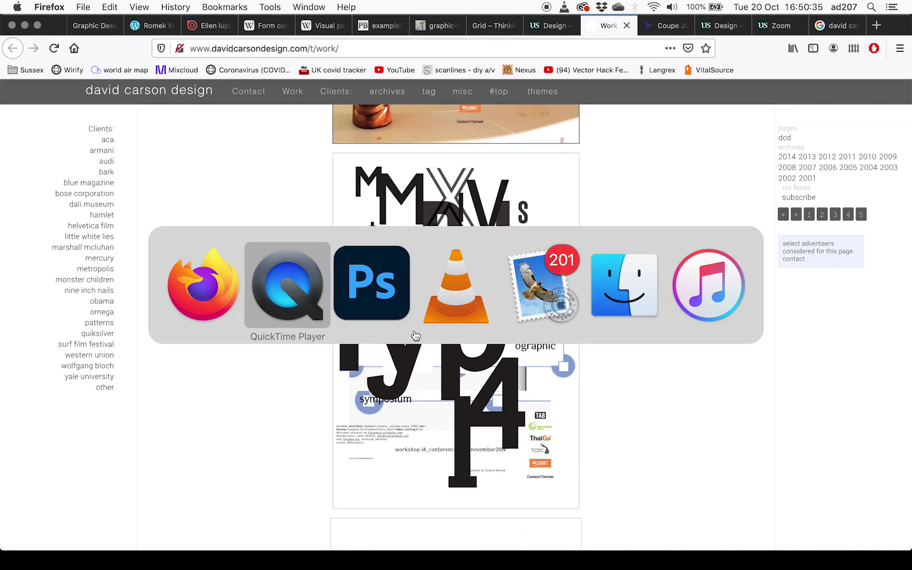
{"action": "key", "text": "super+Tab"}
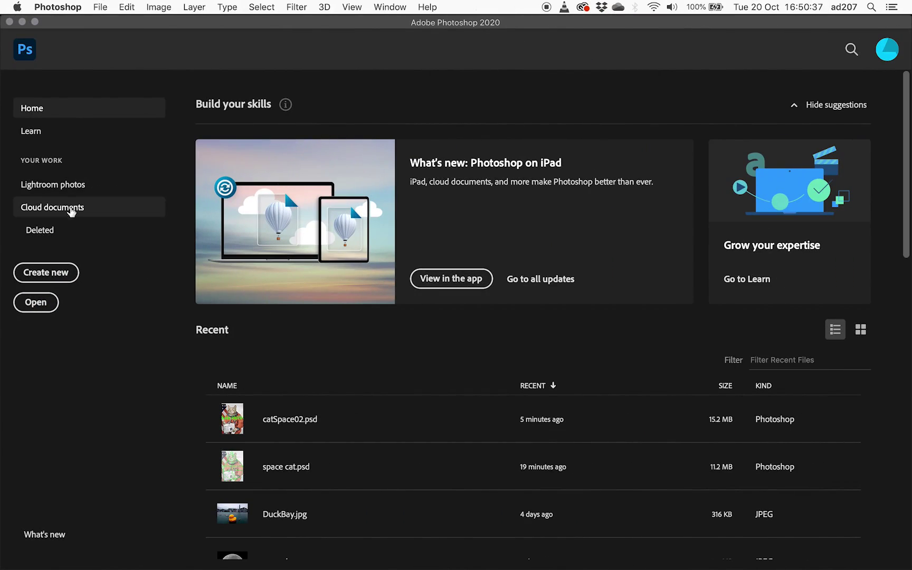
{"action": "left_click", "coordinate": [55, 276]}
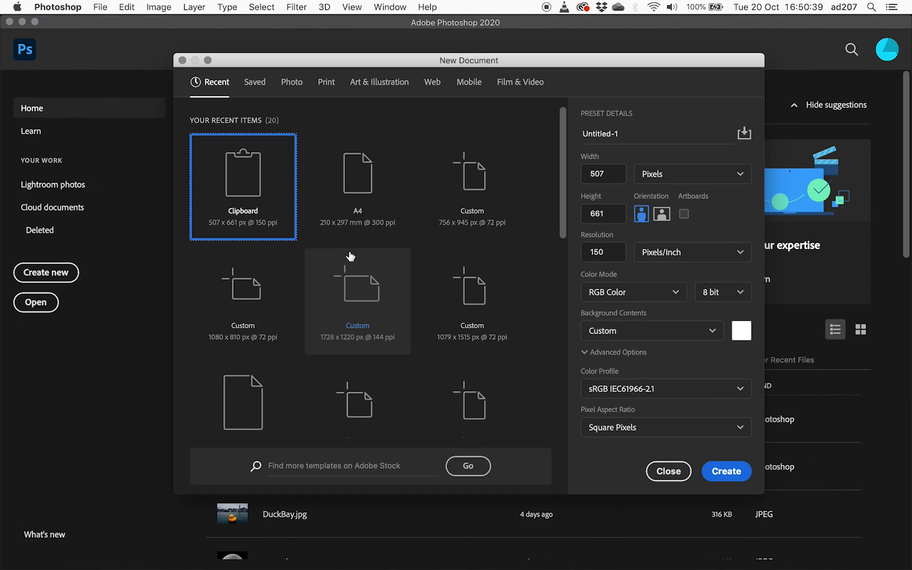
{"action": "left_click", "coordinate": [357, 195]}
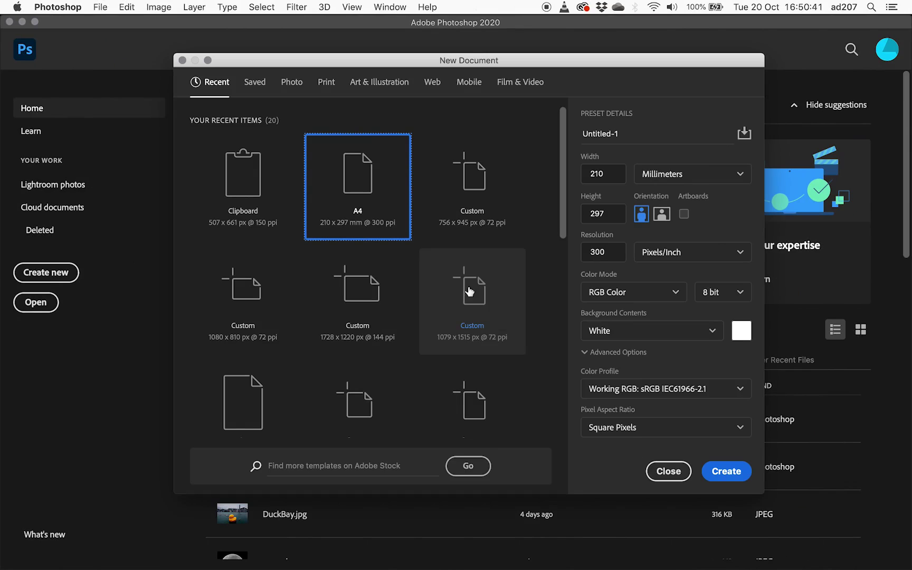
{"action": "left_click", "coordinate": [726, 471]}
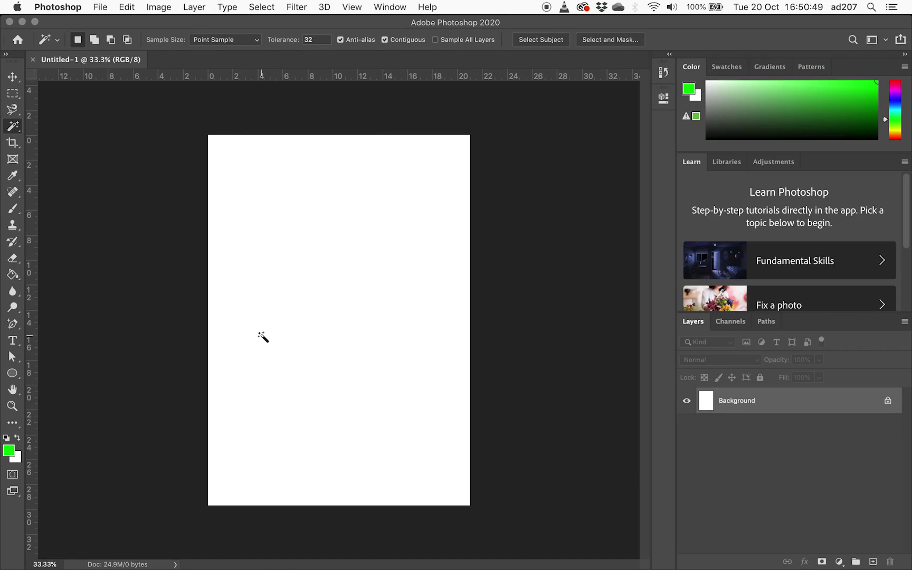
Reset the foreground and background colours to black and white, and set the Type tool's font to Helvetica Regular
{"action": "left_click", "coordinate": [6, 438]}
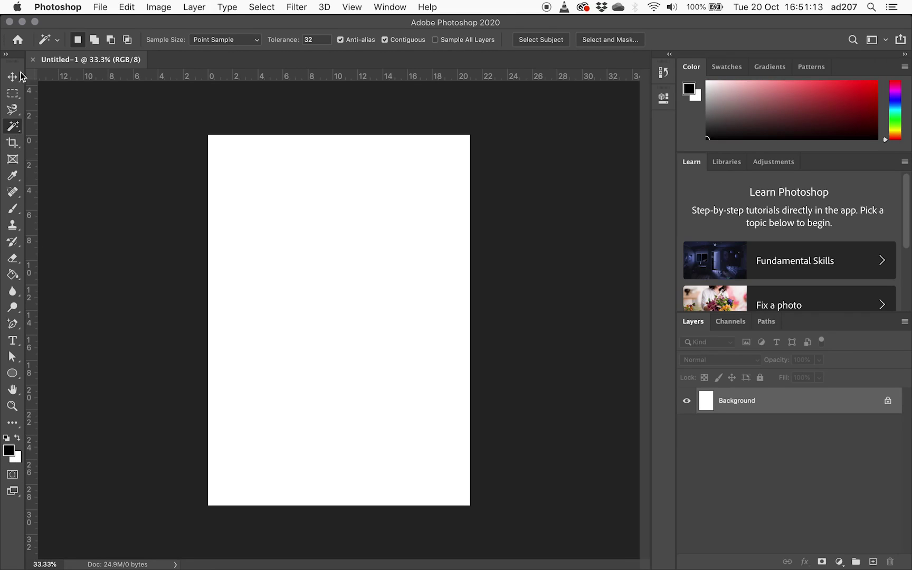
{"action": "left_click", "coordinate": [14, 342]}
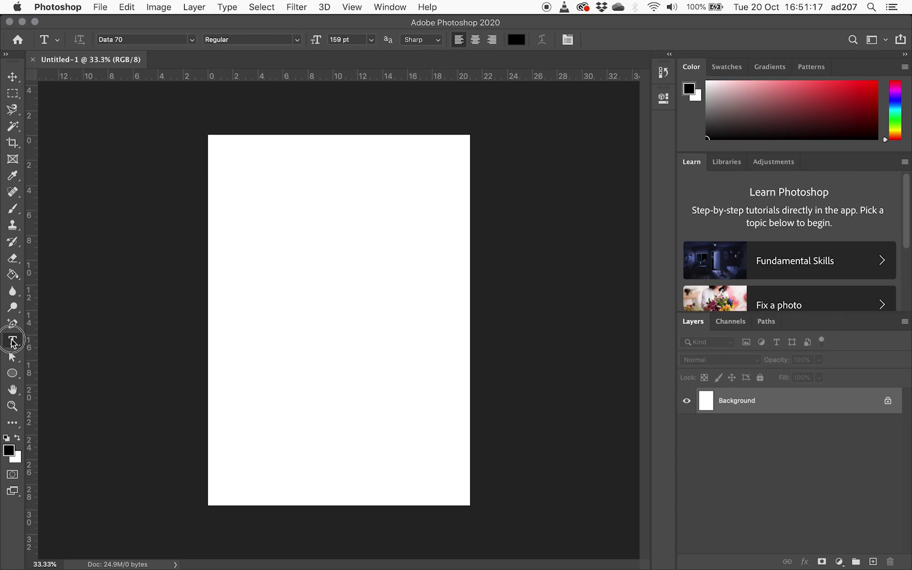
{"action": "left_click_drag", "start_coordinate": [13, 342], "coordinate": [121, 340]}
{"action": "left_click", "coordinate": [192, 40]}
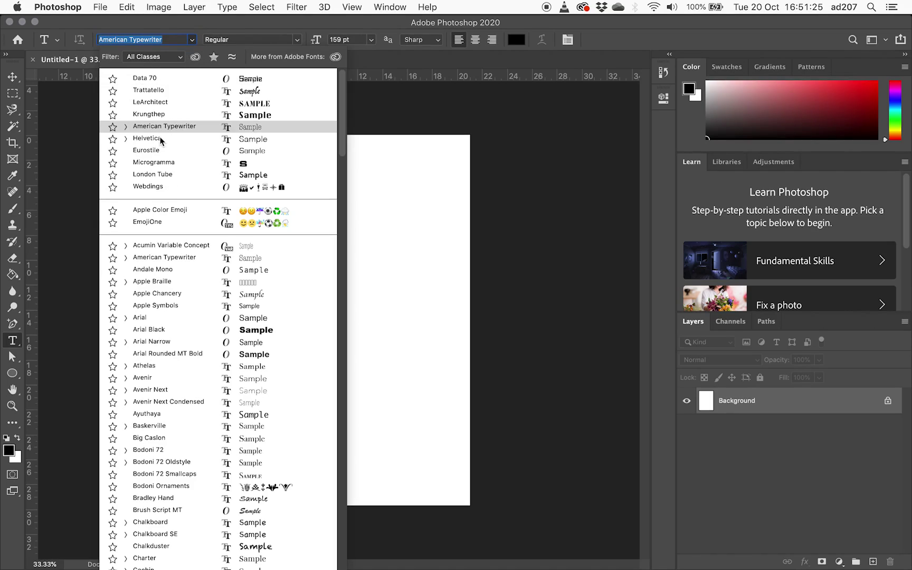
{"action": "left_click", "coordinate": [177, 138]}
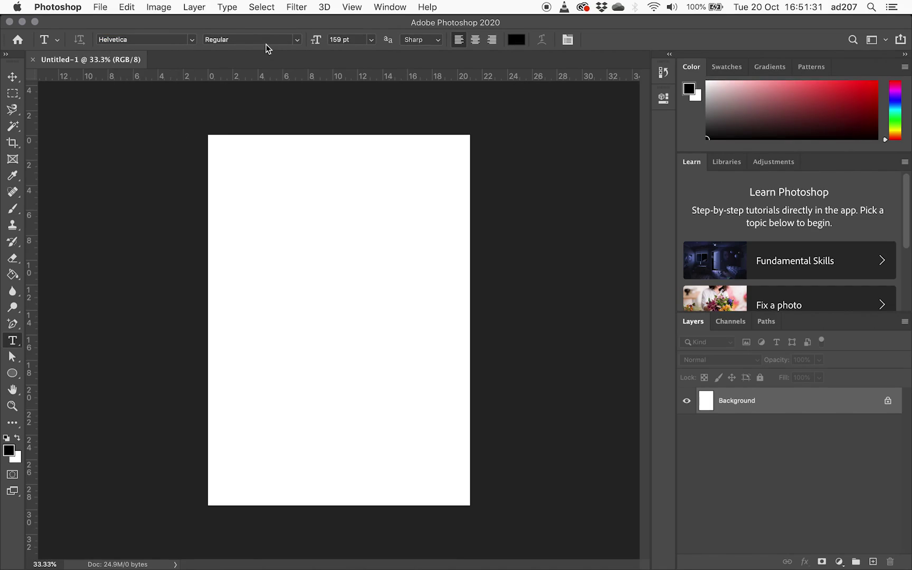
{"action": "left_click", "coordinate": [296, 42]}
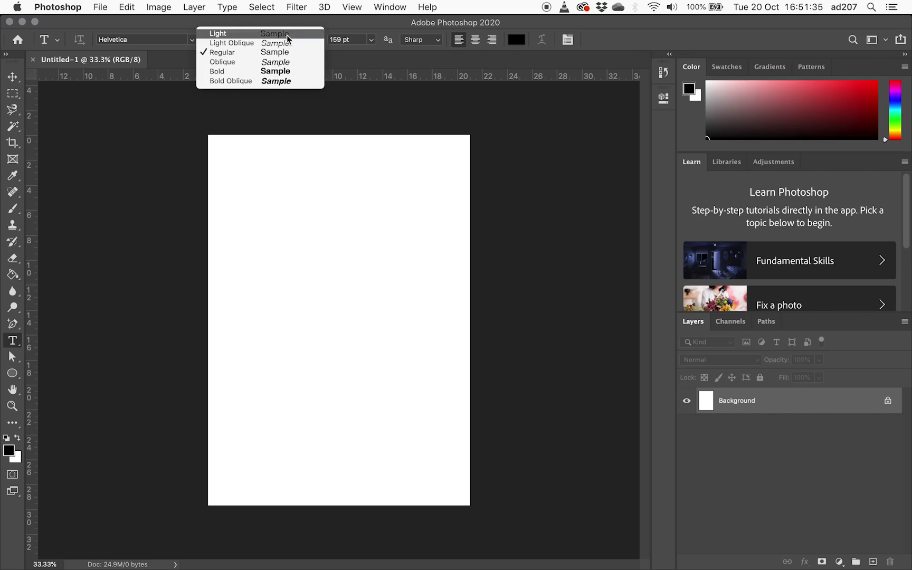
{"action": "left_click", "coordinate": [340, 28]}
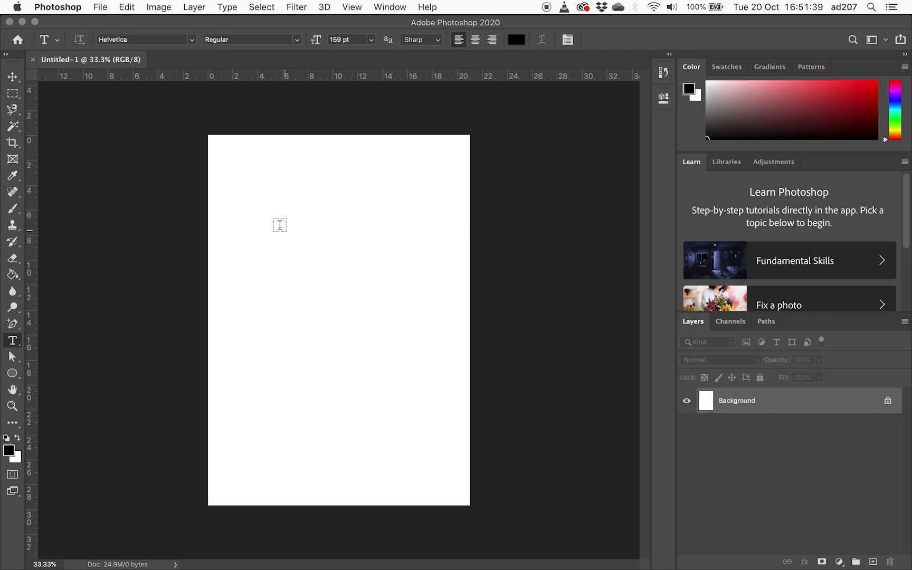
Add the text "type" in the upper middle of the page and commit it
{"action": "left_click", "coordinate": [259, 285]}
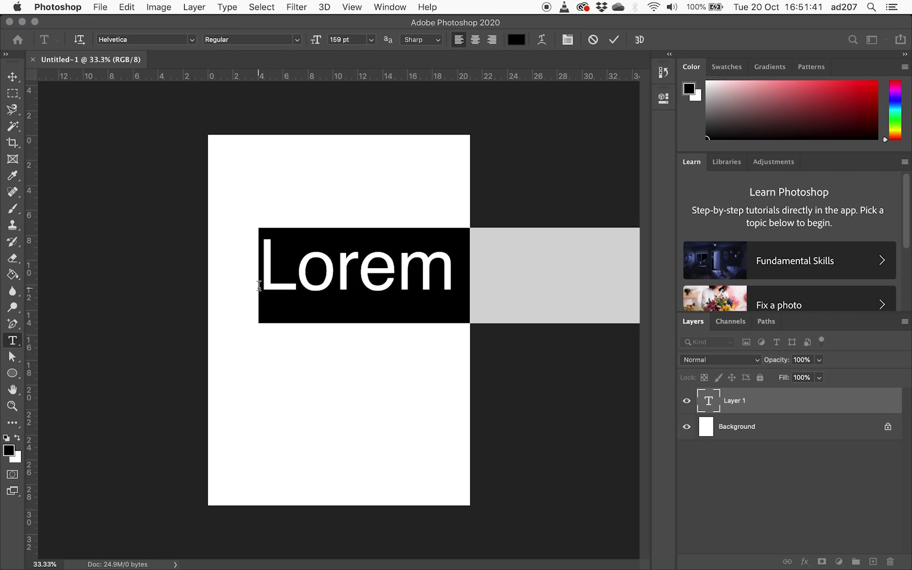
{"action": "type", "text": "type"}
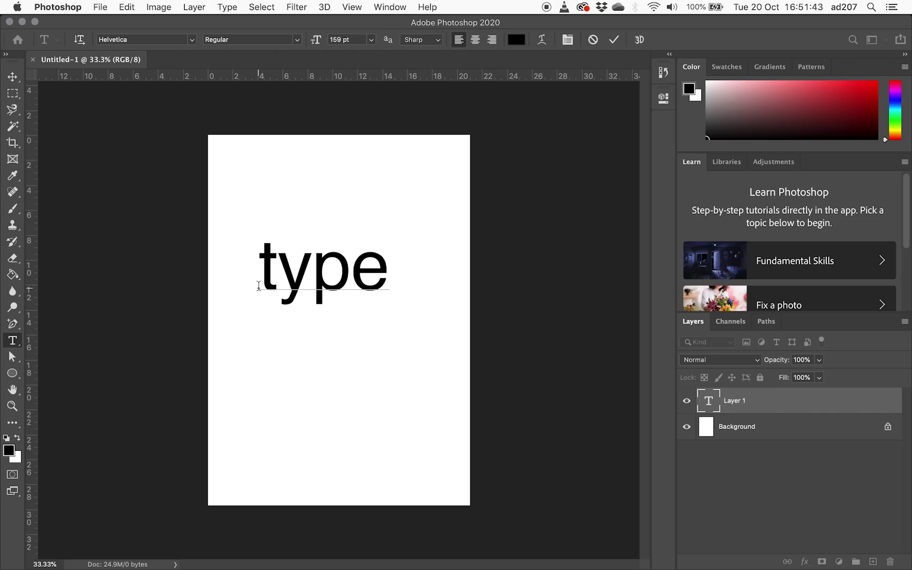
{"action": "left_click", "coordinate": [614, 39]}
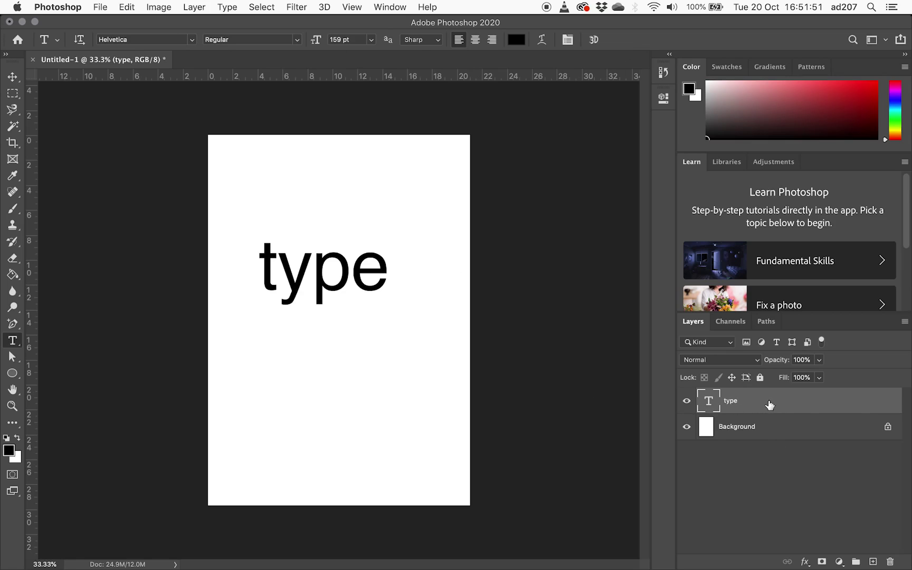
Duplicate the "type" text layer, and duplicate that copy again as "type copy 2"
{"action": "left_click_drag", "start_coordinate": [770, 405], "coordinate": [769, 413]}
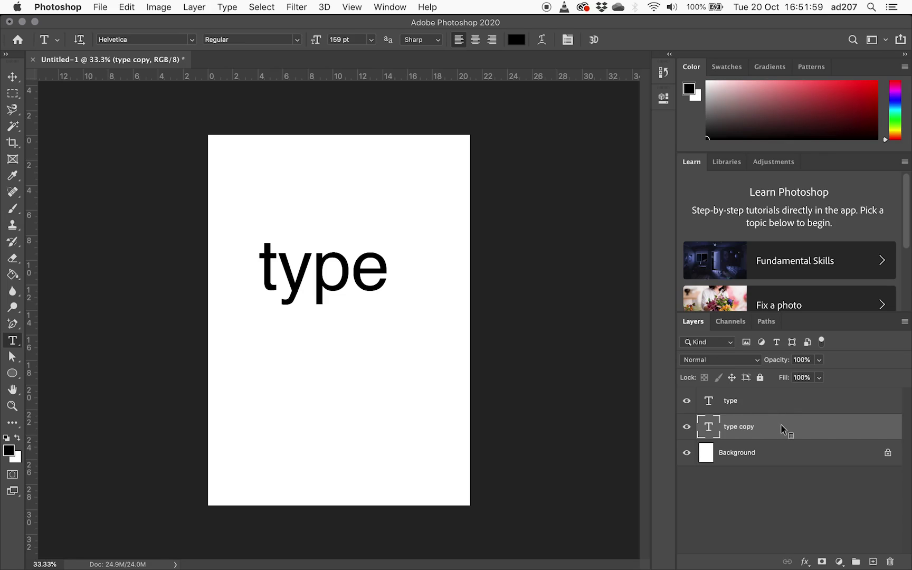
{"action": "right_click", "coordinate": [781, 425]}
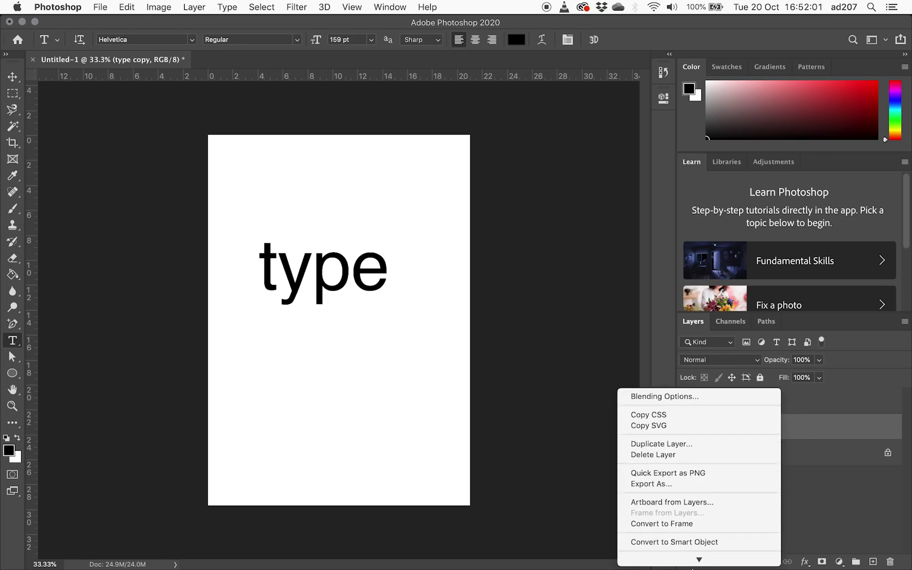
{"action": "scroll", "coordinate": [691, 455], "scroll_direction": "down", "scroll_amount": 5}
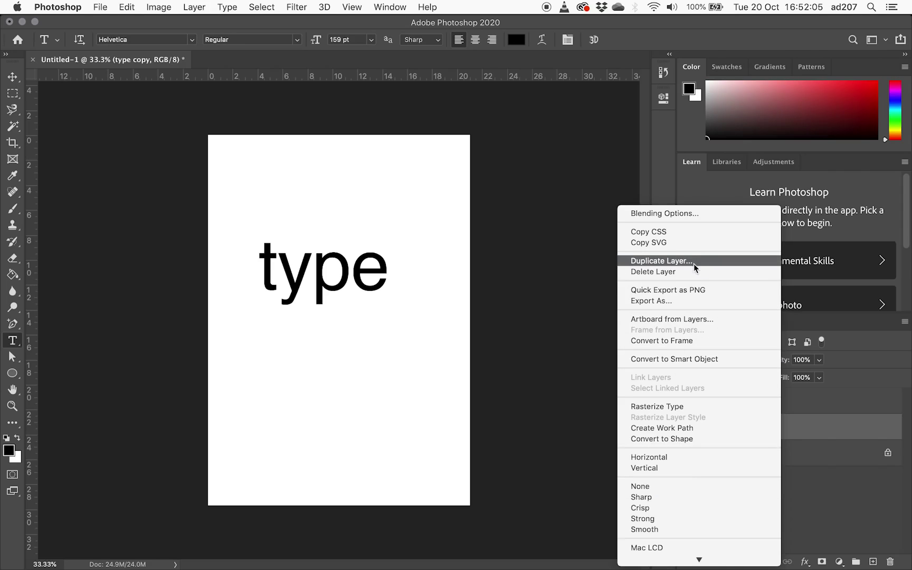
{"action": "left_click", "coordinate": [710, 266]}
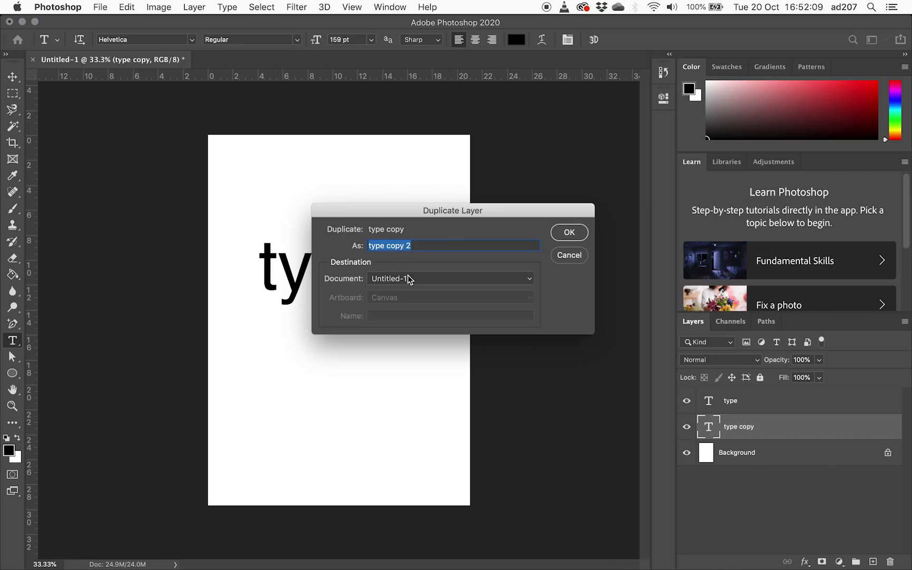
{"action": "left_click", "coordinate": [570, 232]}
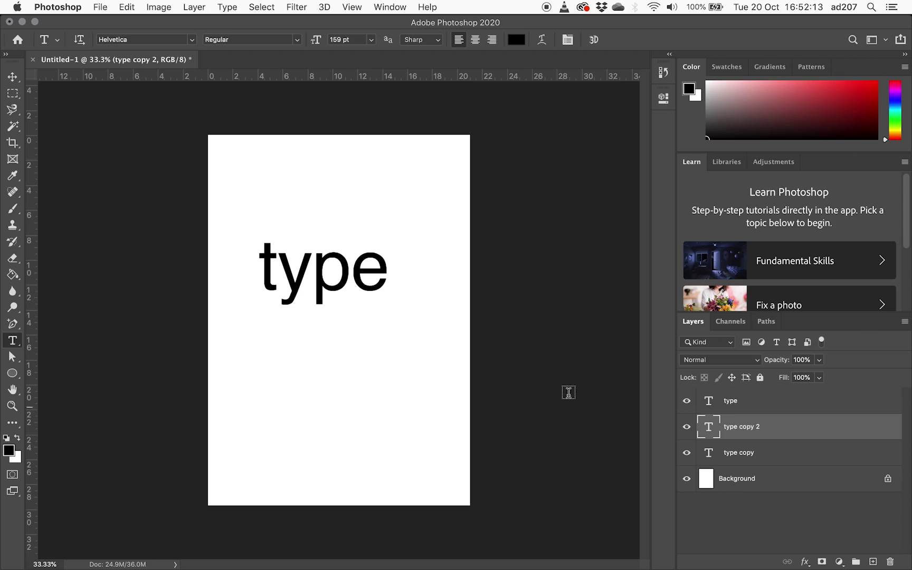
Separate the overlapping "type" words by moving one near the page's top edge and another below the remaining one
{"action": "left_click", "coordinate": [13, 77]}
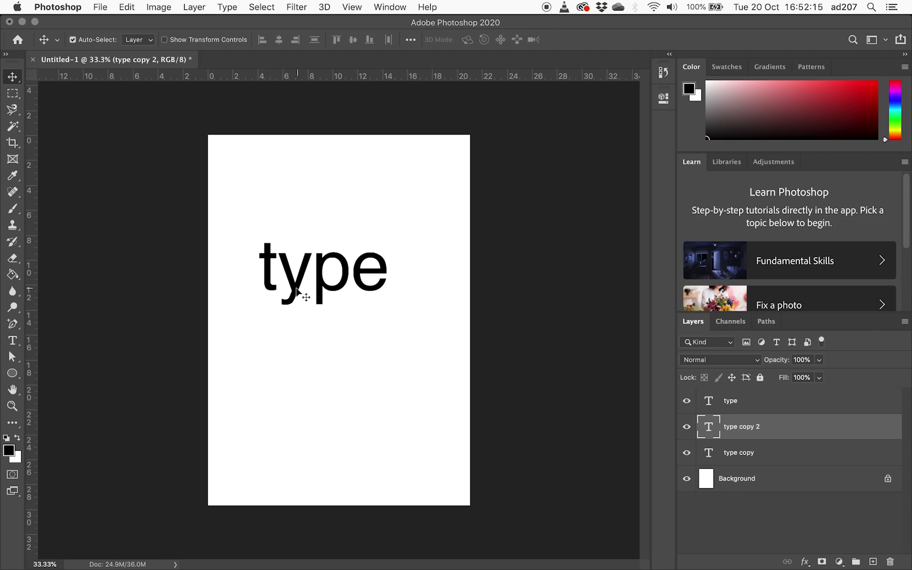
{"action": "left_click_drag", "start_coordinate": [301, 295], "coordinate": [350, 234]}
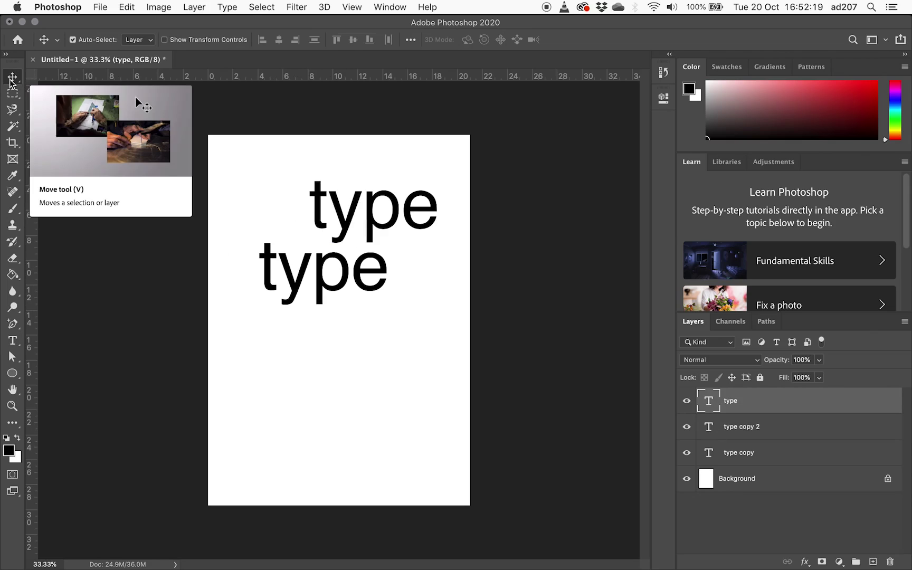
{"action": "left_click_drag", "start_coordinate": [358, 219], "coordinate": [357, 194]}
{"action": "left_click_drag", "start_coordinate": [345, 275], "coordinate": [331, 351]}
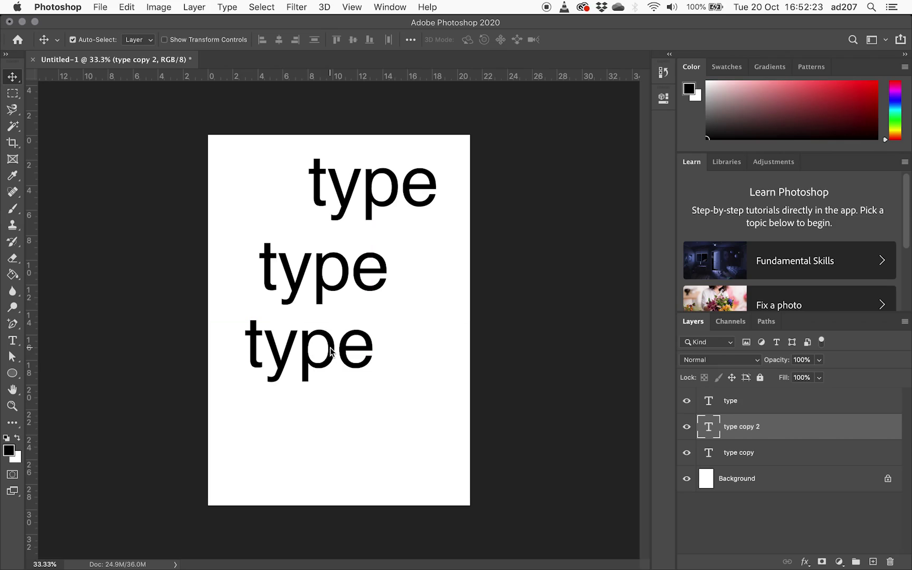
Rearrange the three words: shift the upper one left, the lowest further down and the middle one slightly left and up
{"action": "left_click", "coordinate": [361, 286]}
{"action": "left_click", "coordinate": [380, 204]}
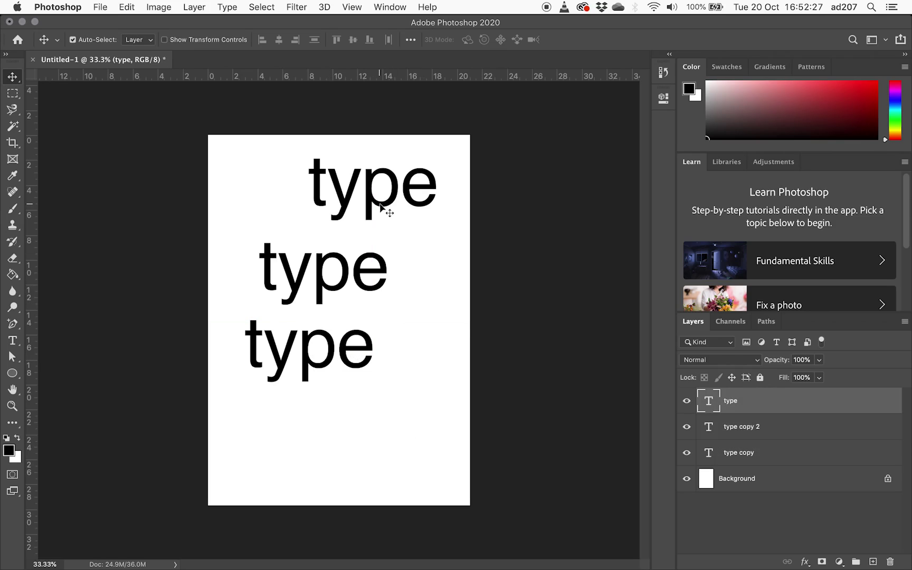
{"action": "left_click_drag", "start_coordinate": [372, 210], "coordinate": [320, 216]}
{"action": "left_click_drag", "start_coordinate": [305, 337], "coordinate": [317, 383]}
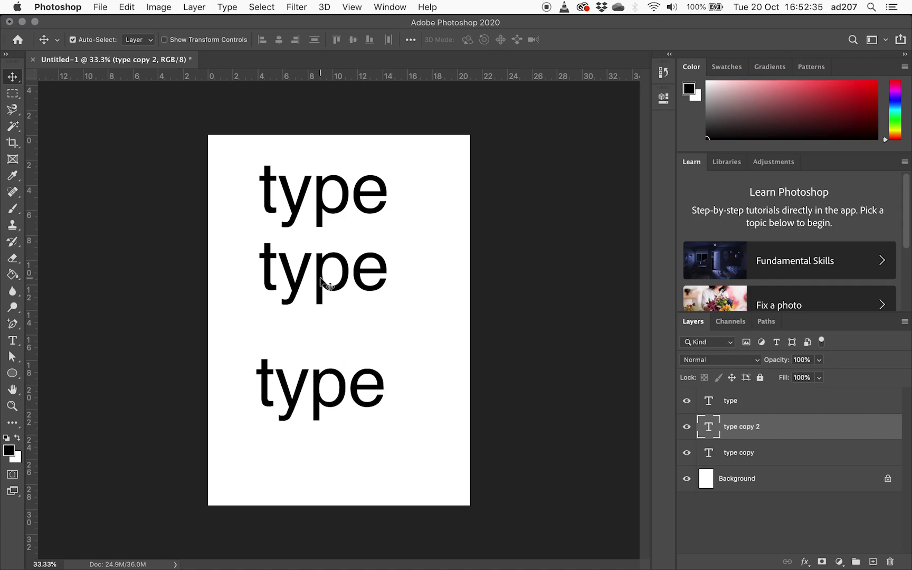
{"action": "left_click_drag", "start_coordinate": [323, 282], "coordinate": [296, 276]}
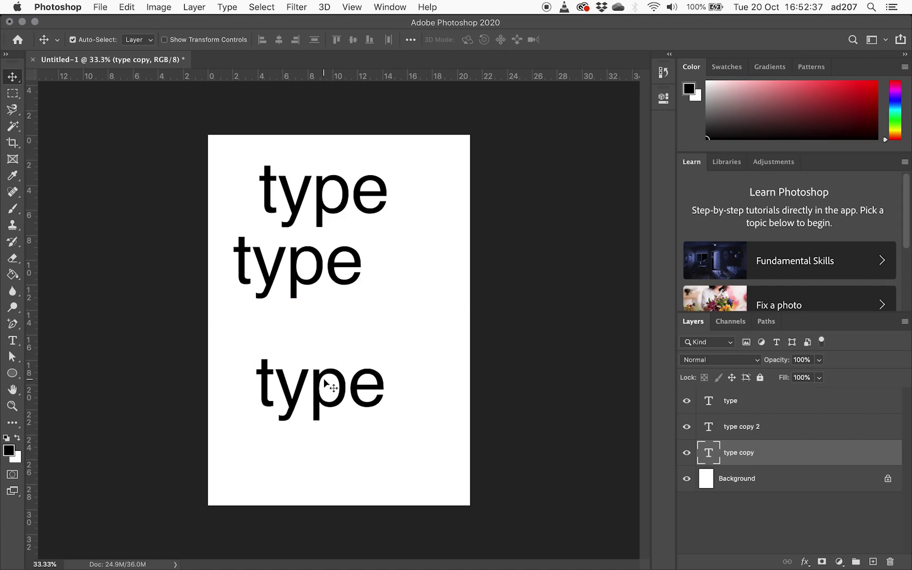
Duplicate the lowest "type" word near the bottom of the page and replace the copy's text with "ographic"
{"action": "key", "text": "super+Tab"}
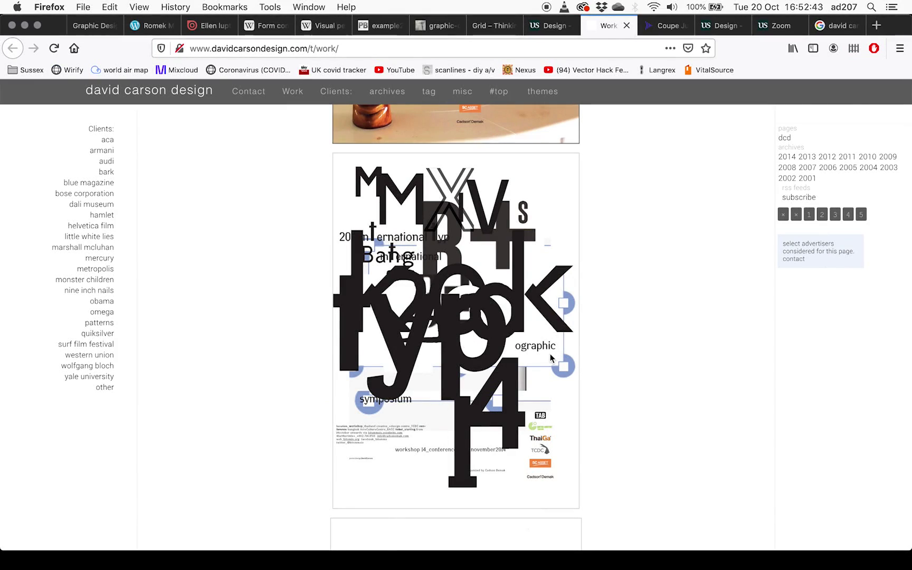
{"action": "key", "text": "super+Tab"}
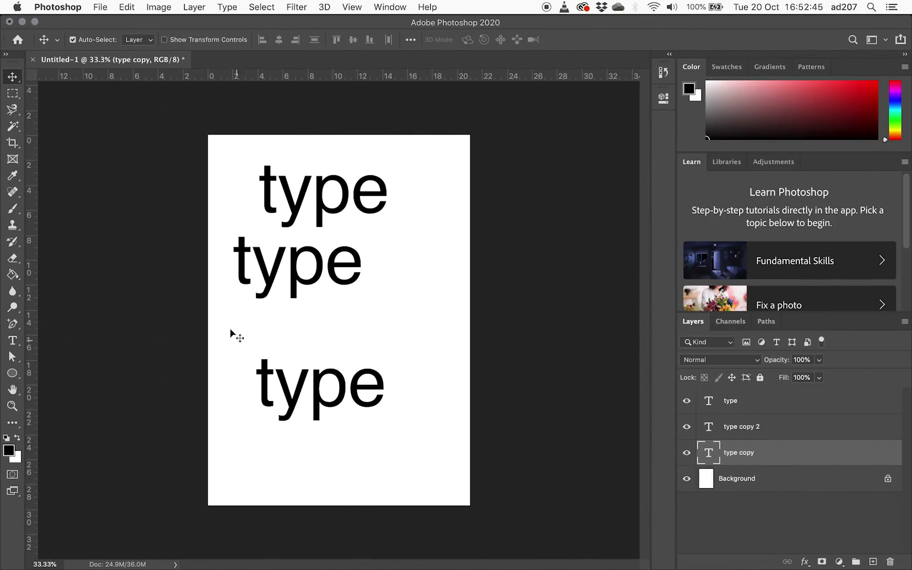
{"action": "left_click_drag", "start_coordinate": [327, 397], "coordinate": [317, 442]}
{"action": "double_click", "coordinate": [317, 442]}
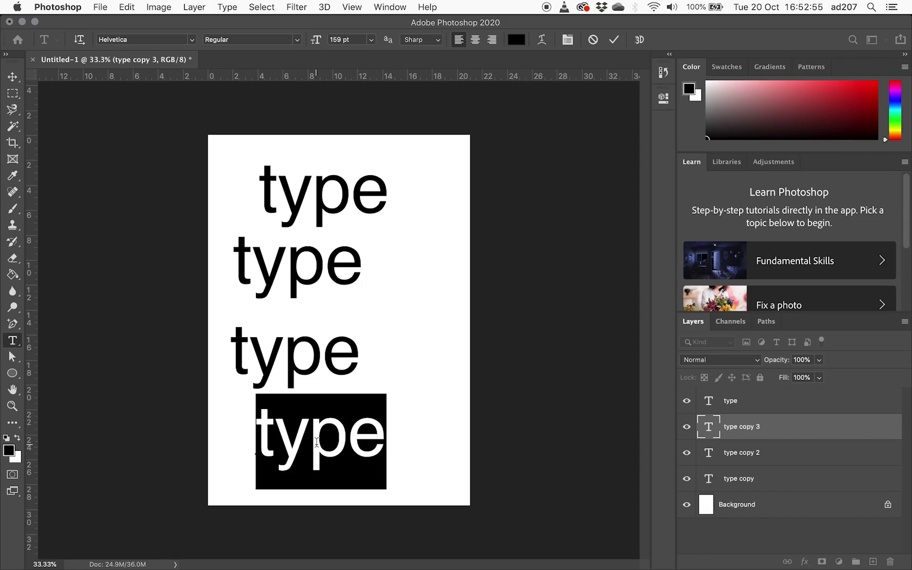
{"action": "type", "text": "ograph"}
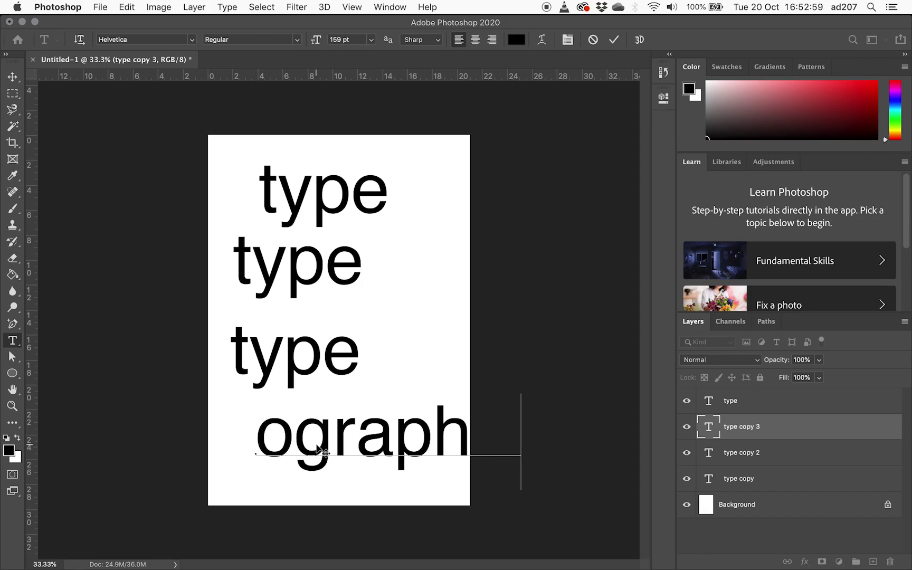
Set the "ographic" text to 114 pt and change its font to Eurostile
{"action": "double_click", "coordinate": [349, 436]}
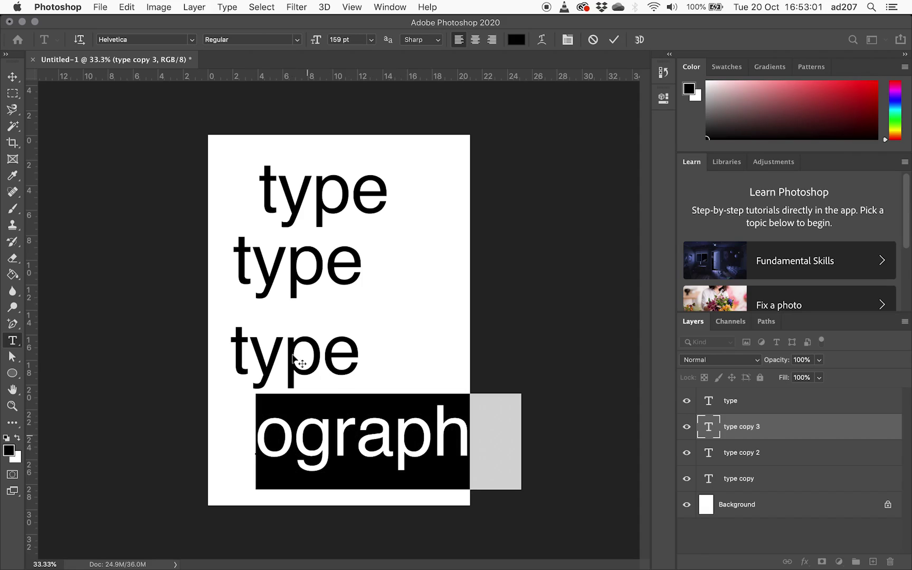
{"action": "left_click_drag", "start_coordinate": [321, 43], "coordinate": [288, 43]}
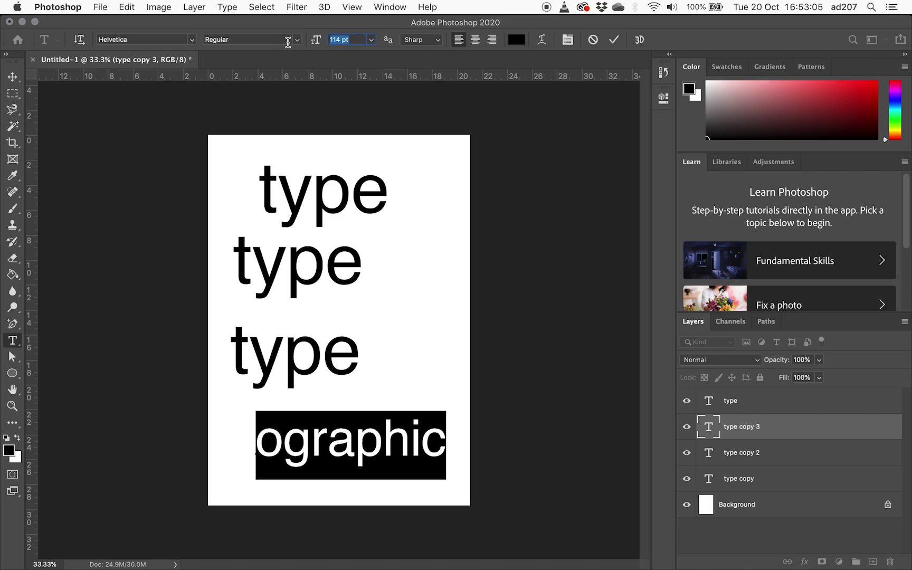
{"action": "left_click", "coordinate": [193, 40]}
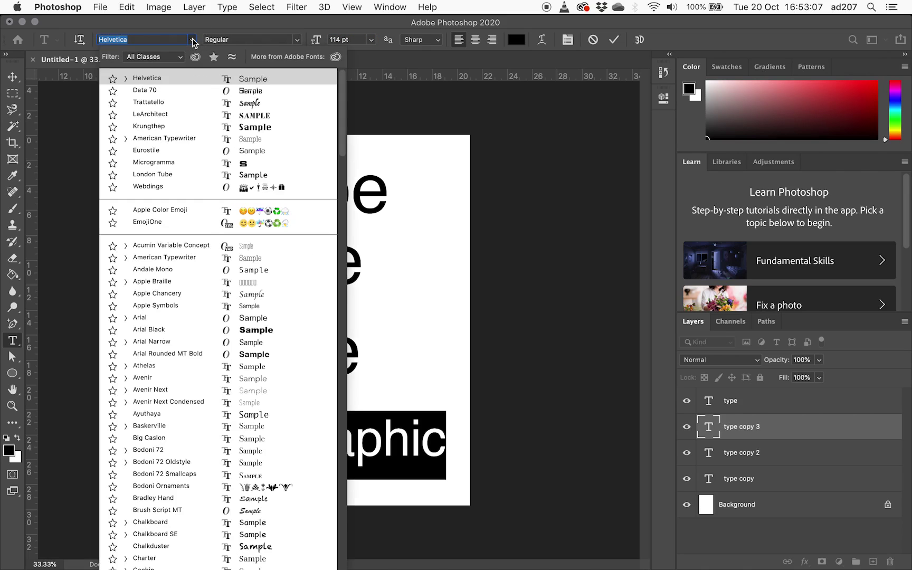
{"action": "left_click", "coordinate": [172, 149]}
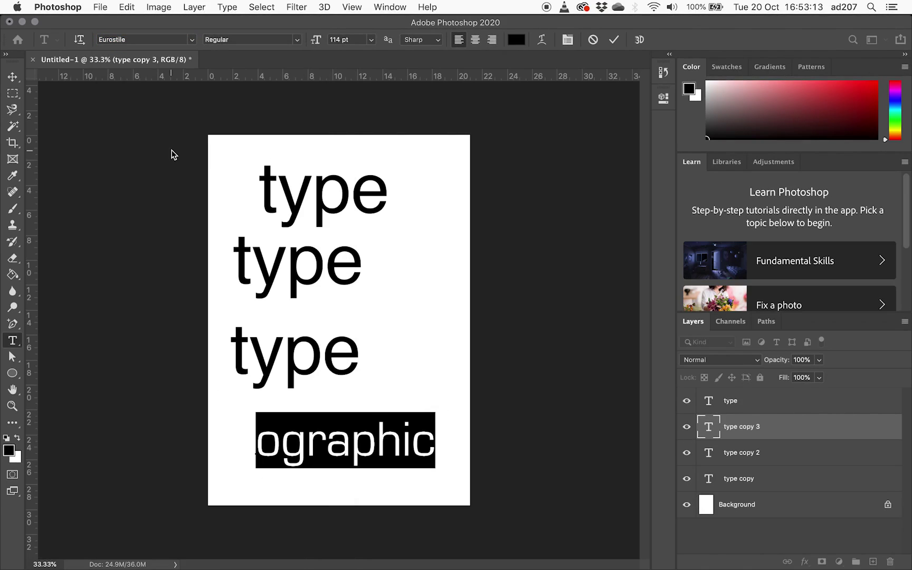
Set the "ographic" text's tracking to -85 and move the word right, close to the page edge
{"action": "left_click", "coordinate": [568, 40]}
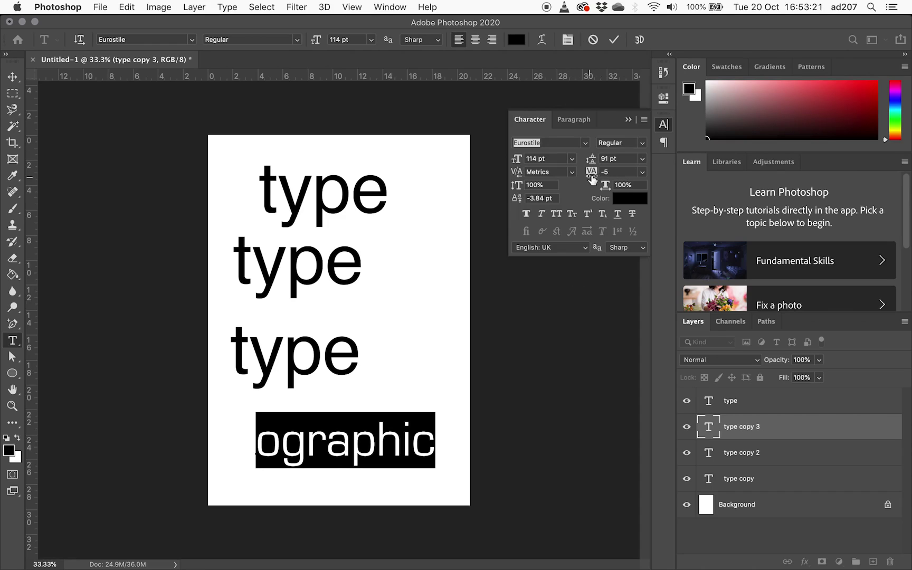
{"action": "left_click_drag", "start_coordinate": [592, 179], "coordinate": [591, 179]}
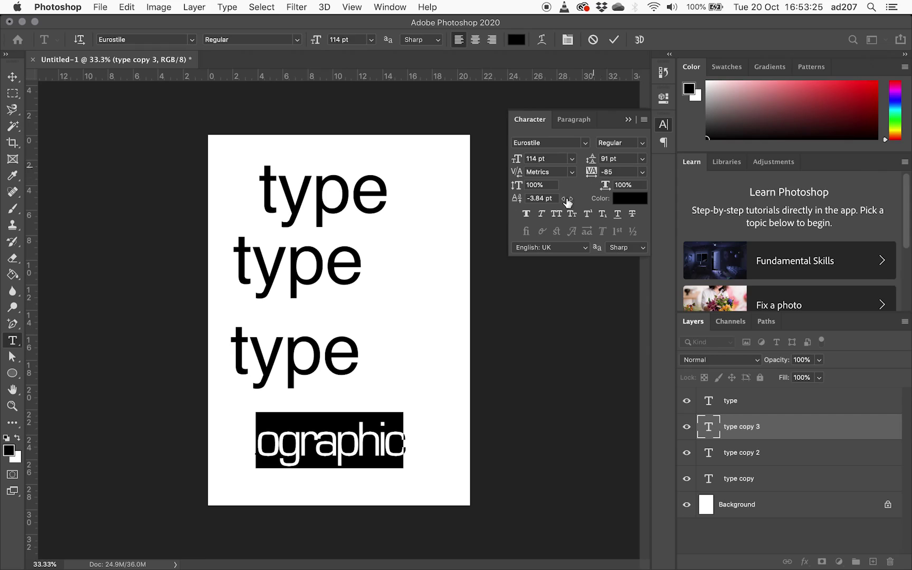
{"action": "left_click", "coordinate": [13, 77]}
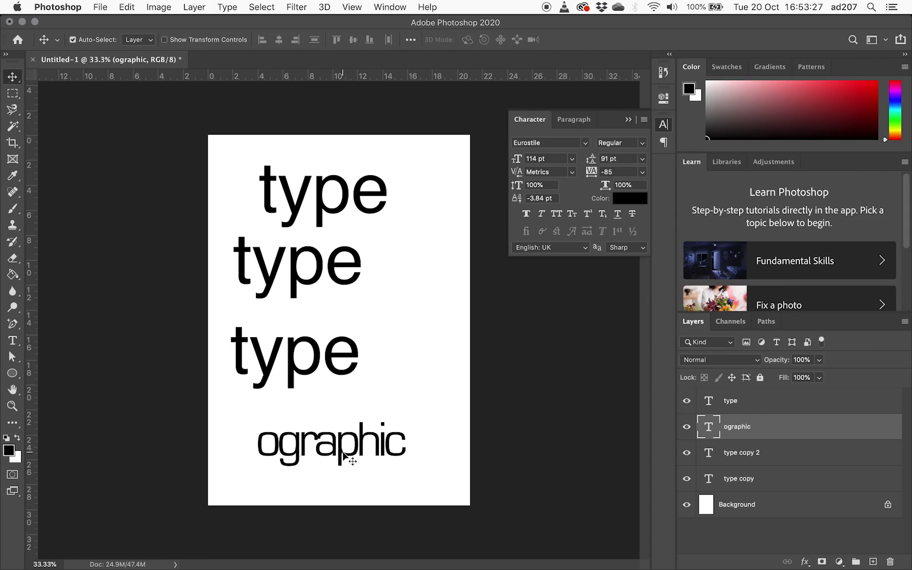
{"action": "left_click_drag", "start_coordinate": [340, 460], "coordinate": [399, 455]}
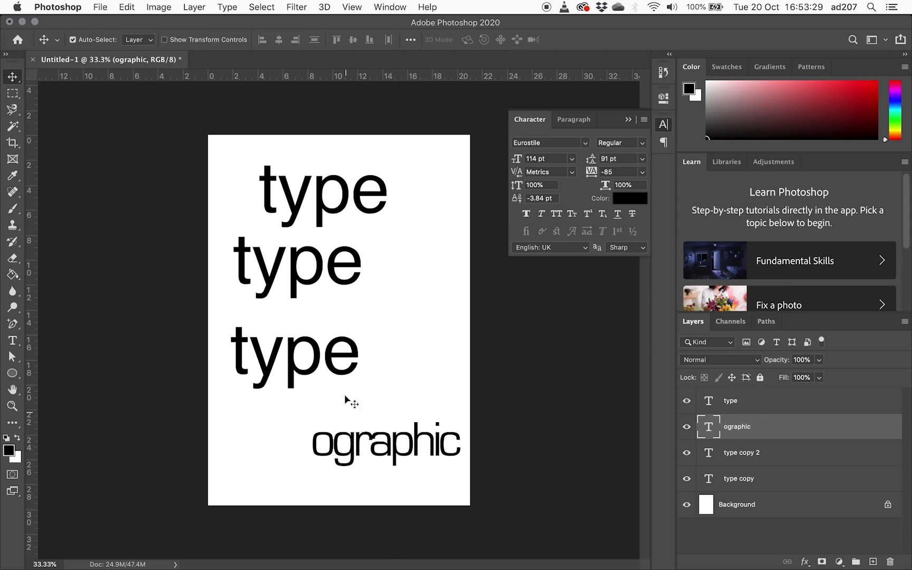
Enlarge the lowest "type" word to 219 pt and position it just above "ographic"
{"action": "left_click_drag", "start_coordinate": [348, 378], "coordinate": [344, 400]}
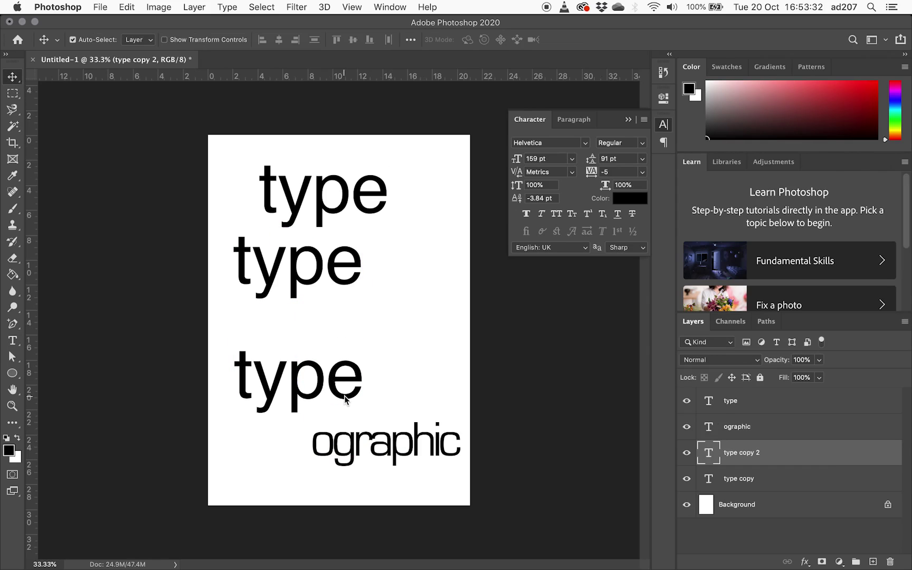
{"action": "double_click", "coordinate": [313, 381]}
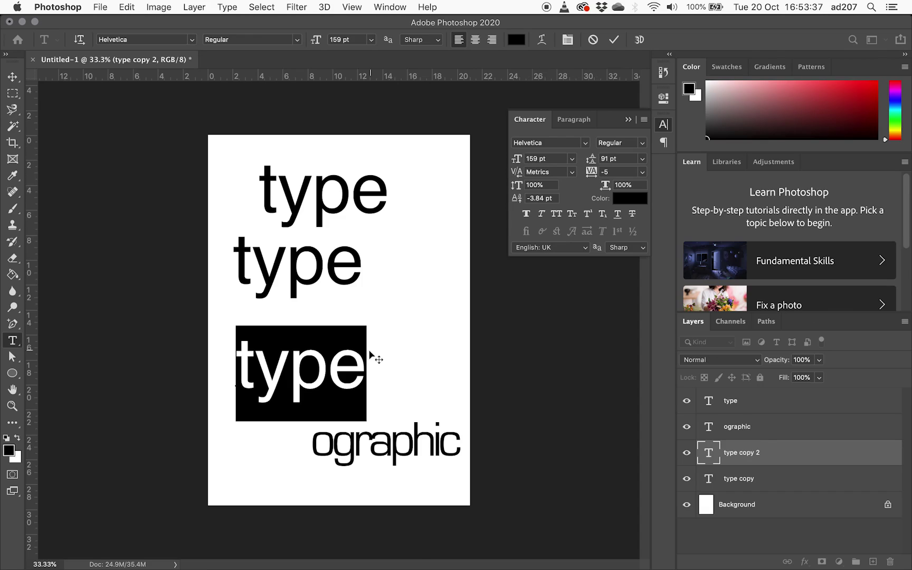
{"action": "left_click_drag", "start_coordinate": [515, 158], "coordinate": [558, 157]}
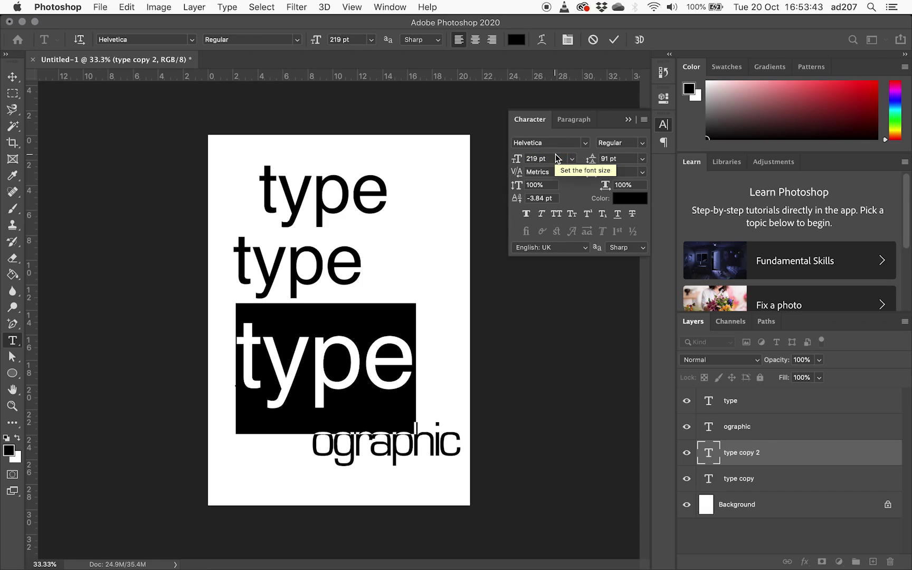
{"action": "left_click", "coordinate": [613, 40]}
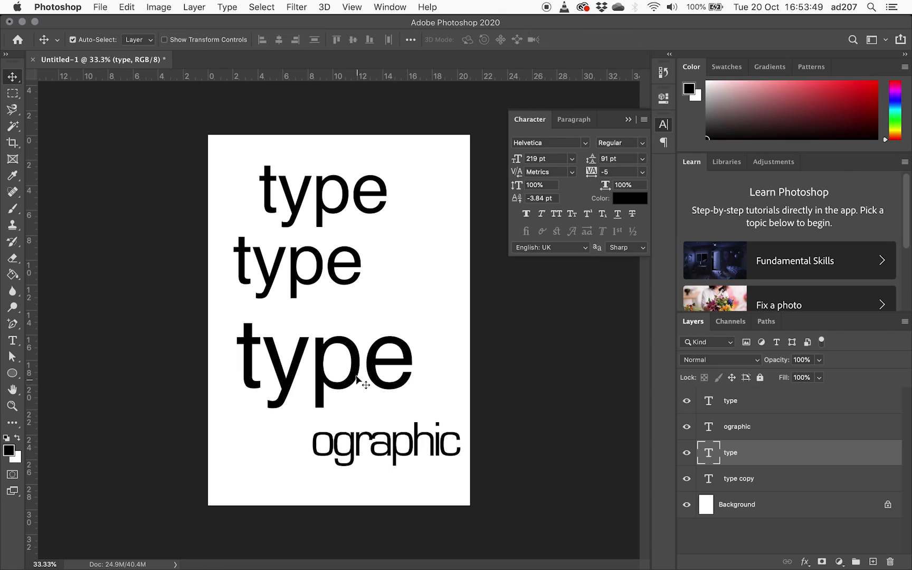
{"action": "mouse_move", "coordinate": [358, 375]}
{"action": "left_mouse_down"}
{"action": "mouse_move", "coordinate": [332, 375]}
{"action": "mouse_move", "coordinate": [366, 352]}
{"action": "mouse_move", "coordinate": [371, 363]}
{"action": "mouse_move", "coordinate": [363, 364]}
{"action": "left_mouse_up"}
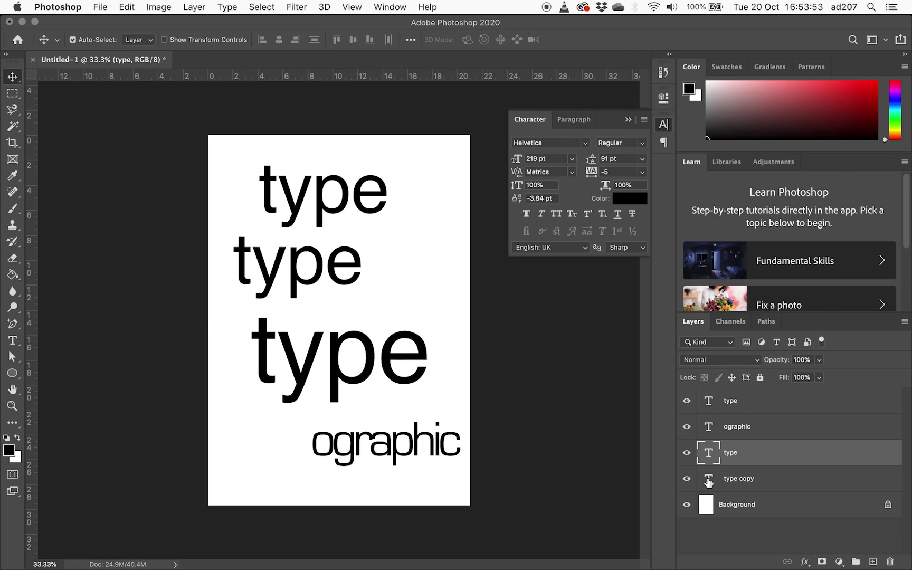
Rasterize the 219 pt "type" text layer and nudge the word slightly down
{"action": "right_click", "coordinate": [752, 455]}
{"action": "mouse_move", "coordinate": [686, 559]}
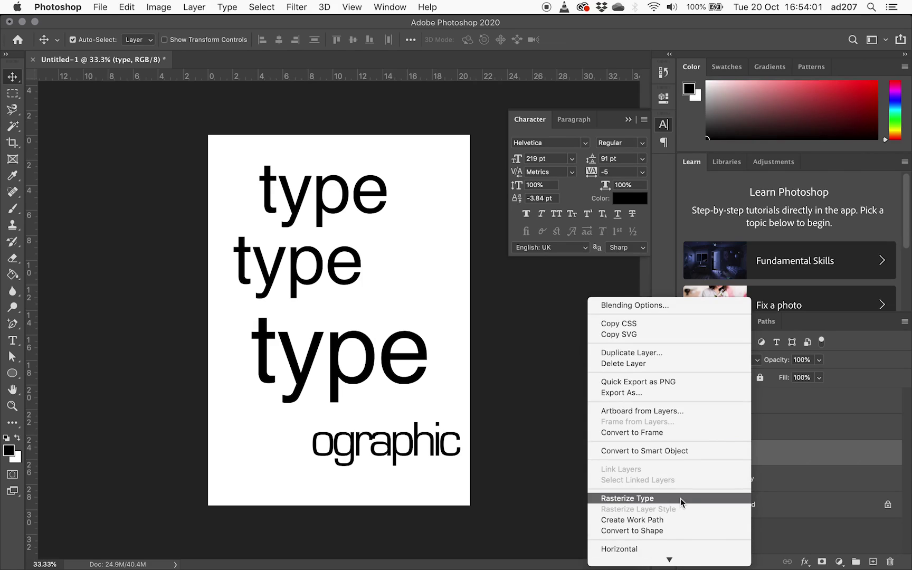
{"action": "left_click", "coordinate": [763, 457]}
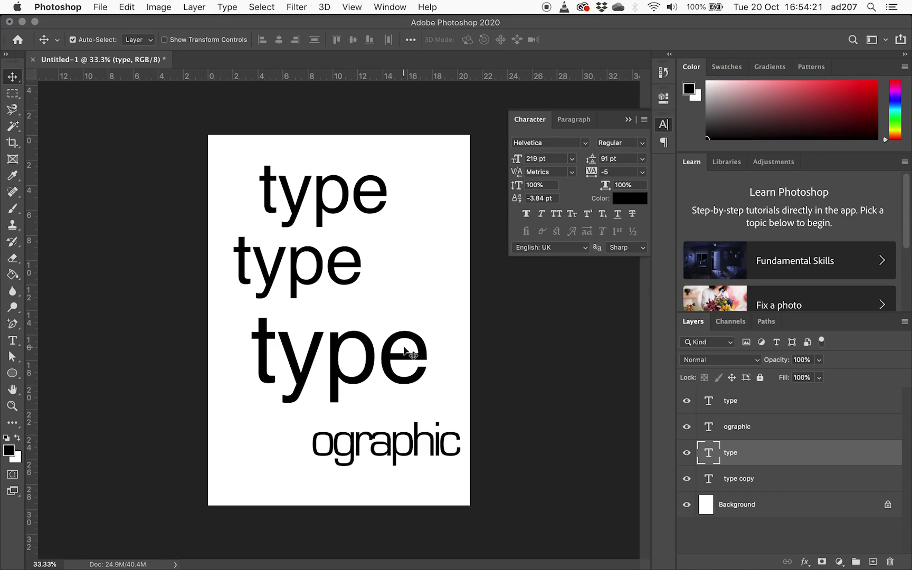
{"action": "right_click", "coordinate": [772, 455]}
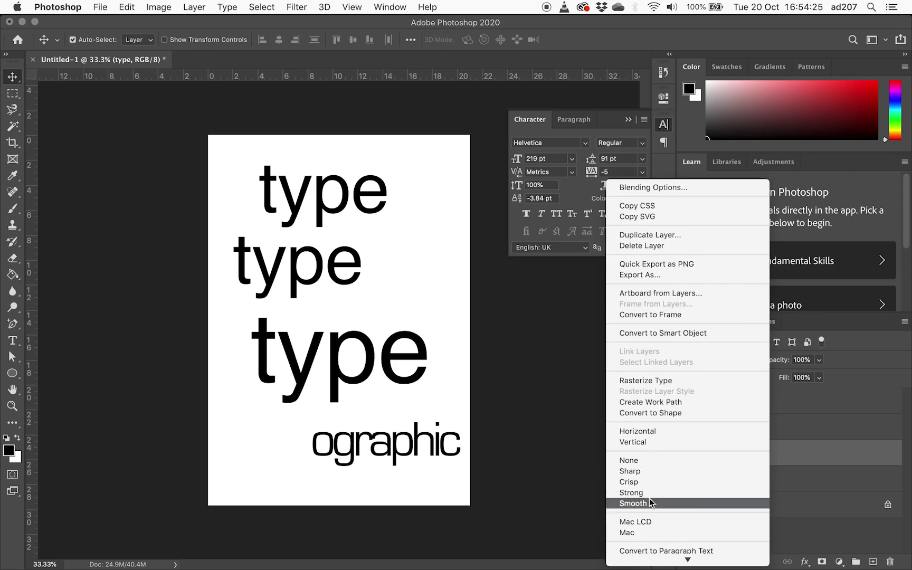
{"action": "left_click", "coordinate": [694, 379]}
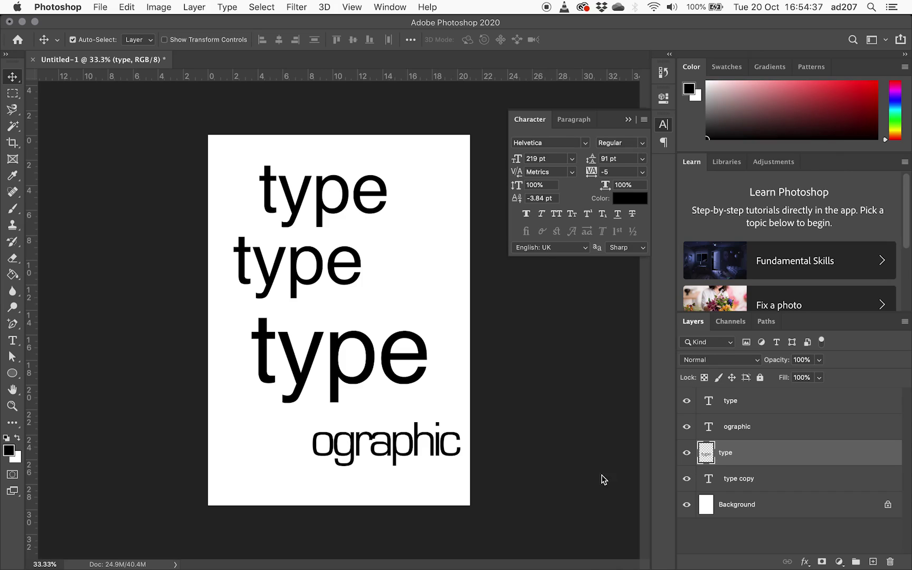
{"action": "left_click_drag", "start_coordinate": [304, 375], "coordinate": [300, 385]}
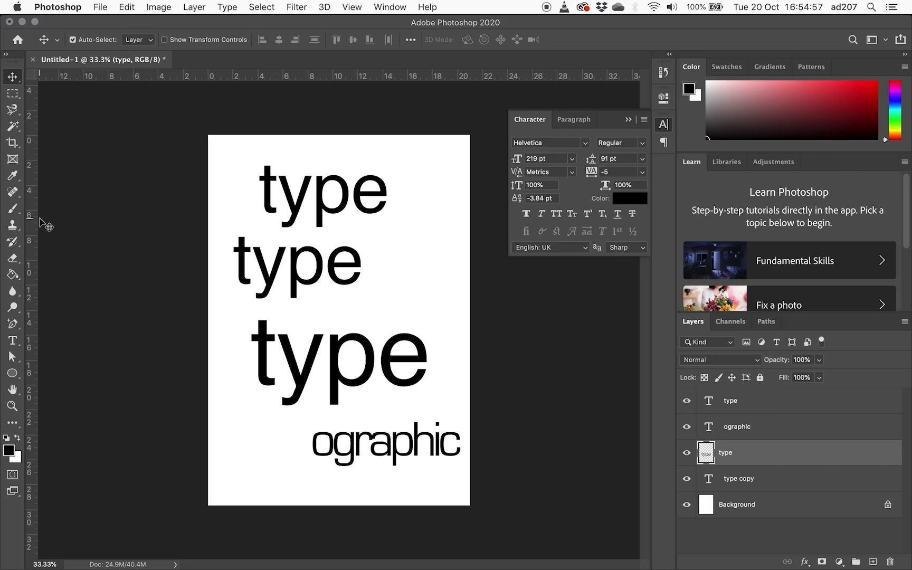
Cut the letter t out of the rasterized "type" word, paste it onto its own layer and name that layer "t"
{"action": "left_click", "coordinate": [11, 96]}
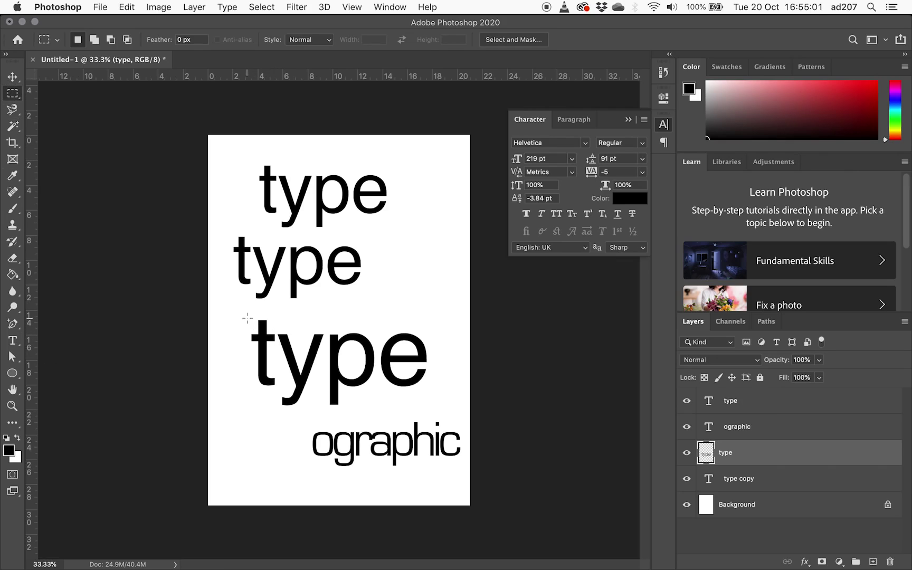
{"action": "left_click_drag", "start_coordinate": [247, 317], "coordinate": [277, 393]}
{"action": "key", "text": "super+x"}
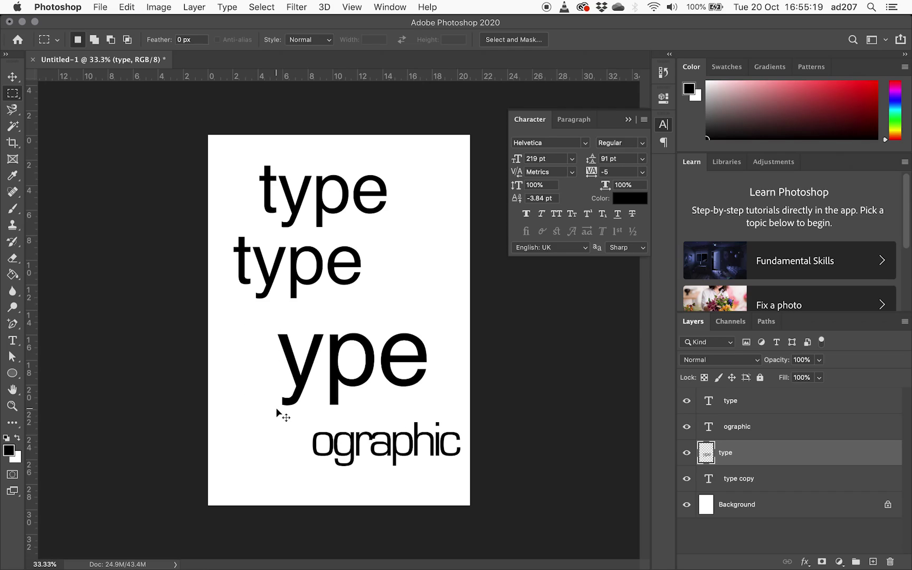
{"action": "key", "text": "super+v"}
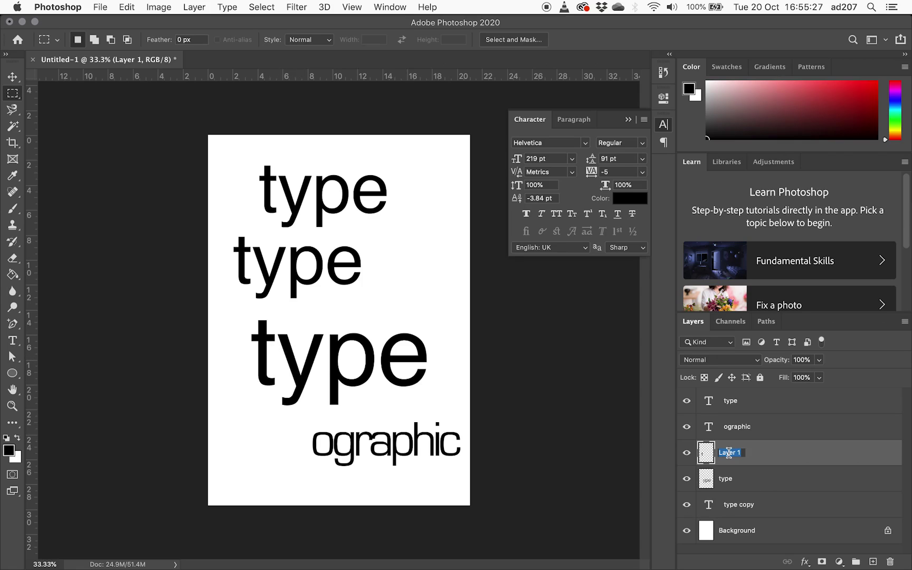
{"action": "type", "text": "t"}
{"action": "key", "text": "Return"}
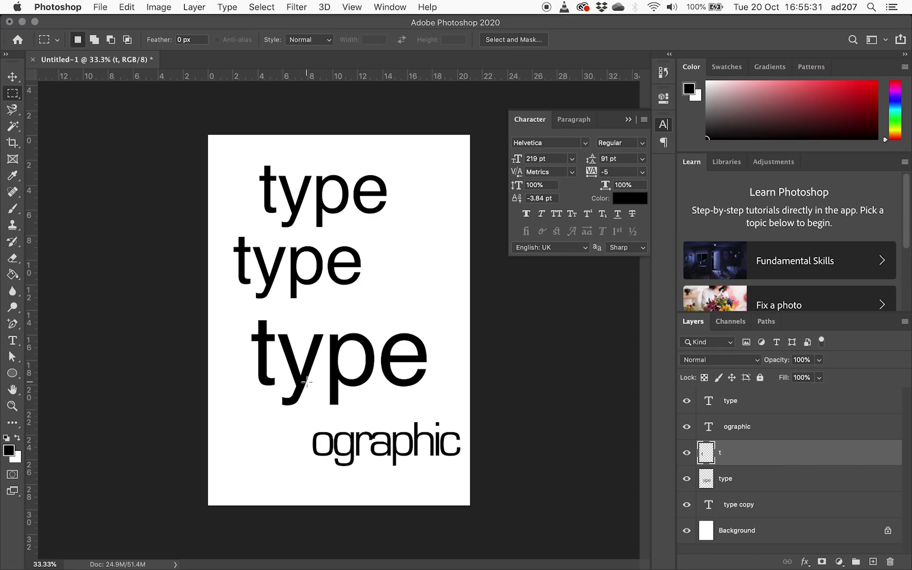
Cut the letter y out of the rasterized word with a rectangular selection and paste it in place on a new layer
{"action": "left_click", "coordinate": [12, 77]}
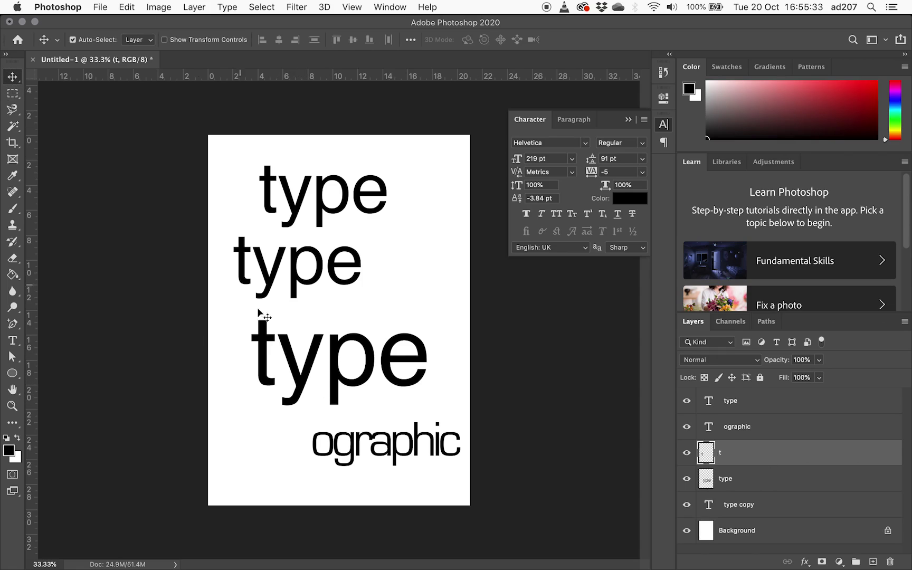
{"action": "left_click", "coordinate": [309, 387]}
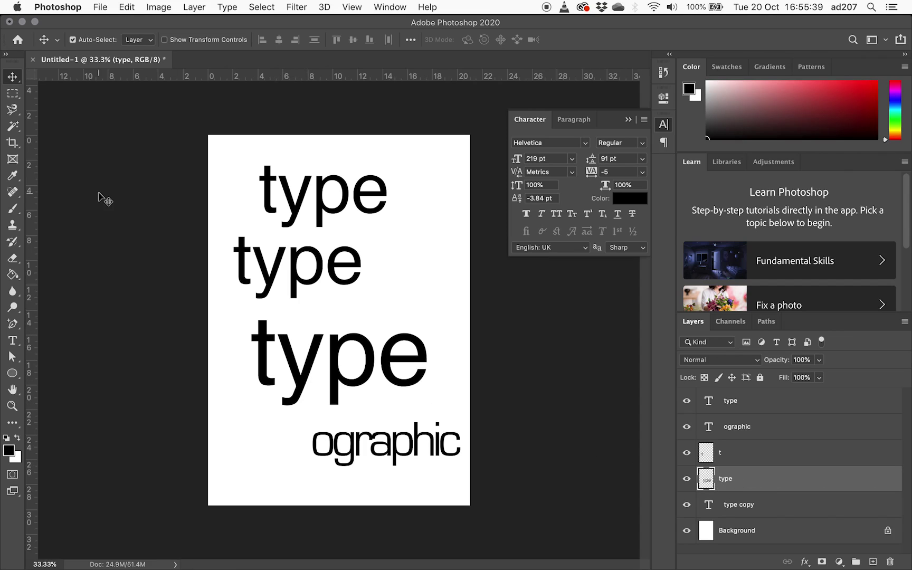
{"action": "left_click", "coordinate": [16, 97]}
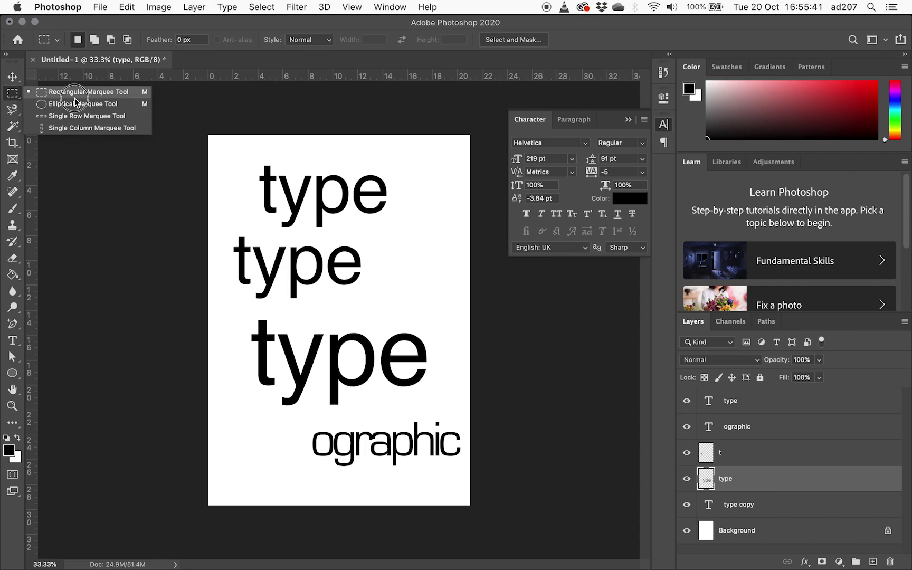
{"action": "left_click", "coordinate": [74, 93]}
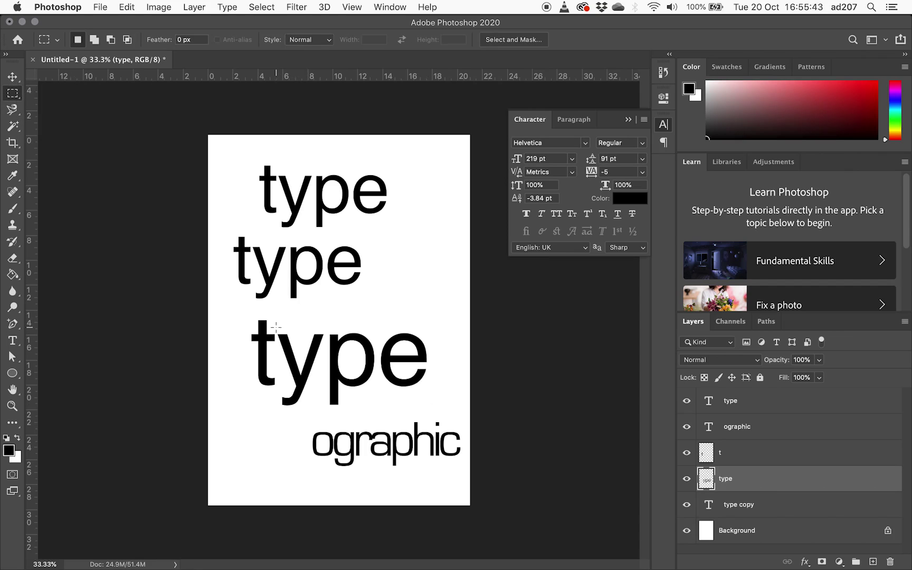
{"action": "left_click_drag", "start_coordinate": [274, 325], "coordinate": [326, 411]}
{"action": "key", "text": "super+x"}
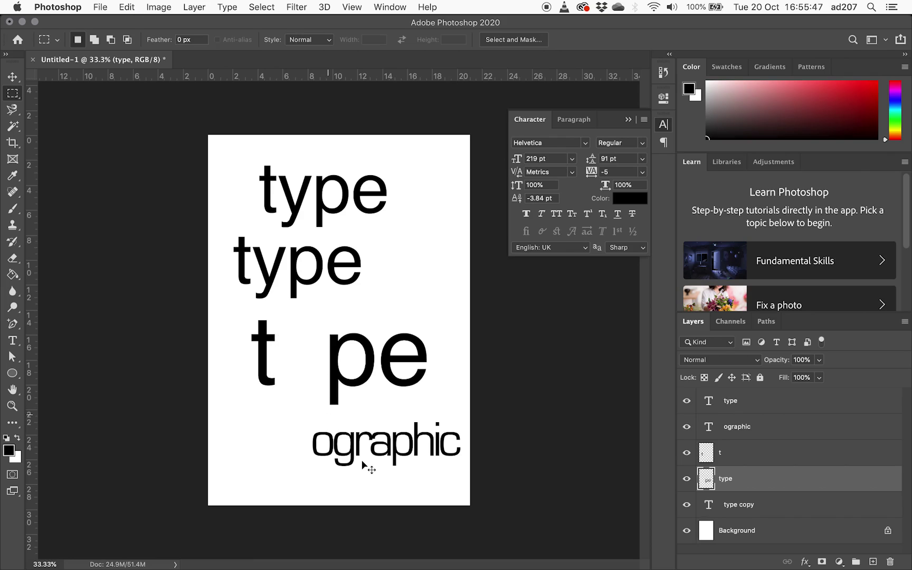
{"action": "key", "text": "shift+super+v"}
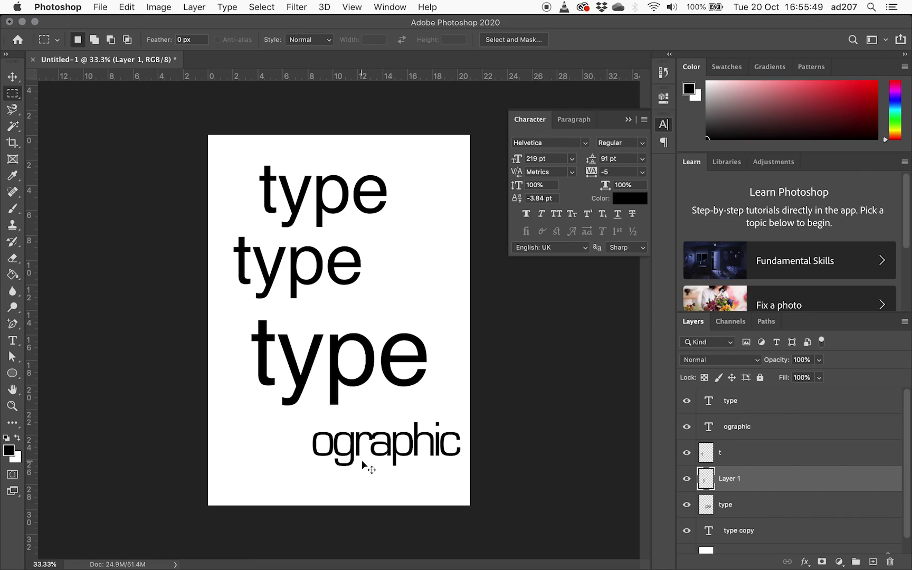
Offset the y slightly down and left on a layer named "y", and shift the remaining "pe" up and right
{"action": "mouse_move", "coordinate": [296, 377]}
{"action": "left_mouse_down"}
{"action": "mouse_move", "coordinate": [288, 381]}
{"action": "mouse_move", "coordinate": [293, 390]}
{"action": "mouse_move", "coordinate": [280, 388]}
{"action": "mouse_move", "coordinate": [292, 391]}
{"action": "left_mouse_up"}
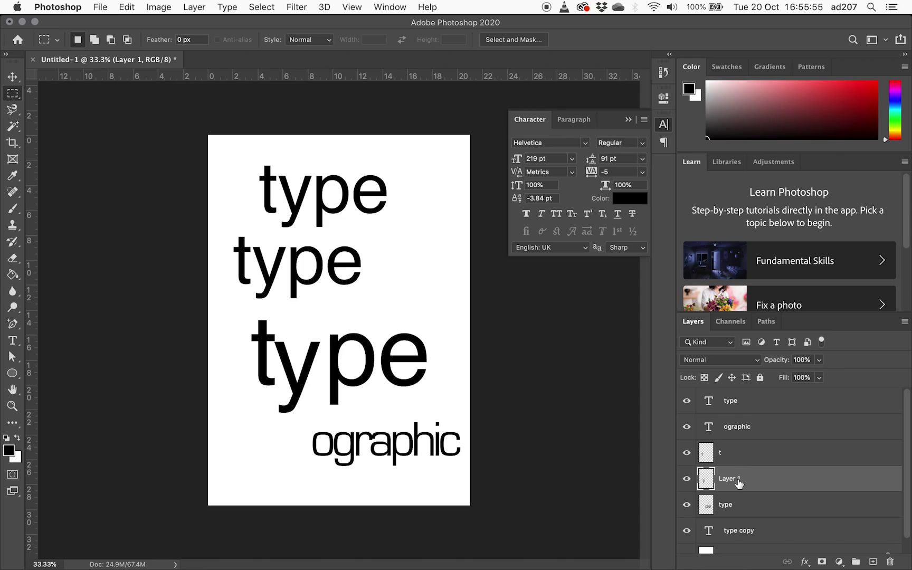
{"action": "type", "text": "y"}
{"action": "key", "text": "Return"}
{"action": "key", "text": "v"}
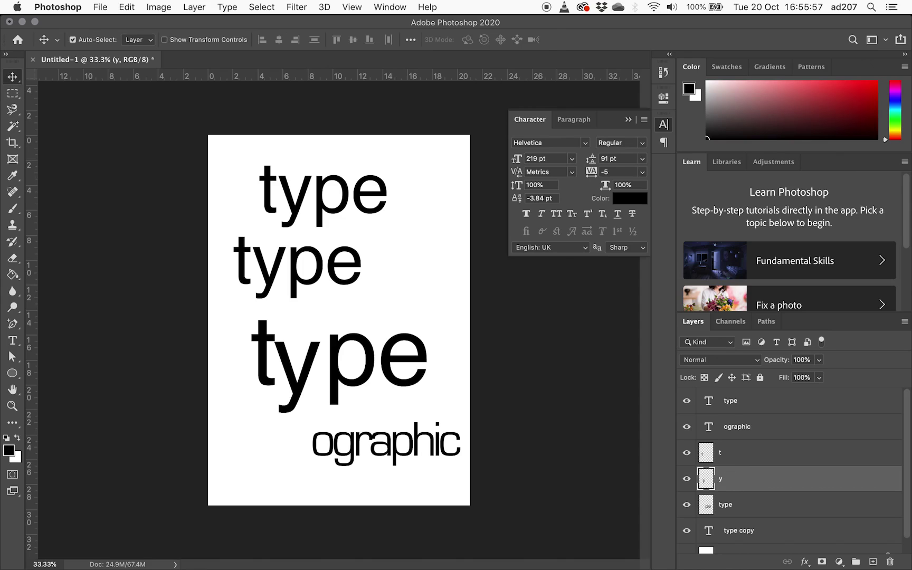
{"action": "mouse_move", "coordinate": [356, 383]}
{"action": "left_mouse_down"}
{"action": "mouse_move", "coordinate": [359, 368]}
{"action": "mouse_move", "coordinate": [359, 383]}
{"action": "left_mouse_up"}
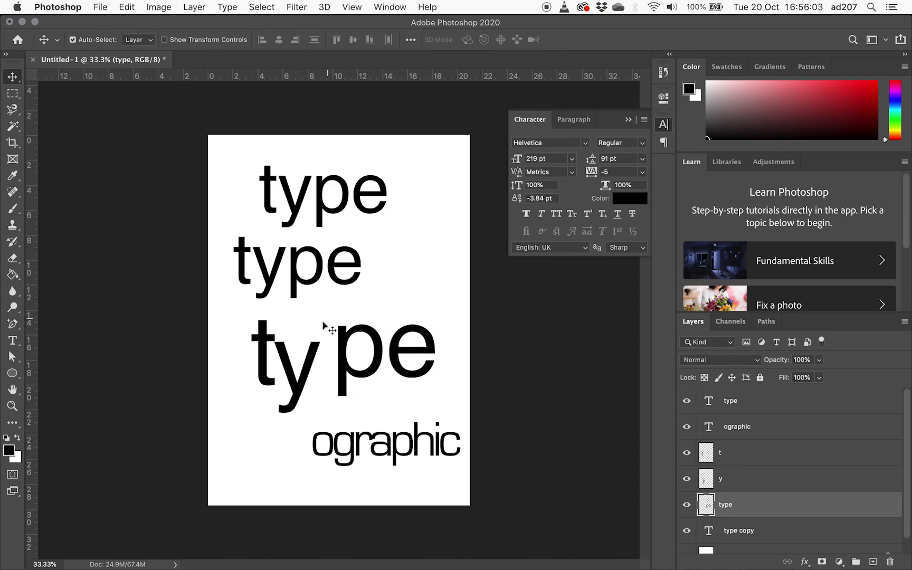
Cut off the upper half of the large "pe" along a freehand Lasso selection and paste it as a new layer
{"action": "left_click", "coordinate": [12, 109]}
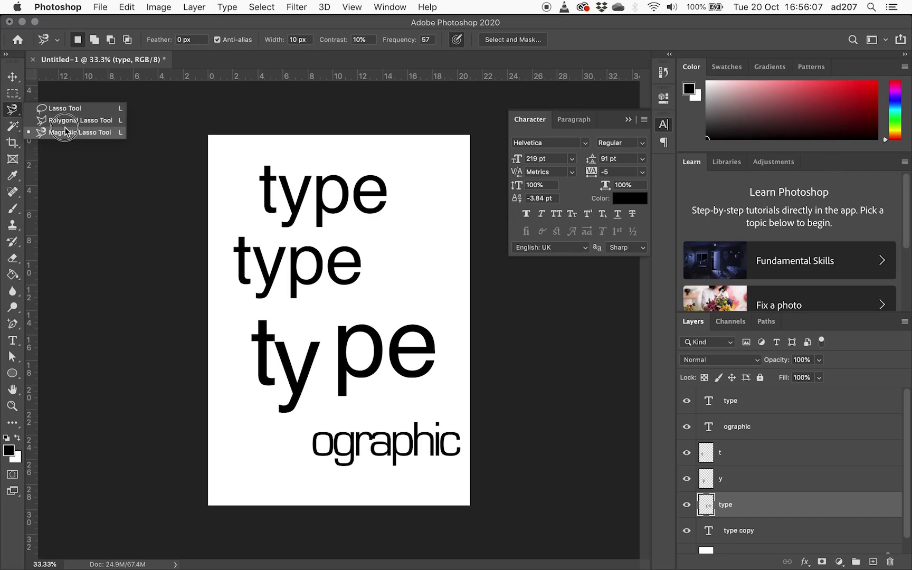
{"action": "left_click_drag", "start_coordinate": [66, 132], "coordinate": [67, 113]}
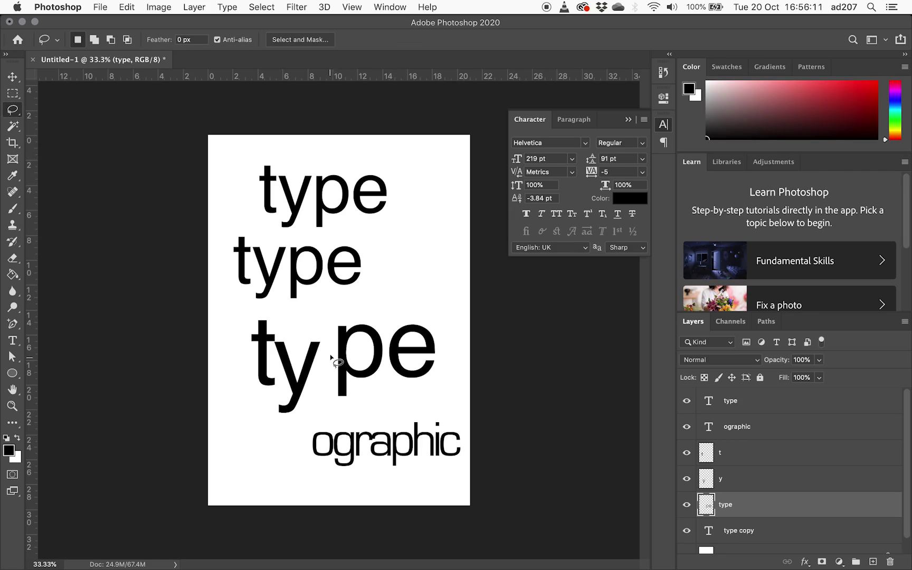
{"action": "mouse_move", "coordinate": [446, 339]}
{"action": "left_mouse_down"}
{"action": "mouse_move", "coordinate": [367, 310]}
{"action": "mouse_move", "coordinate": [354, 311]}
{"action": "mouse_move", "coordinate": [331, 344]}
{"action": "mouse_move", "coordinate": [348, 355]}
{"action": "mouse_move", "coordinate": [447, 341]}
{"action": "left_mouse_up"}
{"action": "key", "text": "super+x"}
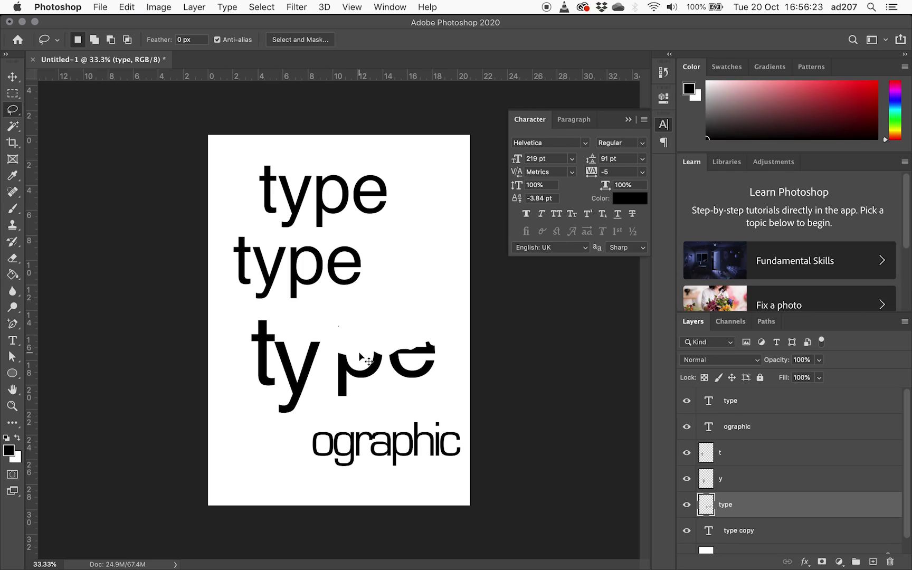
{"action": "key", "text": "super+v"}
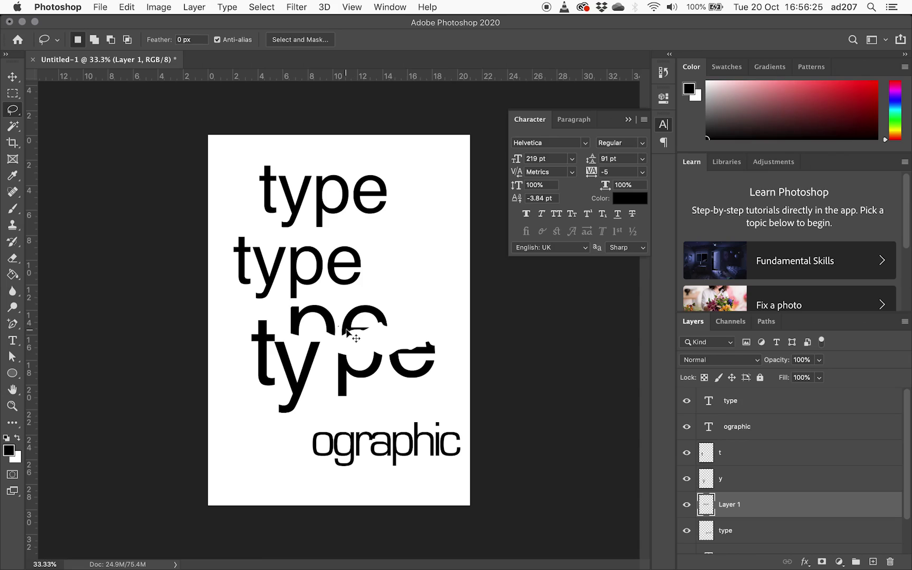
Move the pasted upper half back onto the lower half of "pe", slightly misaligned for a sliced effect
{"action": "mouse_move", "coordinate": [349, 330]}
{"action": "left_mouse_down"}
{"action": "mouse_move", "coordinate": [364, 357]}
{"action": "mouse_move", "coordinate": [345, 348]}
{"action": "left_mouse_up"}
{"action": "left_click", "coordinate": [14, 80]}
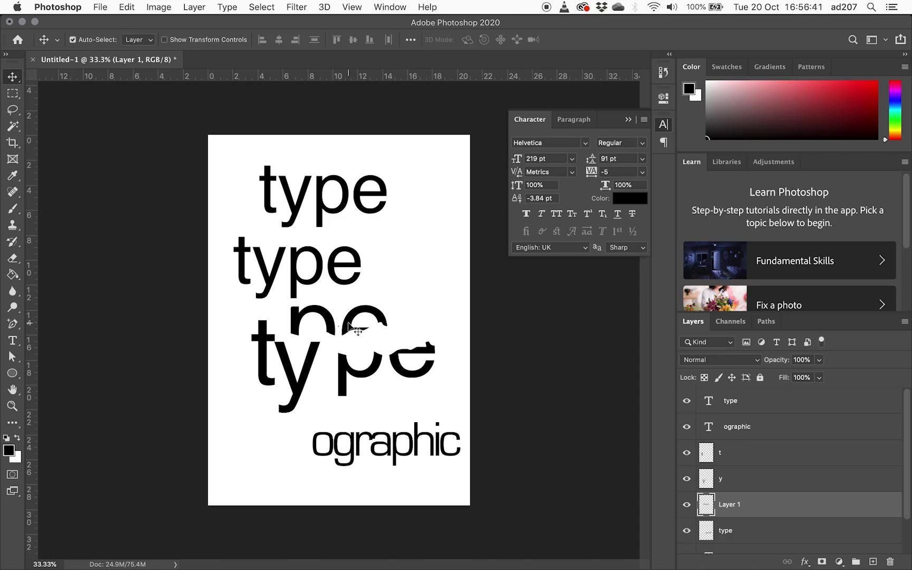
{"action": "left_click_drag", "start_coordinate": [353, 328], "coordinate": [401, 355]}
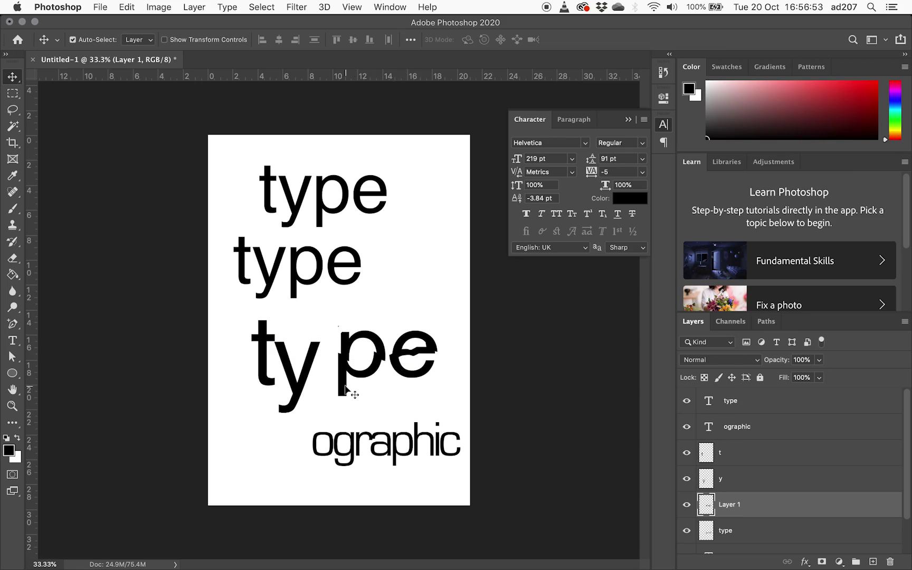
{"action": "left_click_drag", "start_coordinate": [382, 351], "coordinate": [385, 352]}
Cut a thin slice off the top of "pe" with a freehand Lasso selection and paste it as a new layer
{"action": "left_click", "coordinate": [11, 111]}
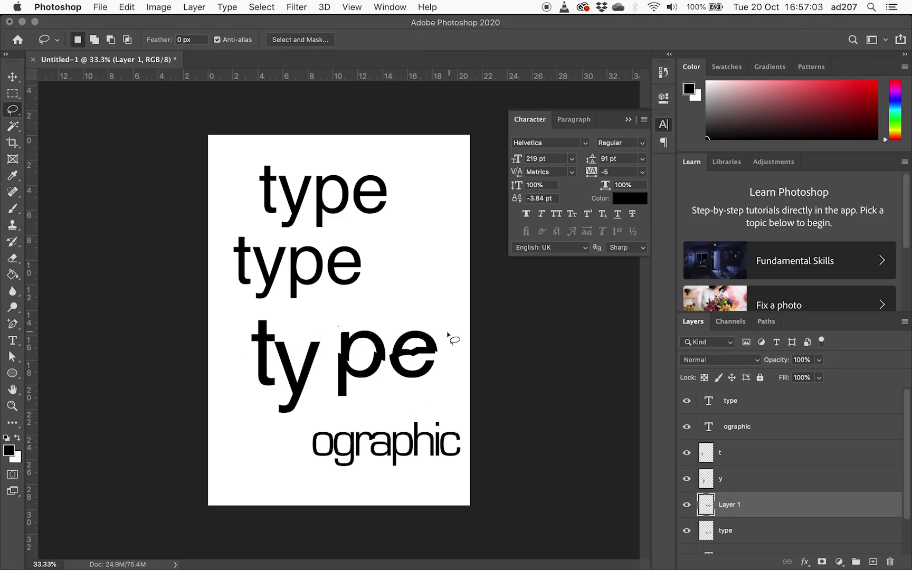
{"action": "mouse_move", "coordinate": [442, 335]}
{"action": "left_mouse_down"}
{"action": "mouse_move", "coordinate": [330, 332]}
{"action": "mouse_move", "coordinate": [333, 317]}
{"action": "mouse_move", "coordinate": [405, 327]}
{"action": "mouse_move", "coordinate": [431, 320]}
{"action": "mouse_move", "coordinate": [431, 343]}
{"action": "left_mouse_up"}
{"action": "key", "text": "super+x"}
{"action": "key", "text": "super+v"}
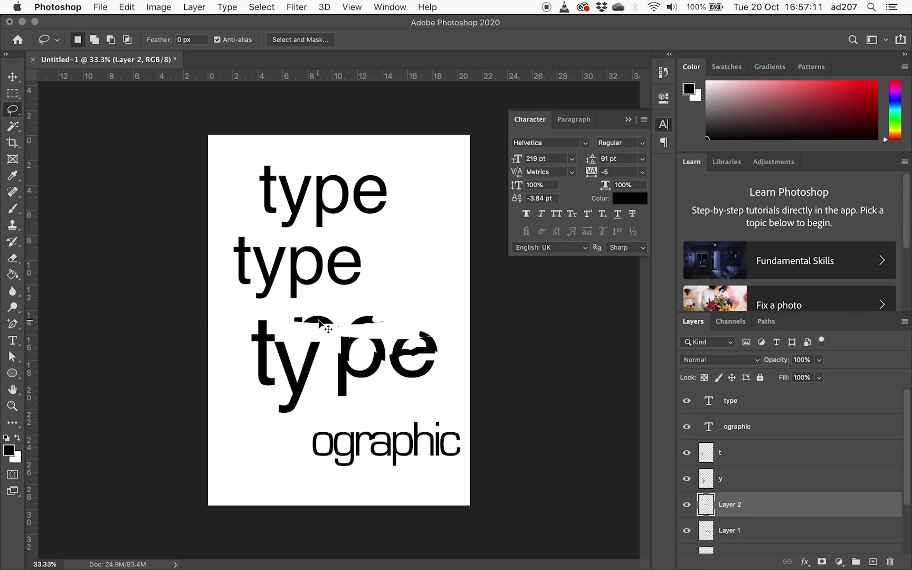
Place the thin slice back onto the top of "pe", and raise the large y beside the t
{"action": "left_click_drag", "start_coordinate": [319, 322], "coordinate": [358, 336]}
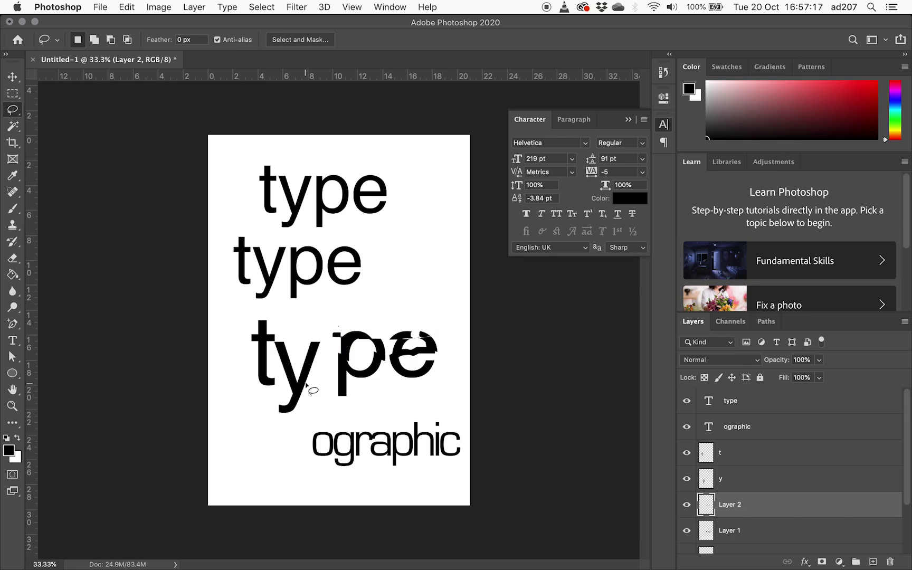
{"action": "left_click", "coordinate": [13, 77]}
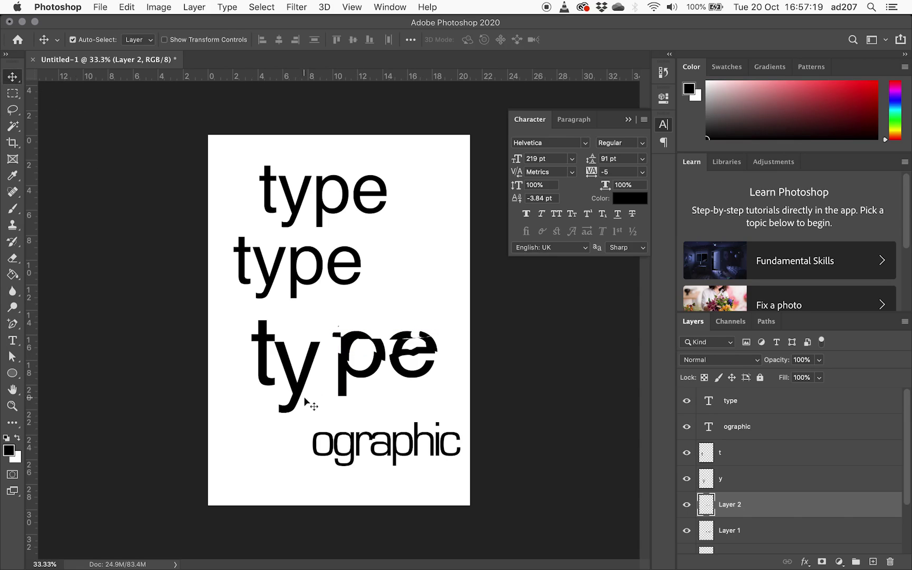
{"action": "left_click_drag", "start_coordinate": [305, 401], "coordinate": [300, 367]}
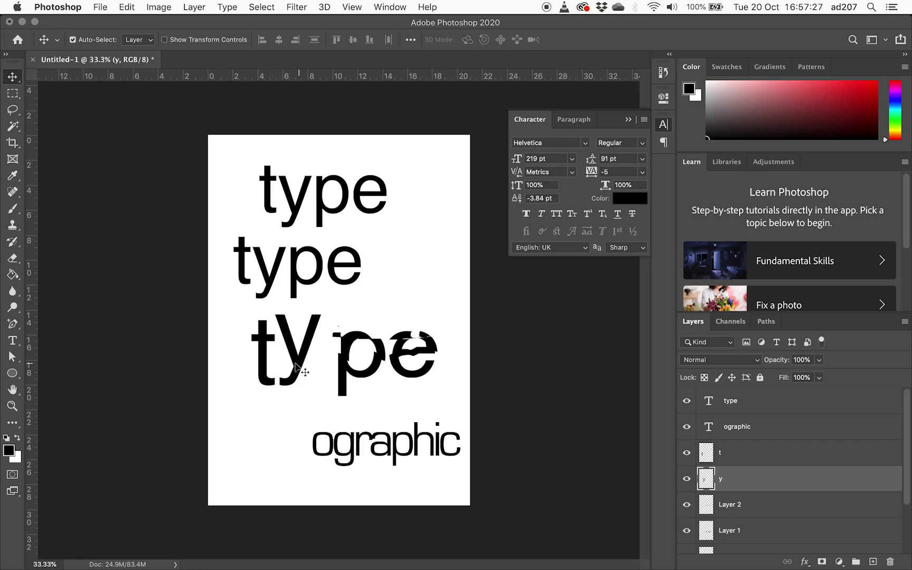
Distort the large y by pulling its corners and sides outward into a slanted, taller shape that reaches the p
{"action": "left_click", "coordinate": [127, 7]}
{"action": "mouse_move", "coordinate": [174, 305]}
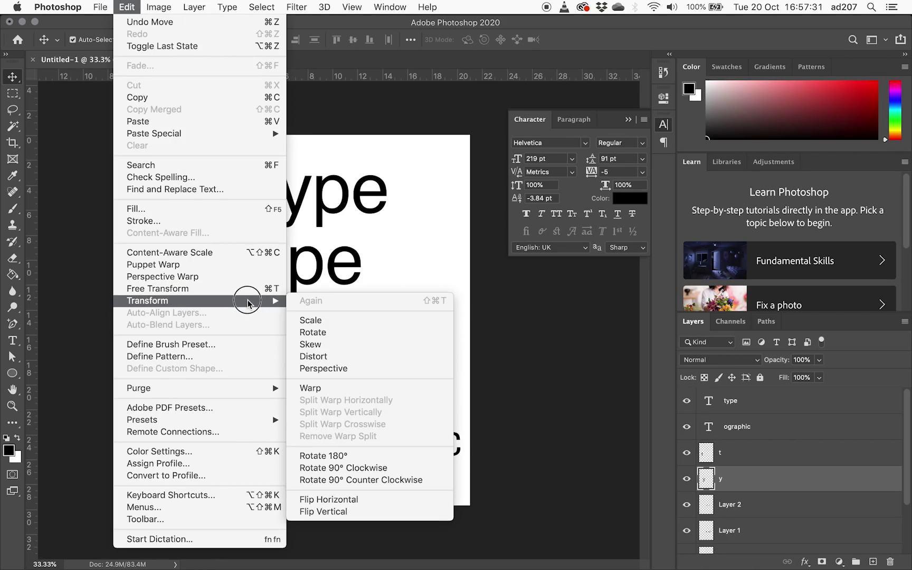
{"action": "left_click", "coordinate": [347, 362]}
{"action": "mouse_move", "coordinate": [320, 387]}
{"action": "left_mouse_down"}
{"action": "mouse_move", "coordinate": [316, 404]}
{"action": "mouse_move", "coordinate": [327, 406]}
{"action": "left_mouse_up"}
{"action": "left_click_drag", "start_coordinate": [320, 314], "coordinate": [337, 311]}
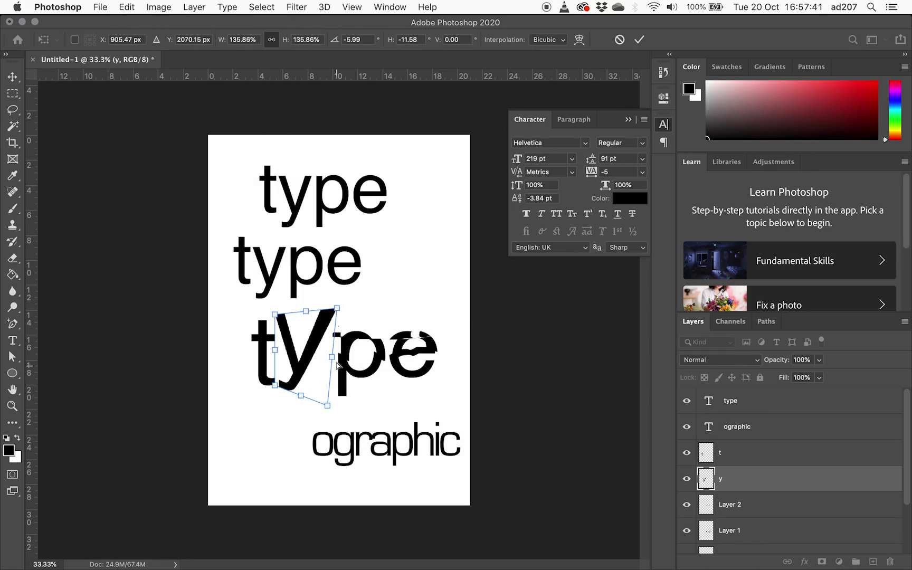
{"action": "mouse_move", "coordinate": [332, 359]}
{"action": "left_mouse_down"}
{"action": "mouse_move", "coordinate": [301, 373]}
{"action": "mouse_move", "coordinate": [327, 369]}
{"action": "left_mouse_up"}
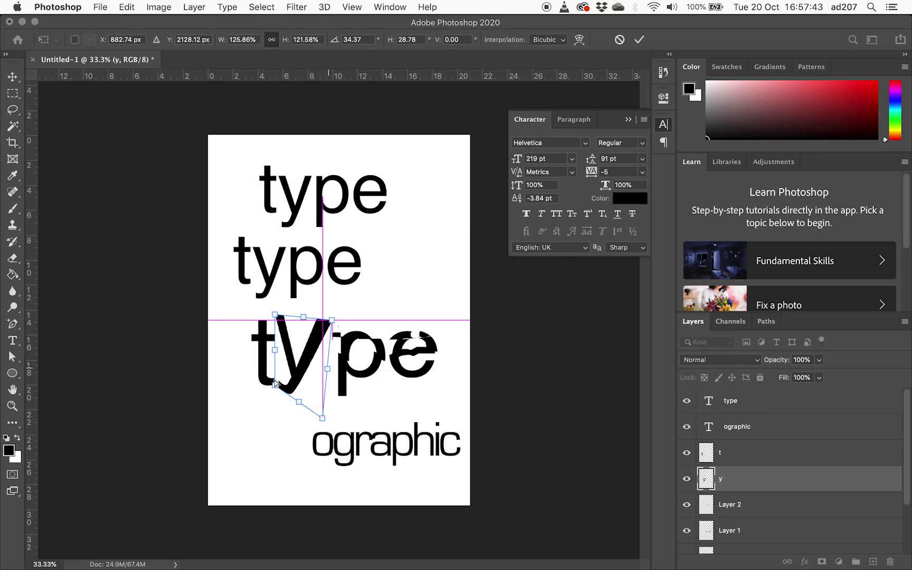
{"action": "left_click_drag", "start_coordinate": [274, 385], "coordinate": [315, 373]}
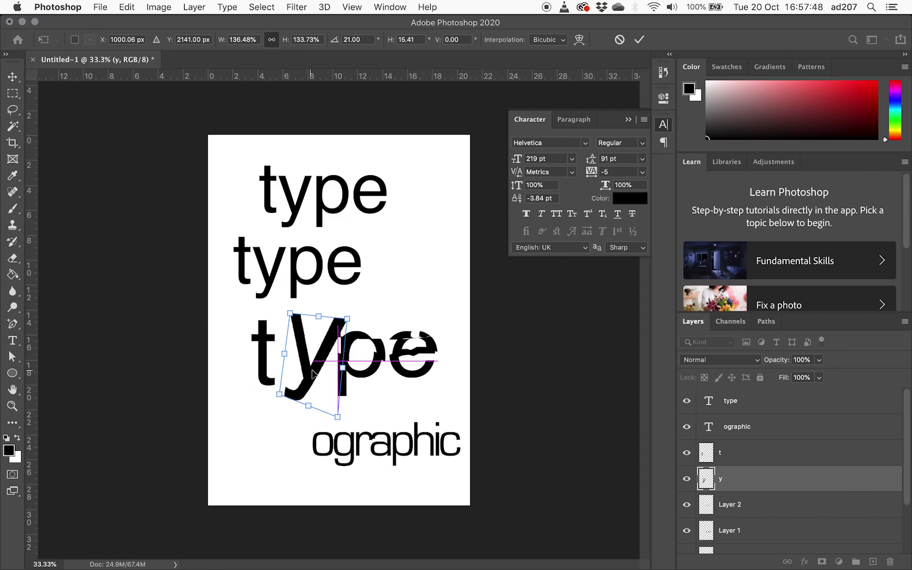
{"action": "left_click", "coordinate": [639, 41]}
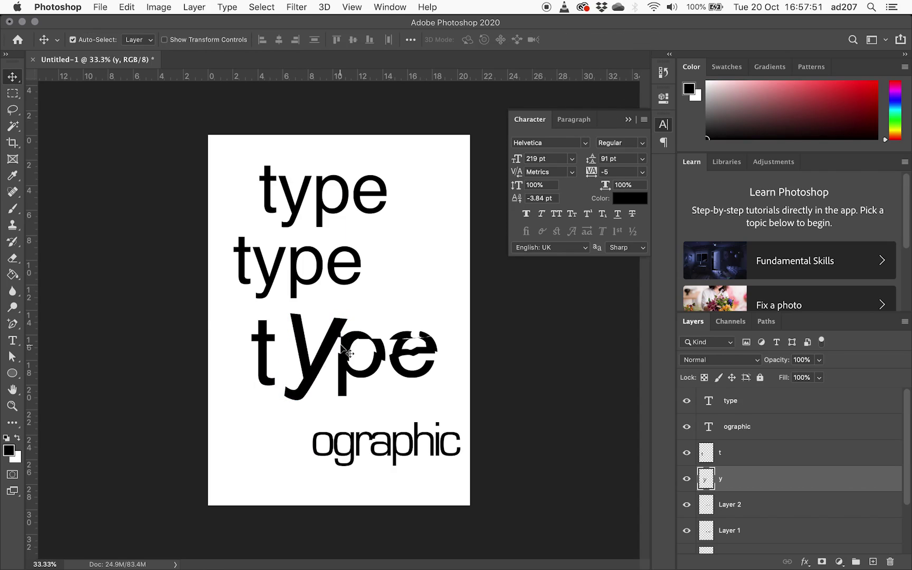
Shift the large y and t right so they overlap the "pe", and bring "ographic" up directly beneath them
{"action": "left_click_drag", "start_coordinate": [319, 373], "coordinate": [338, 378]}
{"action": "left_click_drag", "start_coordinate": [278, 387], "coordinate": [309, 388]}
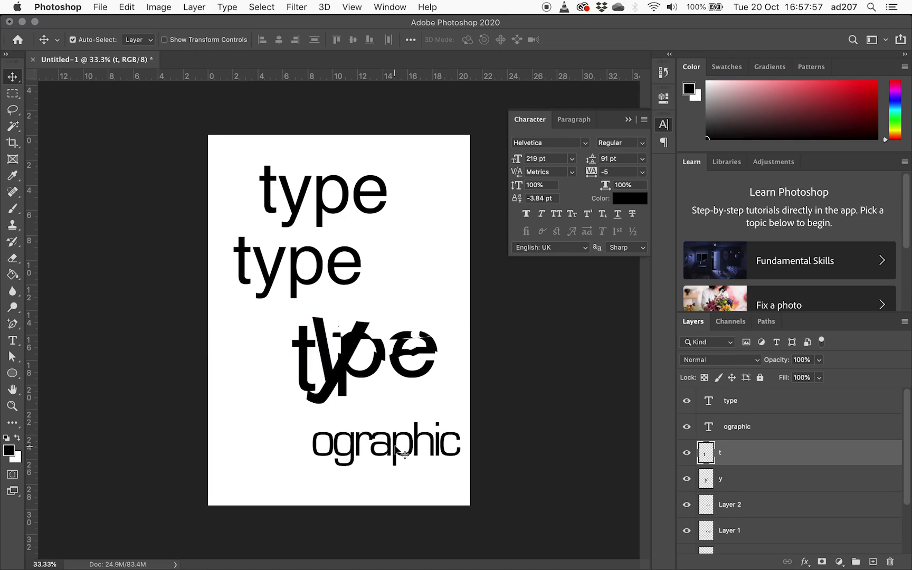
{"action": "left_click_drag", "start_coordinate": [403, 453], "coordinate": [377, 419]}
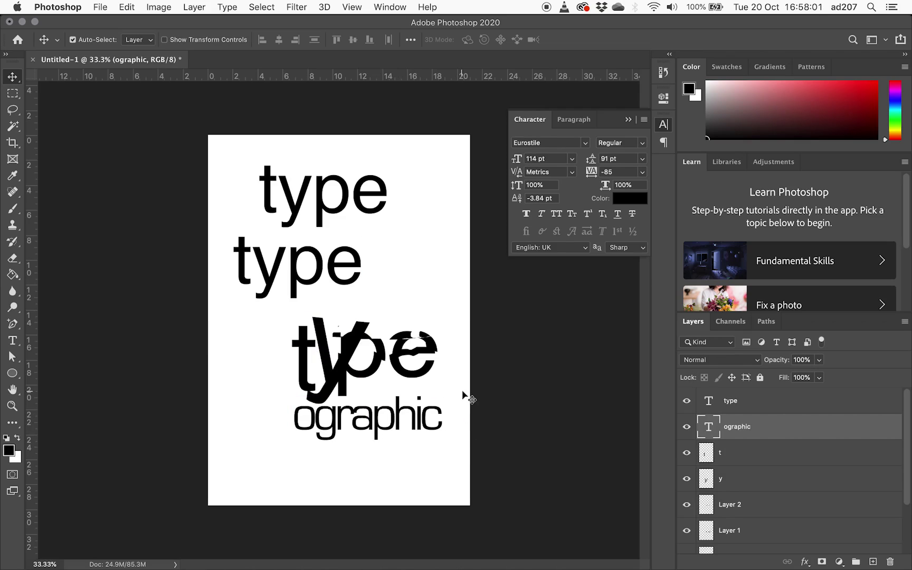
{"action": "left_click", "coordinate": [330, 377]}
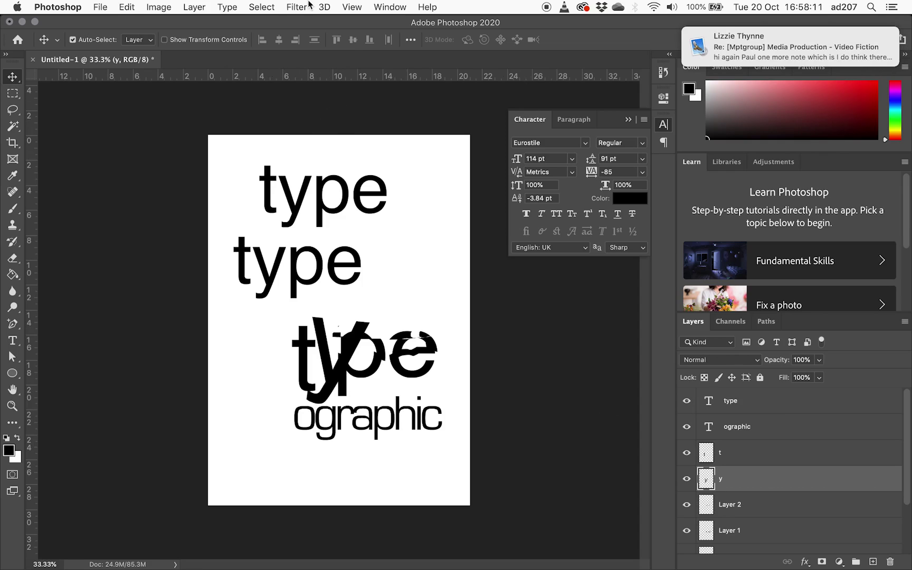
{"action": "left_click", "coordinate": [156, 7]}
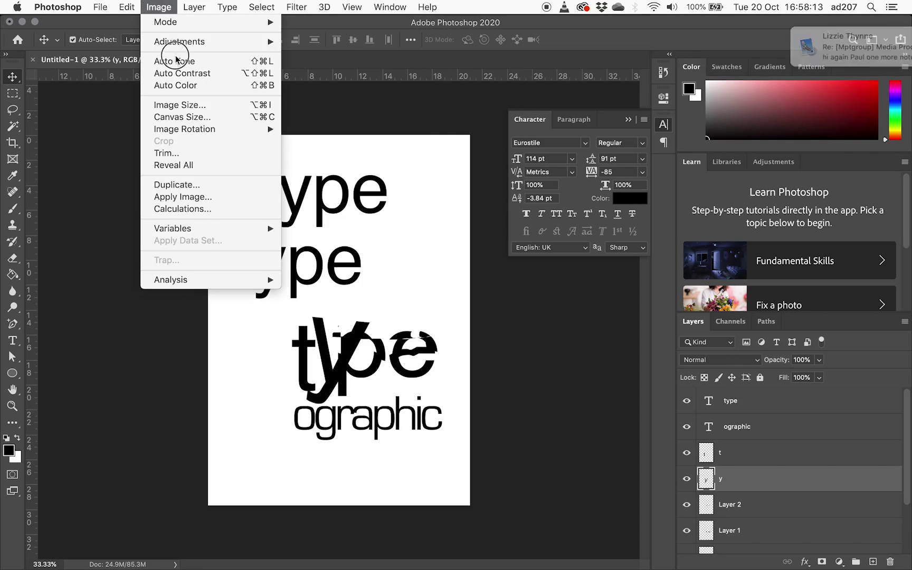
{"action": "mouse_move", "coordinate": [222, 43]}
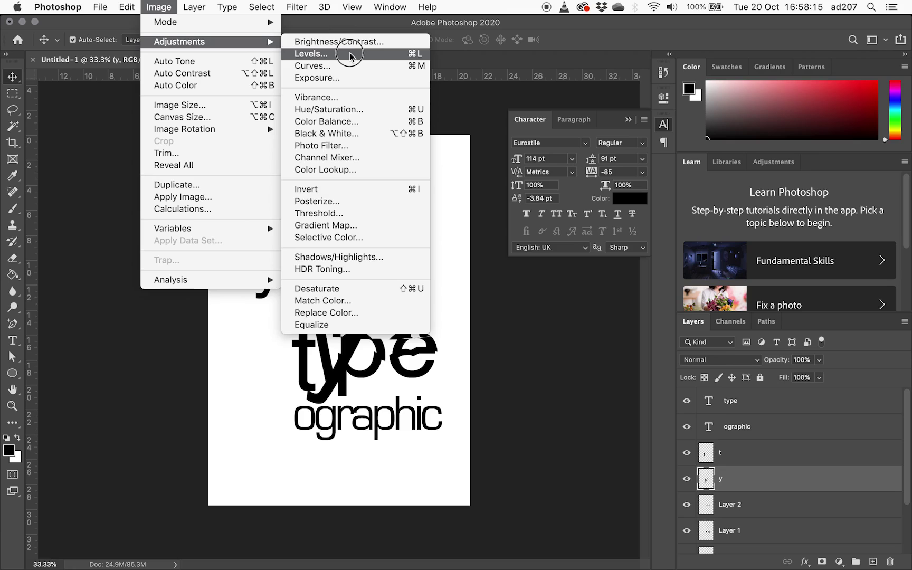
{"action": "left_click", "coordinate": [365, 42]}
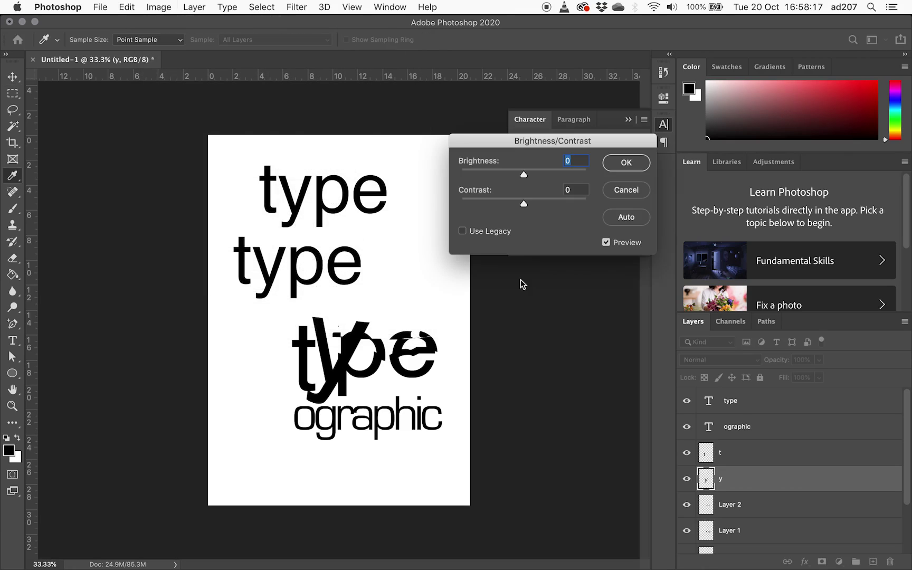
{"action": "left_click_drag", "start_coordinate": [523, 174], "coordinate": [492, 180]}
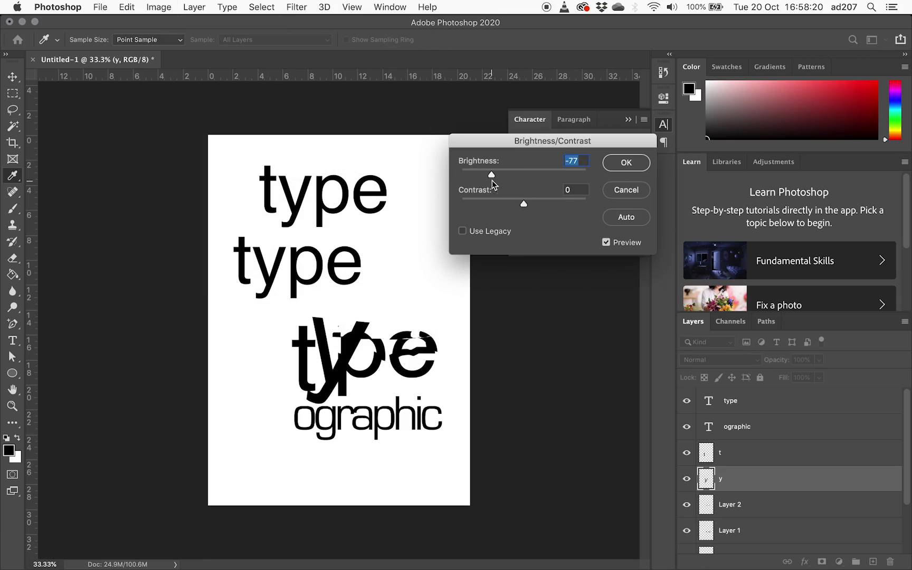
{"action": "left_click", "coordinate": [622, 191]}
Lower the opacity of the y layer to 51%
{"action": "left_click_drag", "start_coordinate": [776, 359], "coordinate": [801, 366]}
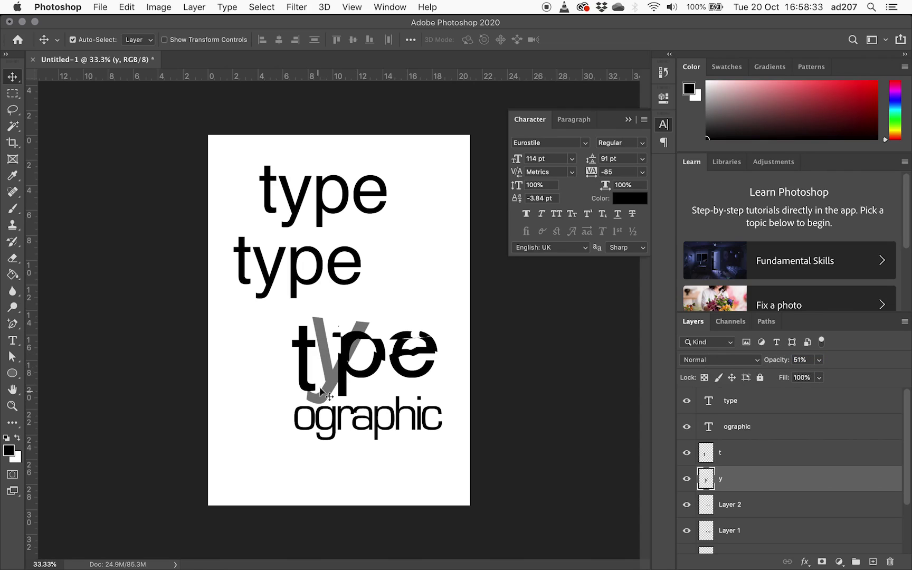
Toggle the visibility of Layer 2 and the y layer off and on to identify which letter pieces they hold
{"action": "left_click", "coordinate": [410, 358]}
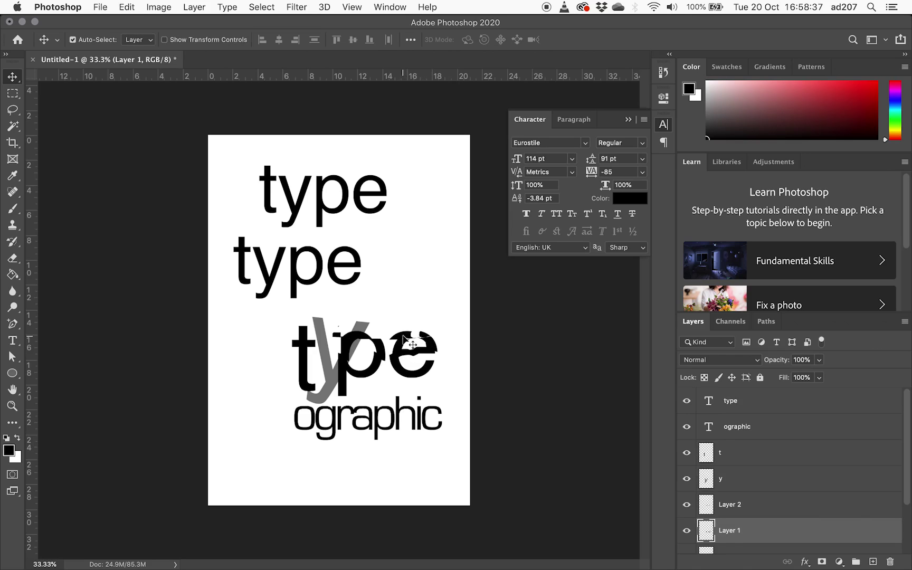
{"action": "left_click", "coordinate": [412, 344]}
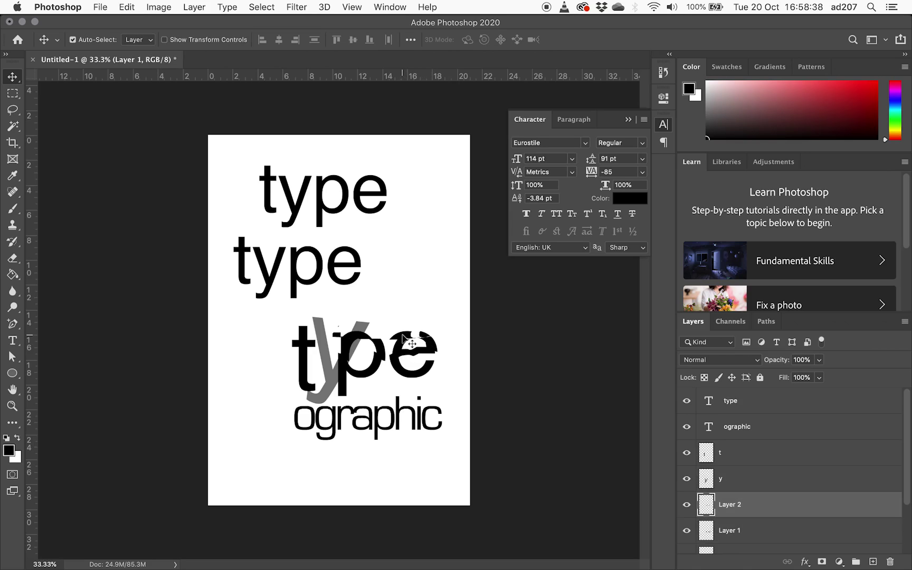
{"action": "left_click", "coordinate": [687, 505]}
{"action": "left_click", "coordinate": [687, 505]}
{"action": "left_click", "coordinate": [345, 352]}
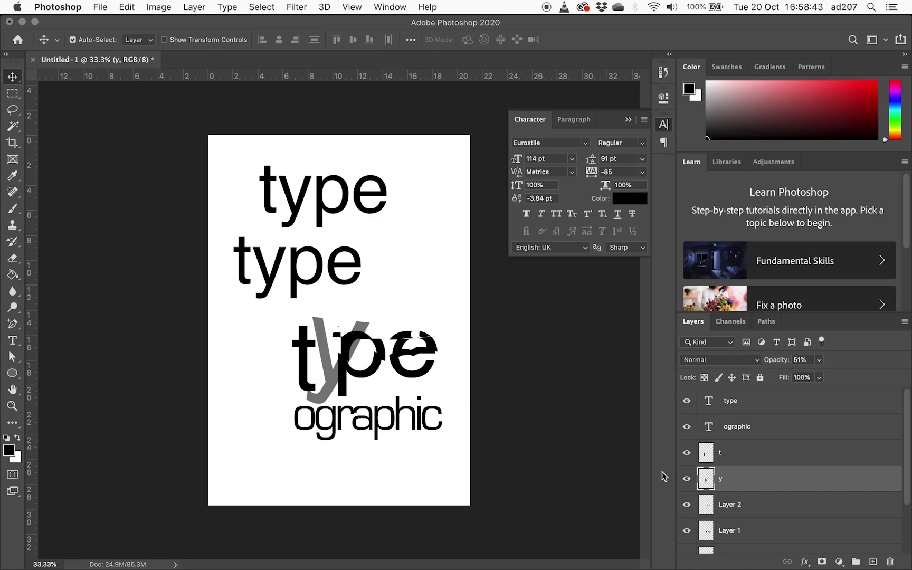
{"action": "left_click", "coordinate": [687, 479]}
{"action": "left_click", "coordinate": [687, 479]}
Lower the opacity of Layer 1, the cut upper half of "pe", to 55%, leaving its blend mode at Normal
{"action": "left_click", "coordinate": [401, 346]}
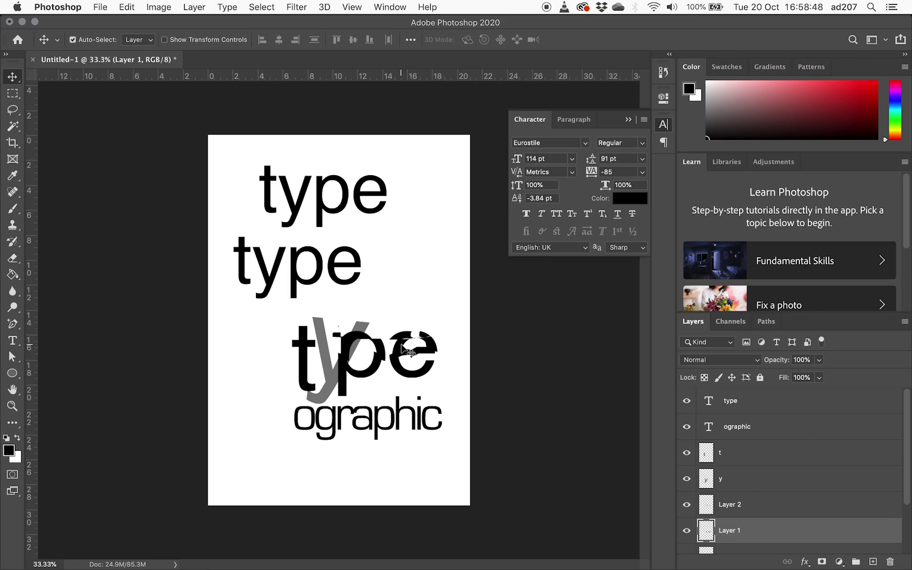
{"action": "left_click", "coordinate": [755, 363]}
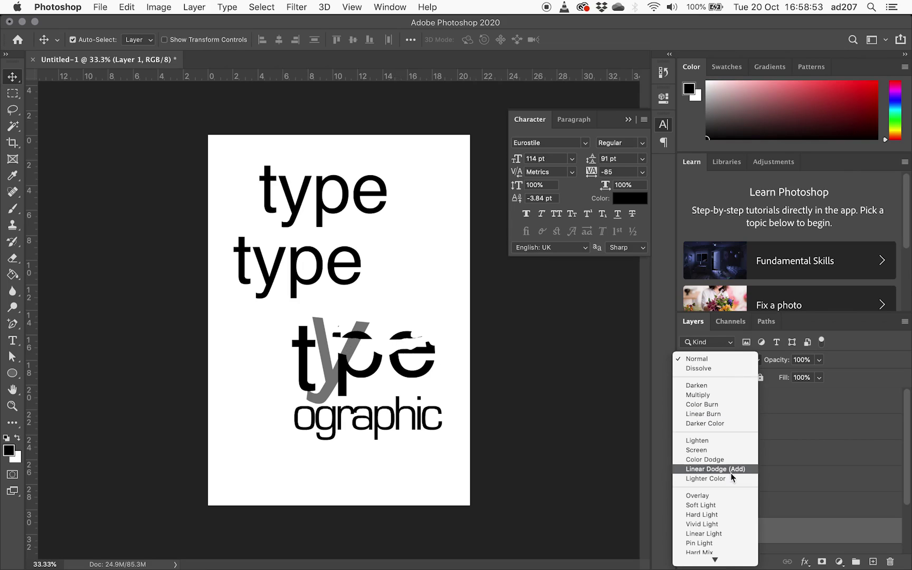
{"action": "mouse_move", "coordinate": [726, 564]}
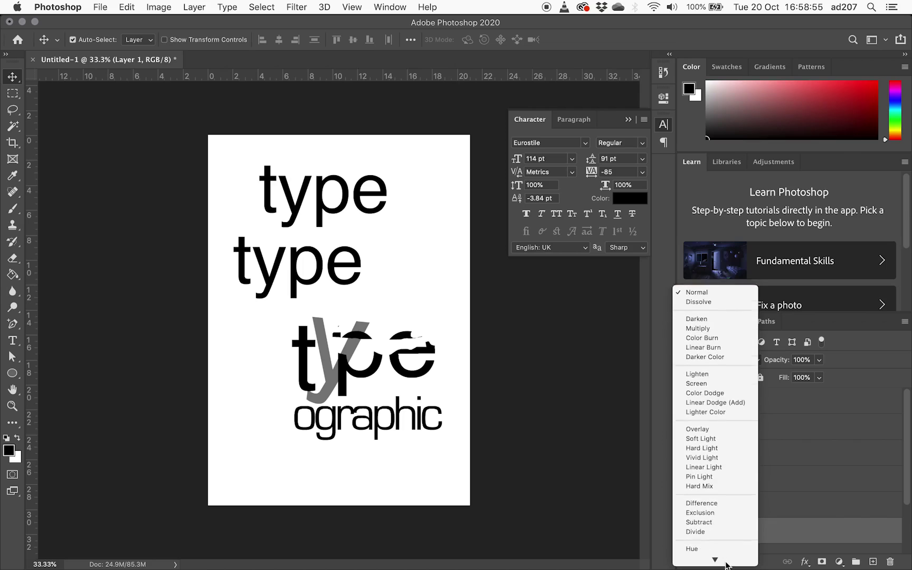
{"action": "left_click", "coordinate": [824, 450]}
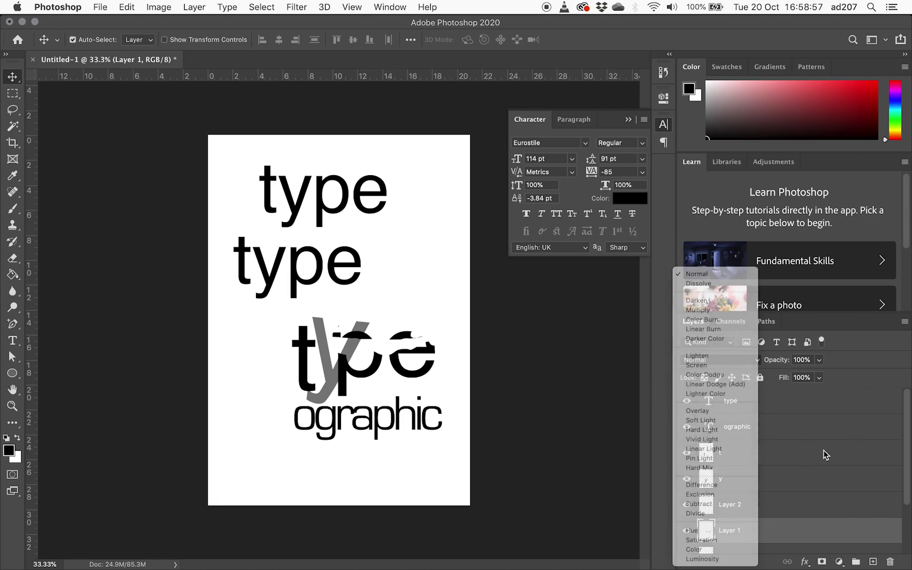
{"action": "left_click_drag", "start_coordinate": [784, 364], "coordinate": [757, 362]}
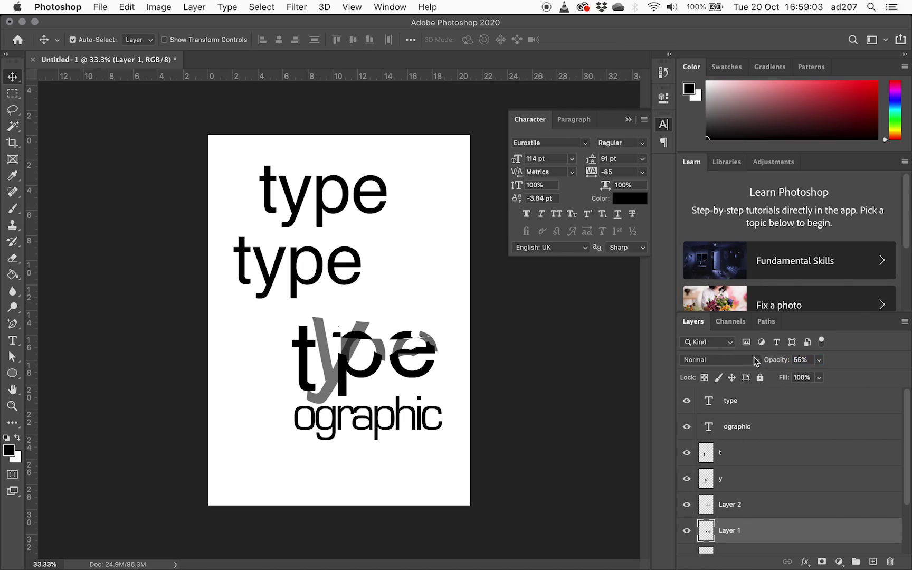
Rotate the large t about 12° counter-clockwise and reposition it slightly against the y
{"action": "left_click", "coordinate": [305, 383]}
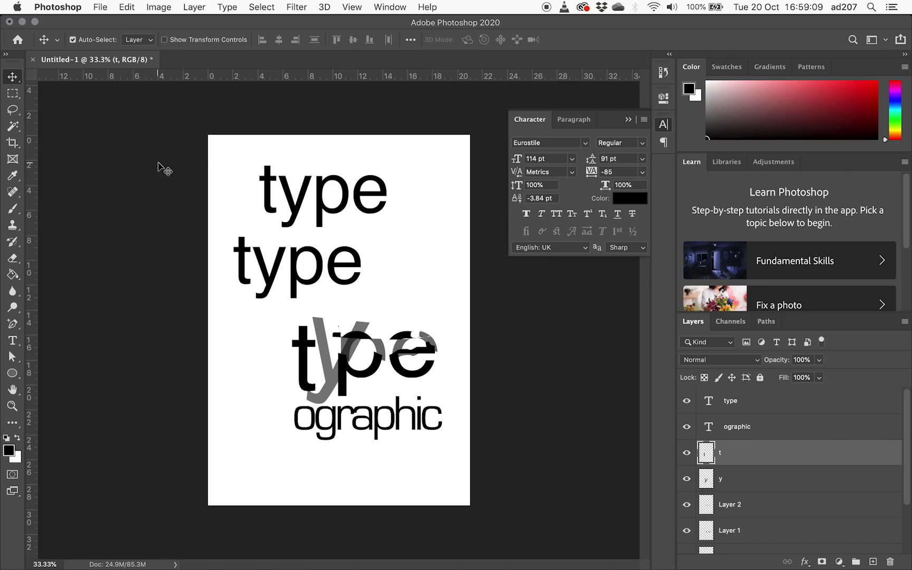
{"action": "key", "text": "super+t"}
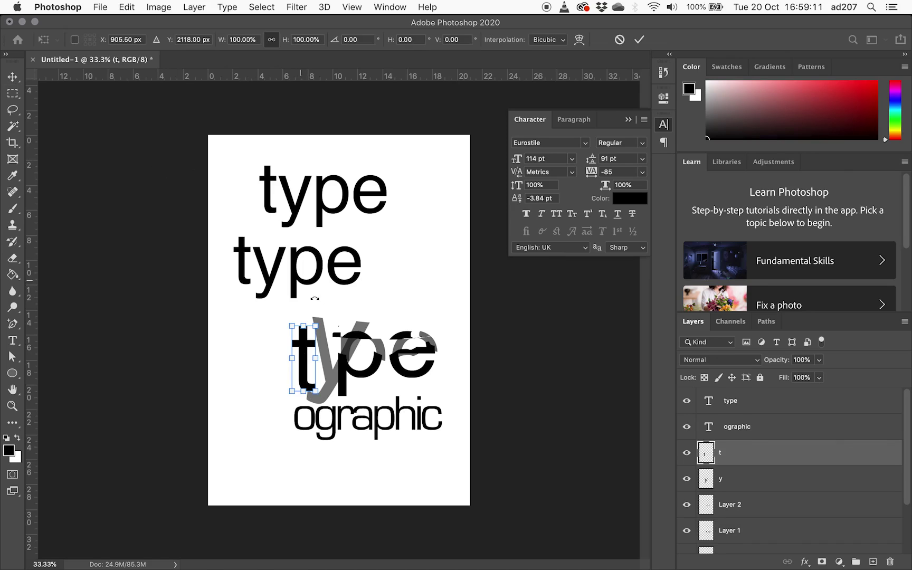
{"action": "mouse_move", "coordinate": [315, 299]}
{"action": "left_mouse_down"}
{"action": "mouse_move", "coordinate": [325, 317]}
{"action": "mouse_move", "coordinate": [317, 311]}
{"action": "left_mouse_up"}
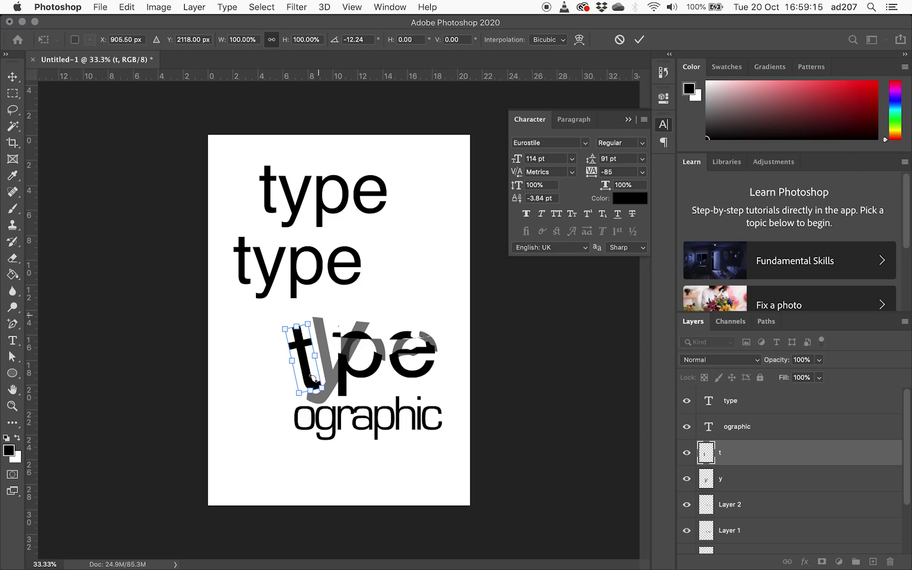
{"action": "key", "text": "Return"}
{"action": "left_click_drag", "start_coordinate": [307, 368], "coordinate": [311, 372]}
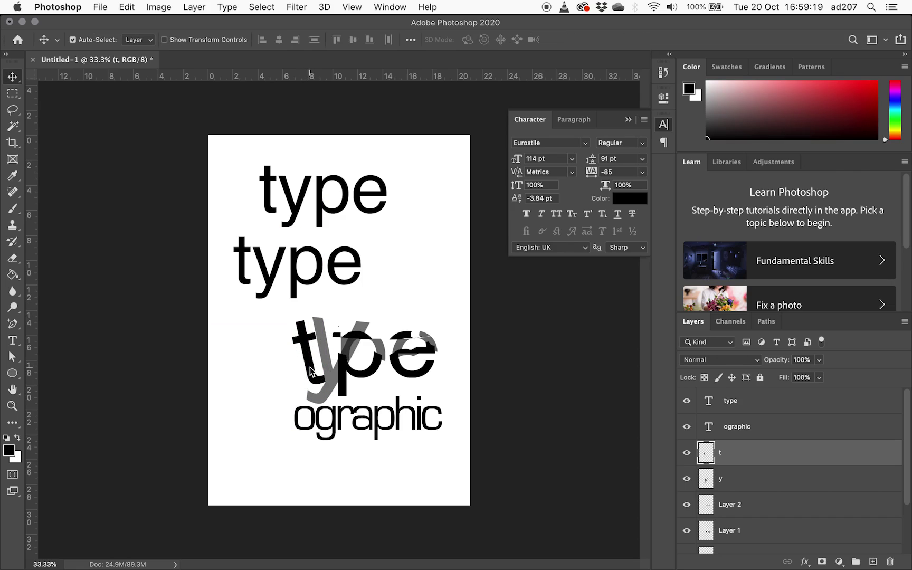
Tilt the large t a little further counter-clockwise and nudge it into place beside the y
{"action": "key", "text": "super+t"}
{"action": "left_click_drag", "start_coordinate": [338, 315], "coordinate": [328, 311]}
{"action": "key", "text": "Return"}
{"action": "left_click_drag", "start_coordinate": [310, 369], "coordinate": [310, 370]}
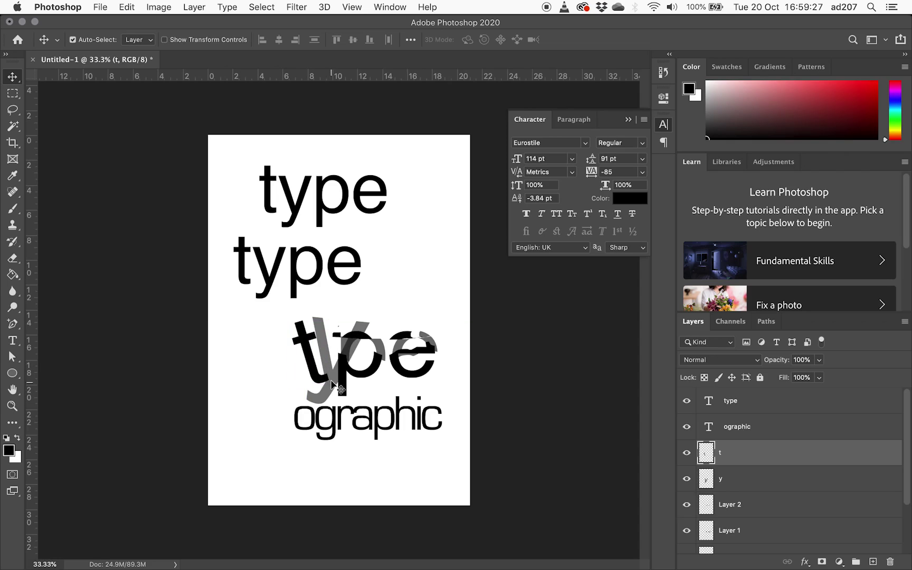
Reorder the t layer to sit between the rasterized type layer and type copy, and nudge "ographic" slightly up
{"action": "left_click_drag", "start_coordinate": [746, 459], "coordinate": [785, 540]}
{"action": "scroll", "coordinate": [785, 486], "scroll_direction": "down", "scroll_amount": 3}
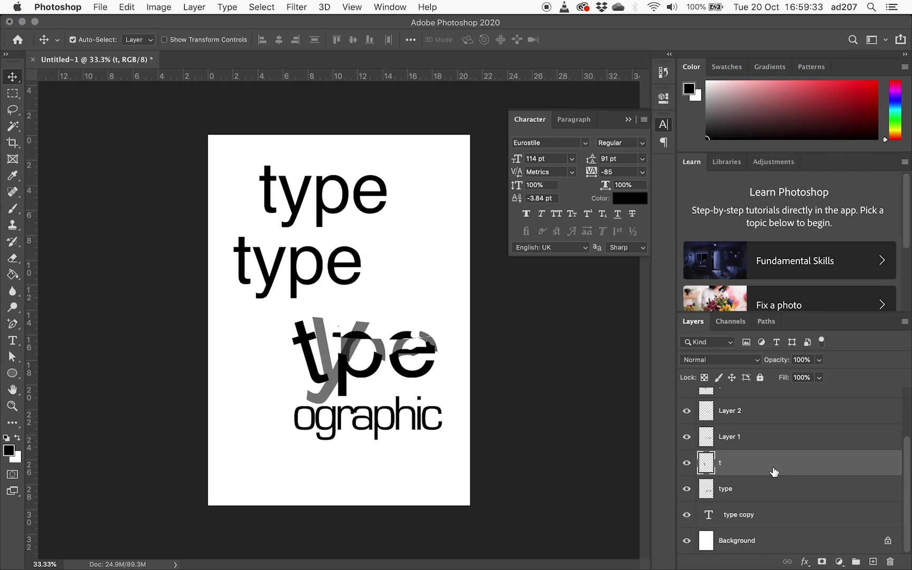
{"action": "left_click_drag", "start_coordinate": [774, 471], "coordinate": [770, 499]}
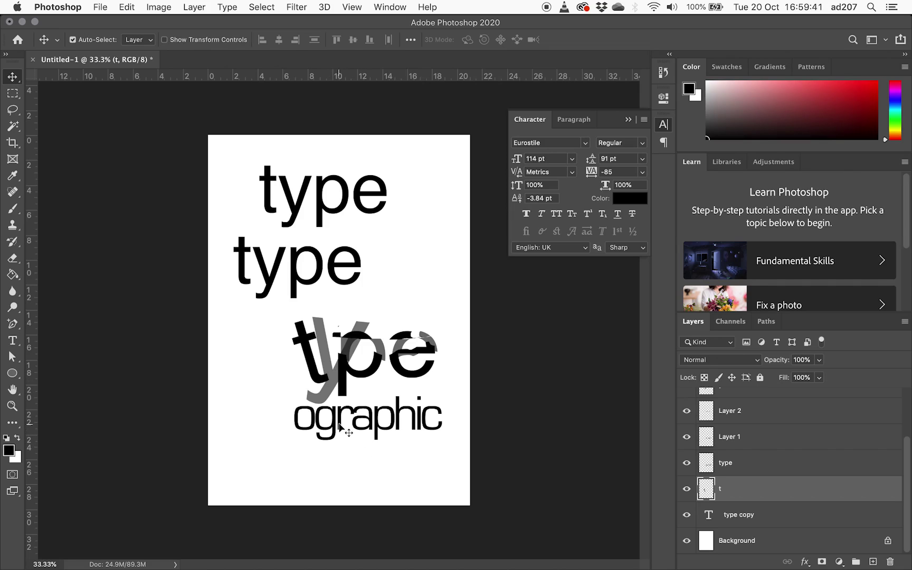
{"action": "mouse_move", "coordinate": [339, 427]}
{"action": "left_mouse_down"}
{"action": "mouse_move", "coordinate": [339, 388]}
{"action": "mouse_move", "coordinate": [339, 421]}
{"action": "left_mouse_up"}
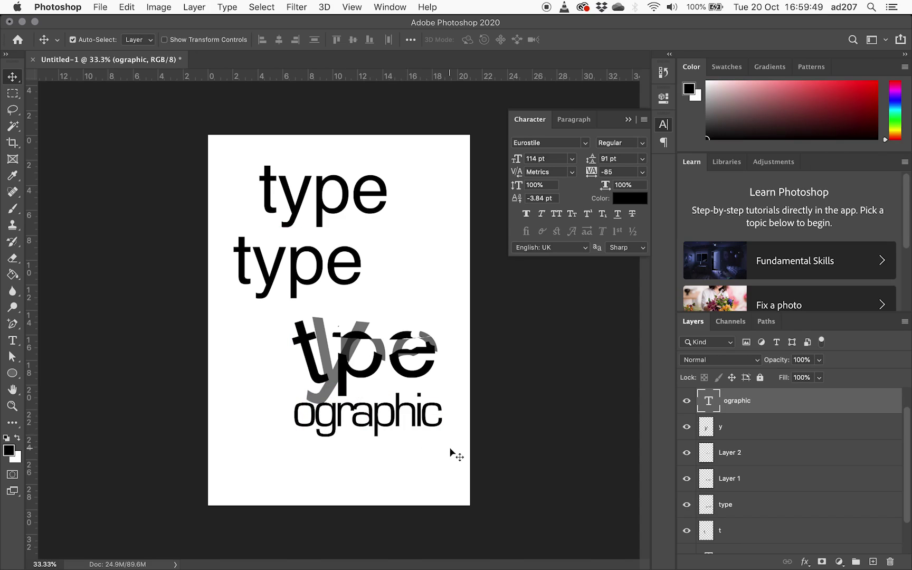
Switch to Firefox to compare the David Carson poster and the course page's logo-graphic example, and return to Photoshop
{"action": "key", "text": "super+Tab"}
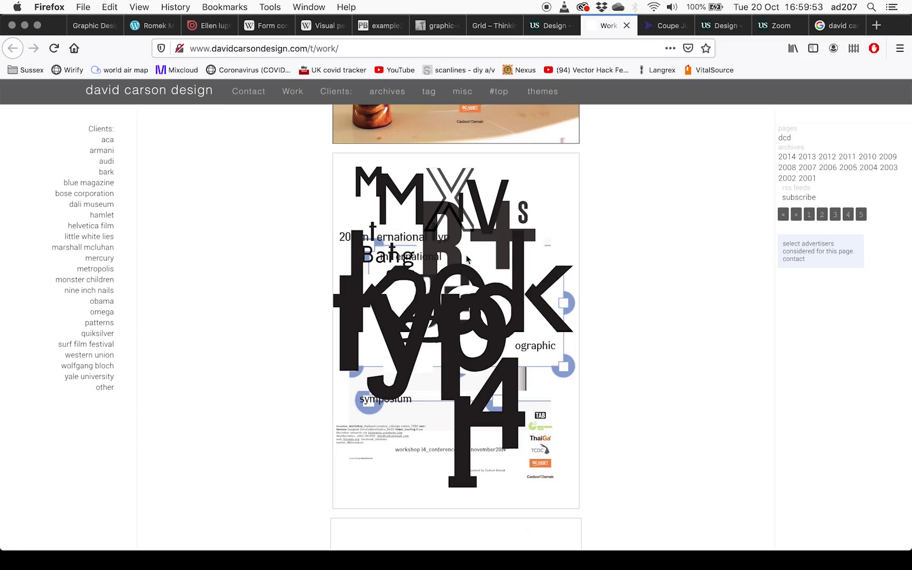
{"action": "left_click", "coordinate": [551, 27]}
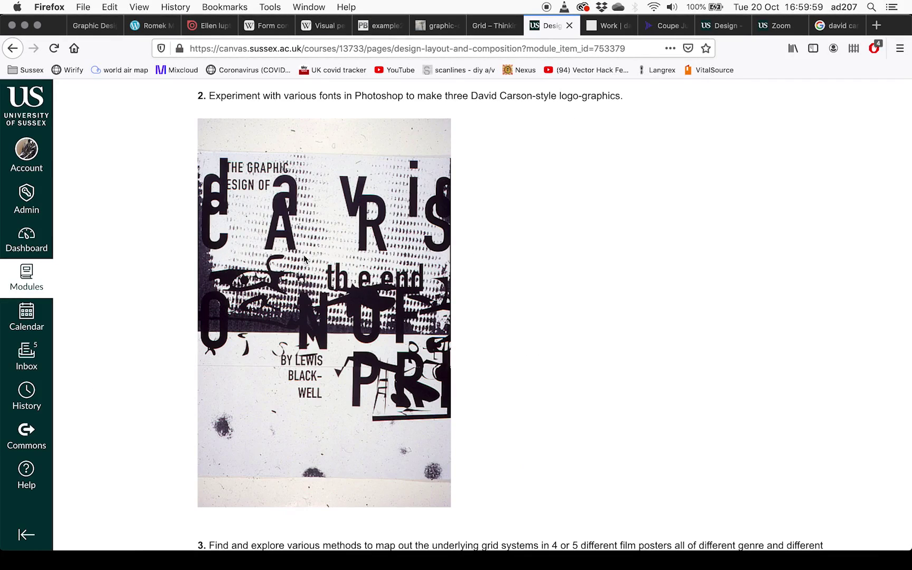
{"action": "key", "text": "super+Tab"}
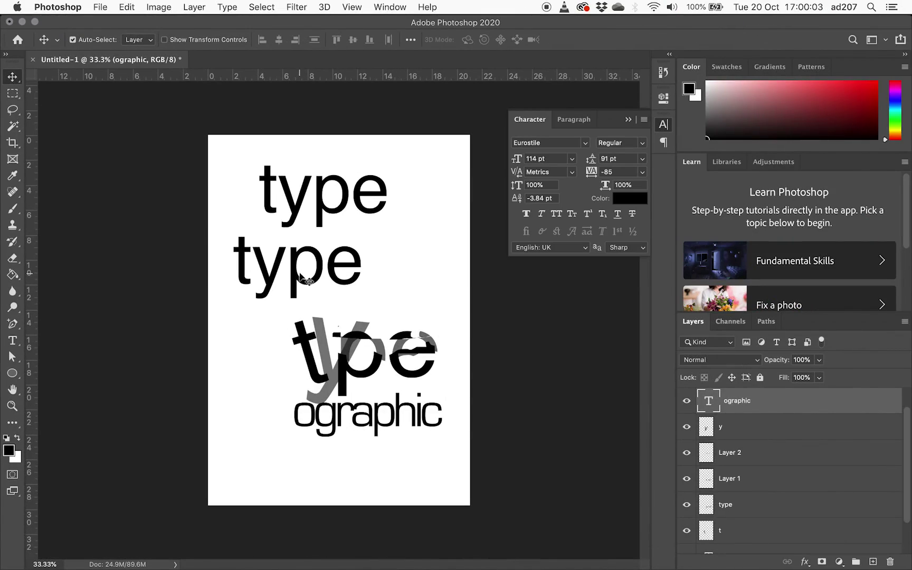
Nudge the lower "type" text slightly, duplicate its layer directly beneath it, rasterize the duplicate and hide the type copy text layer
{"action": "left_click_drag", "start_coordinate": [303, 275], "coordinate": [300, 272], "text": "alt"}
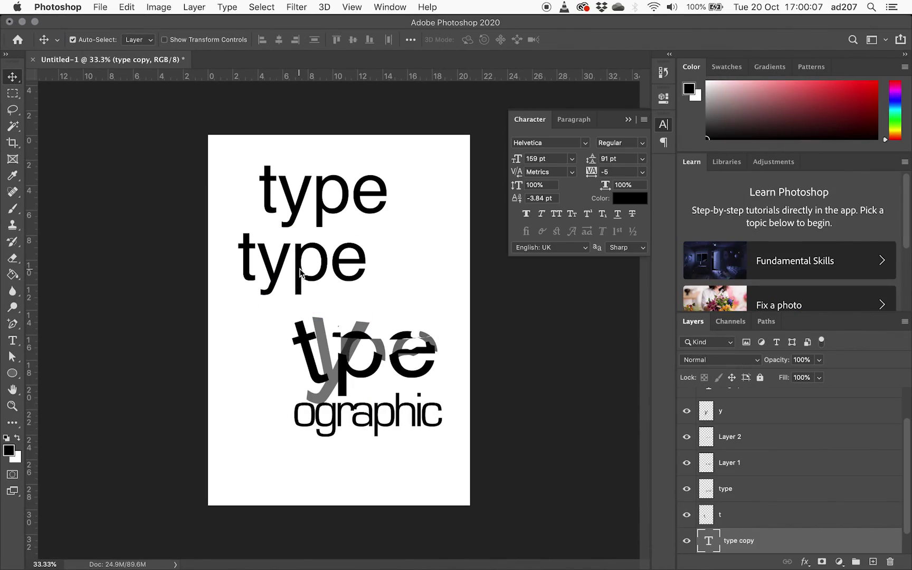
{"action": "scroll", "coordinate": [710, 485], "scroll_direction": "down", "scroll_amount": 1}
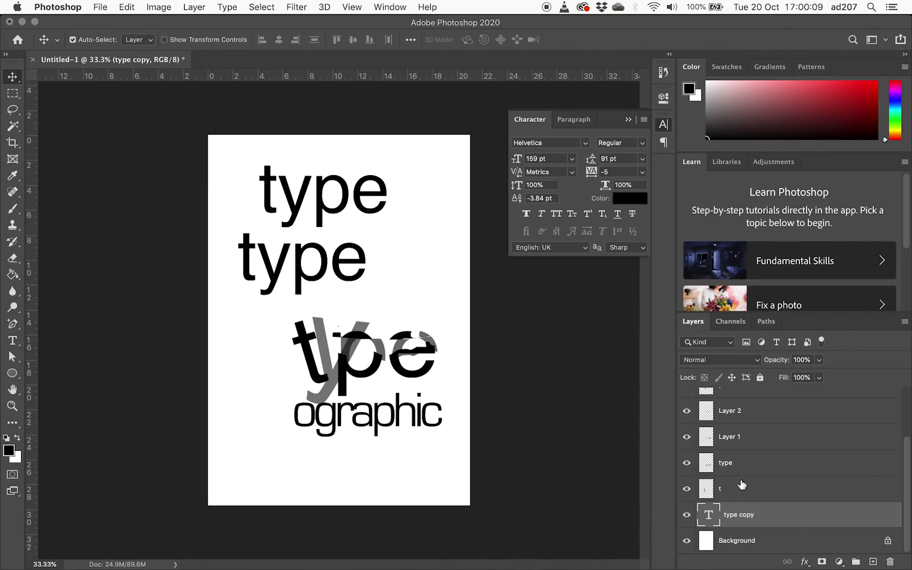
{"action": "left_click", "coordinate": [797, 521]}
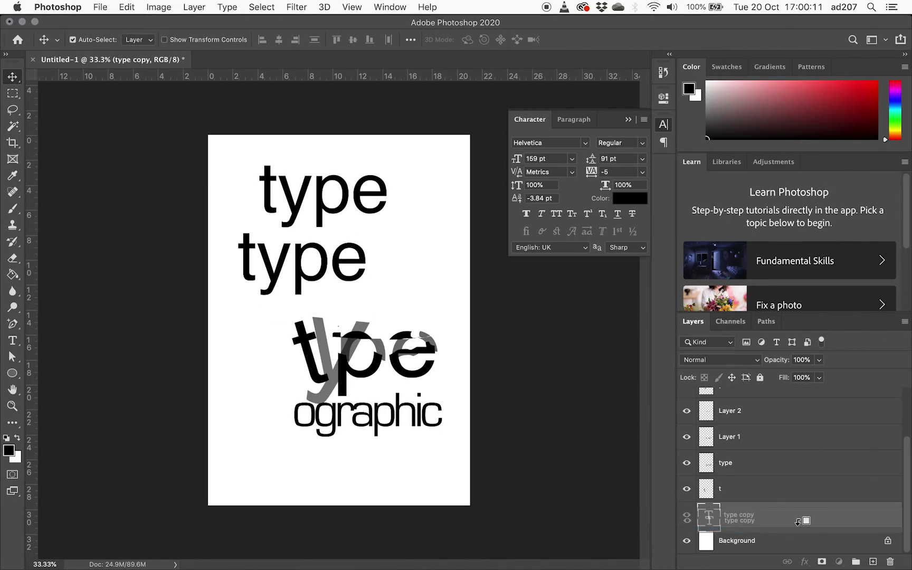
{"action": "key", "text": "super+j"}
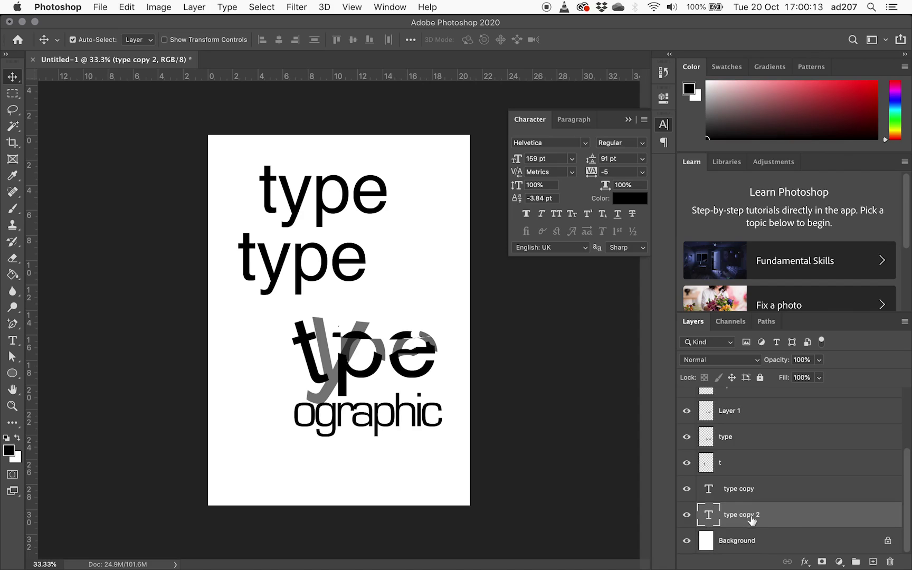
{"action": "right_click", "coordinate": [806, 520]}
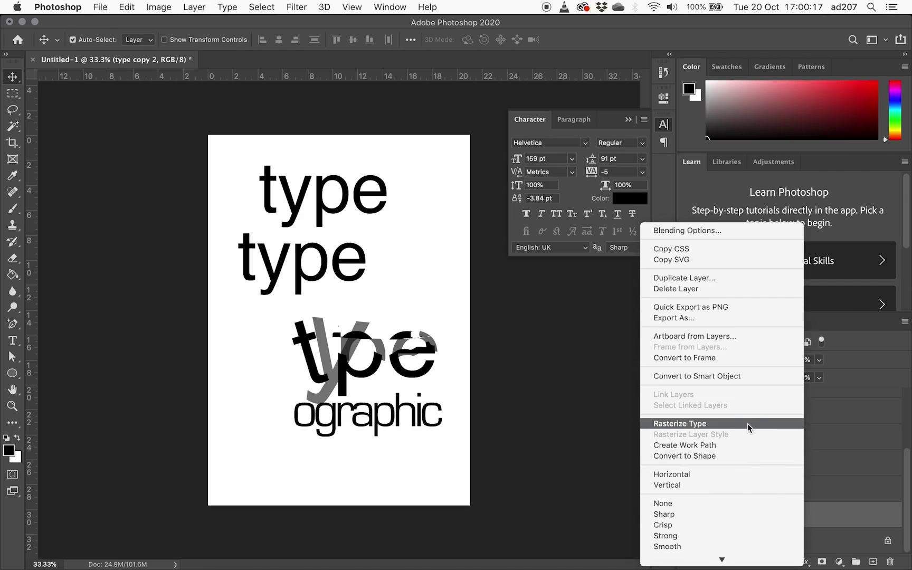
{"action": "left_click", "coordinate": [747, 424]}
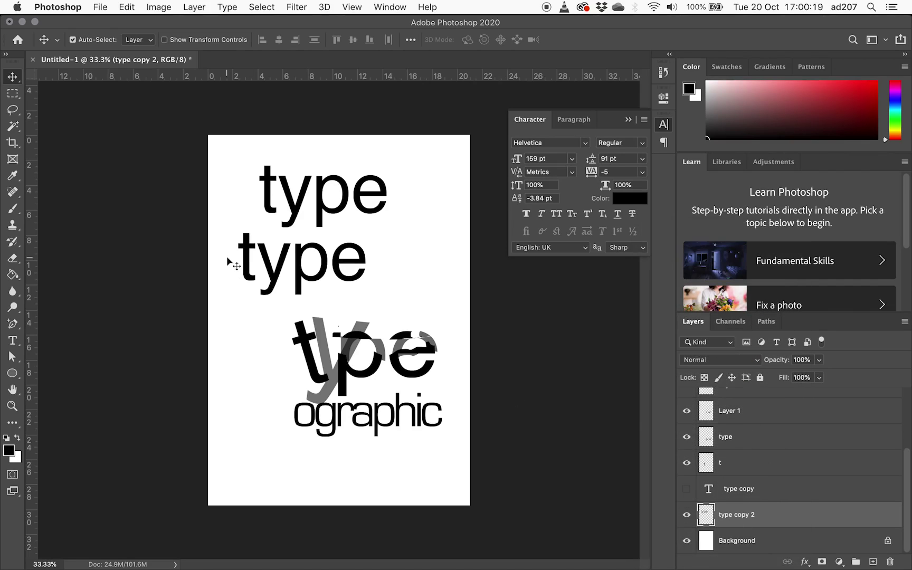
Hide the uppermost "type" text layer and move the rasterized duplicate up into its place
{"action": "left_click", "coordinate": [302, 210]}
{"action": "left_click", "coordinate": [688, 402]}
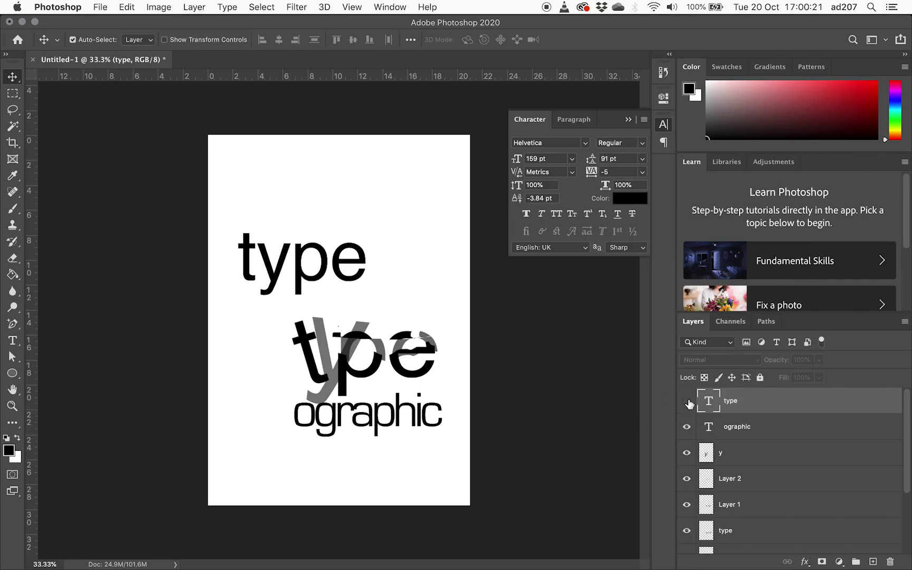
{"action": "left_click_drag", "start_coordinate": [302, 276], "coordinate": [330, 219]}
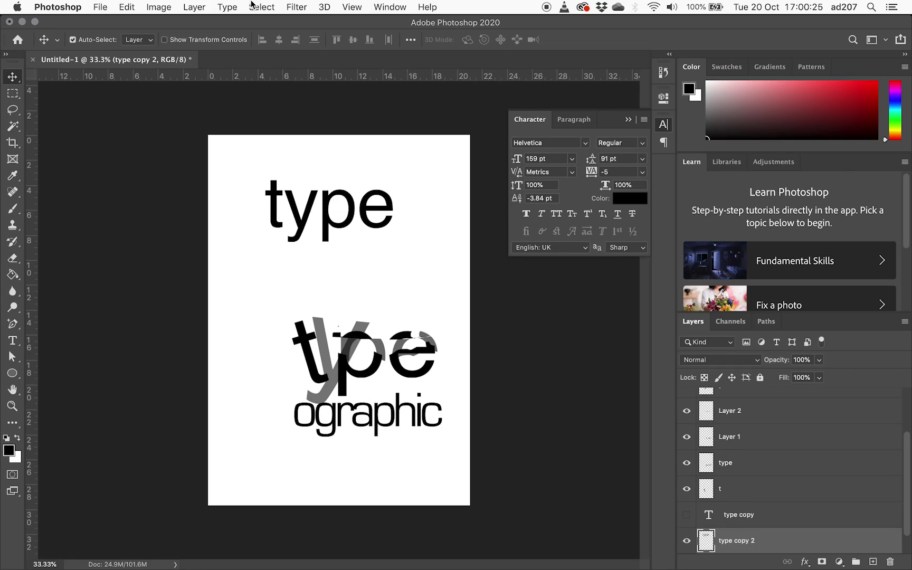
Apply a Gaussian Blur with a radius of 40.2 pixels to the rasterized type copy 2 layer
{"action": "left_click", "coordinate": [290, 5]}
{"action": "mouse_move", "coordinate": [417, 157]}
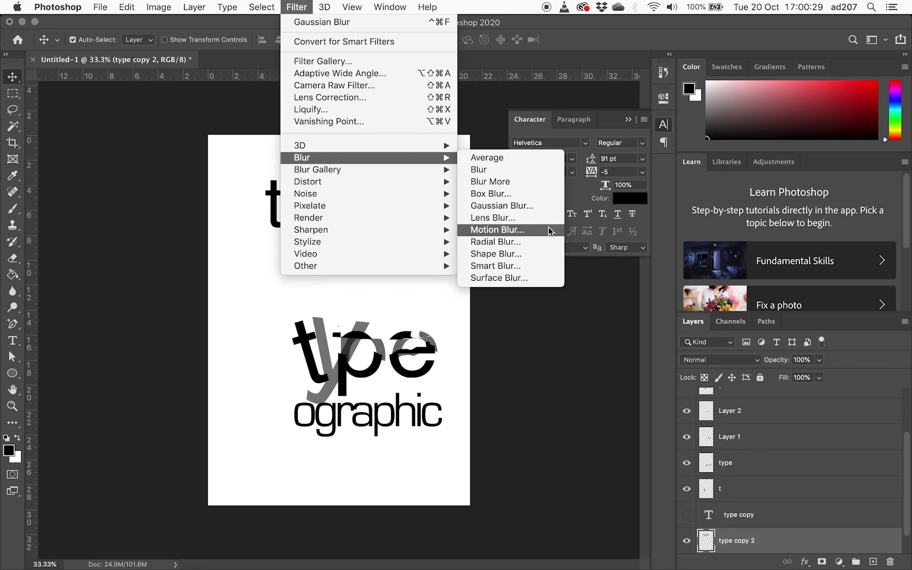
{"action": "left_click", "coordinate": [550, 209]}
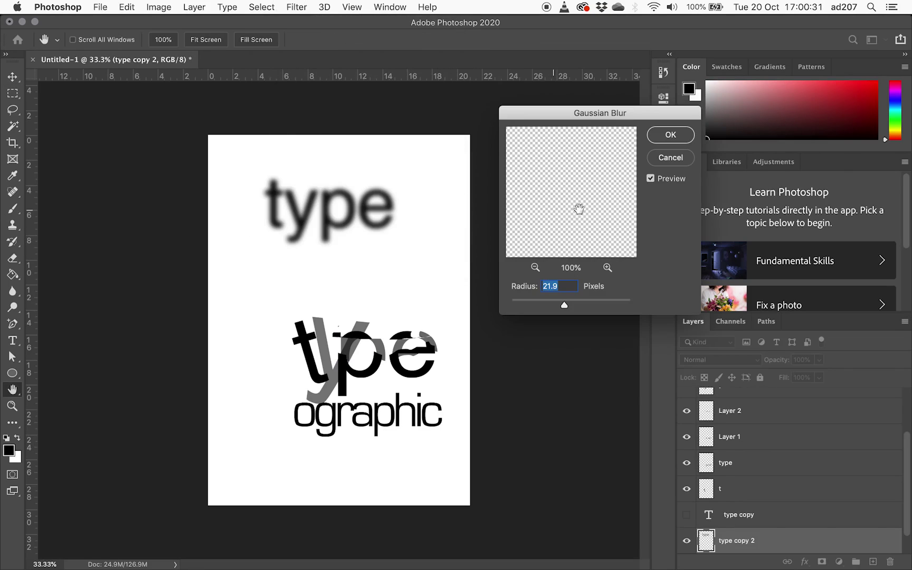
{"action": "mouse_move", "coordinate": [567, 297]}
{"action": "left_mouse_down"}
{"action": "mouse_move", "coordinate": [593, 303]}
{"action": "mouse_move", "coordinate": [572, 305]}
{"action": "left_mouse_up"}
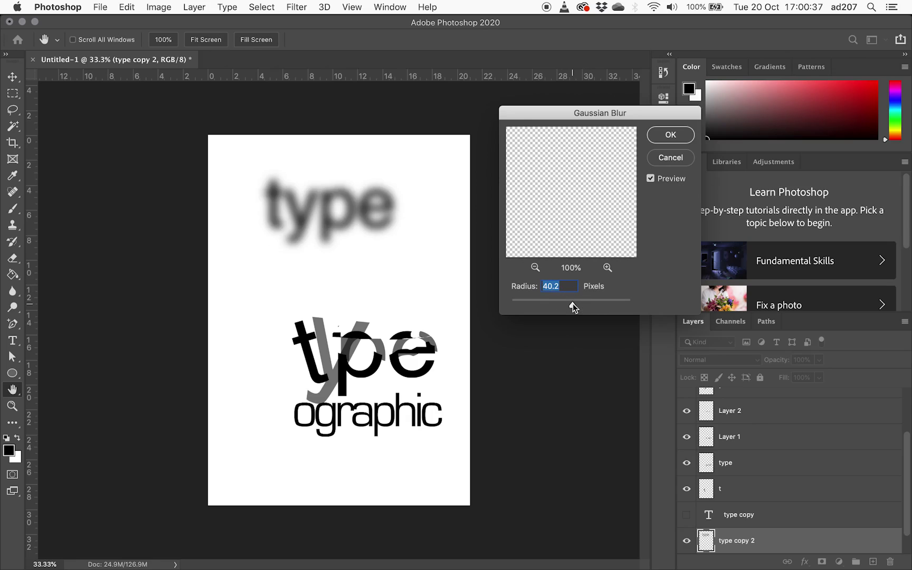
{"action": "left_click", "coordinate": [673, 138]}
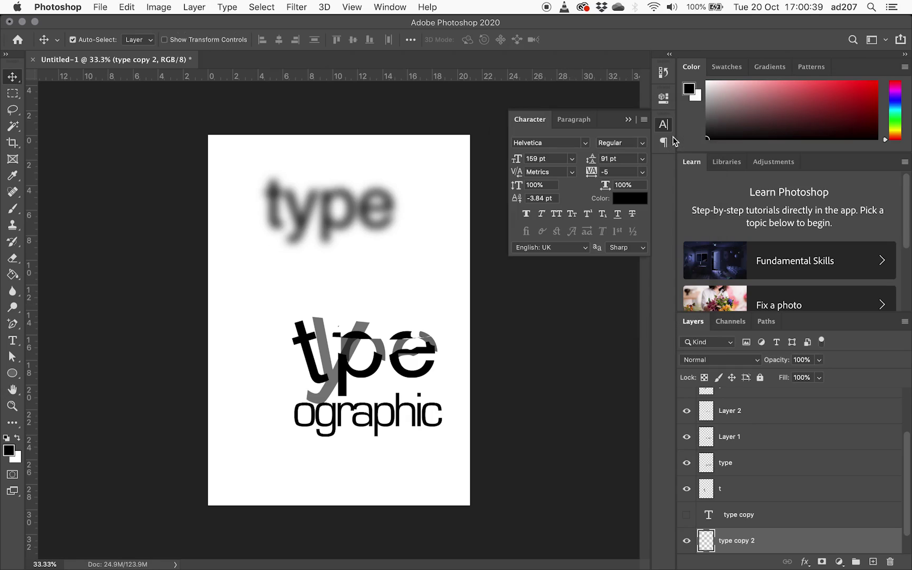
Move the blurred "type" down to just above the distorted lettering, duplicate it and offset the duplicate up and to the left
{"action": "left_click_drag", "start_coordinate": [352, 224], "coordinate": [381, 269]}
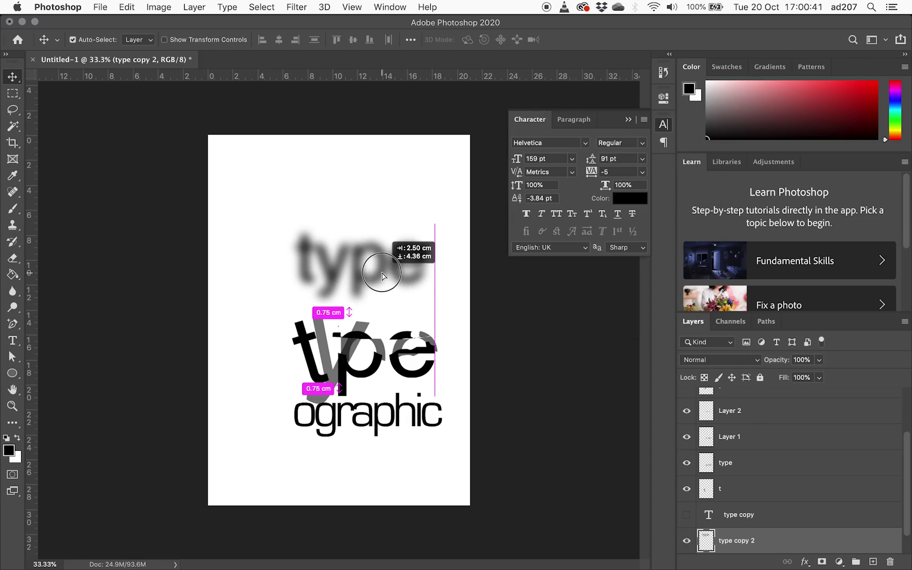
{"action": "left_click", "coordinate": [261, 6]}
{"action": "key", "text": "Escape"}
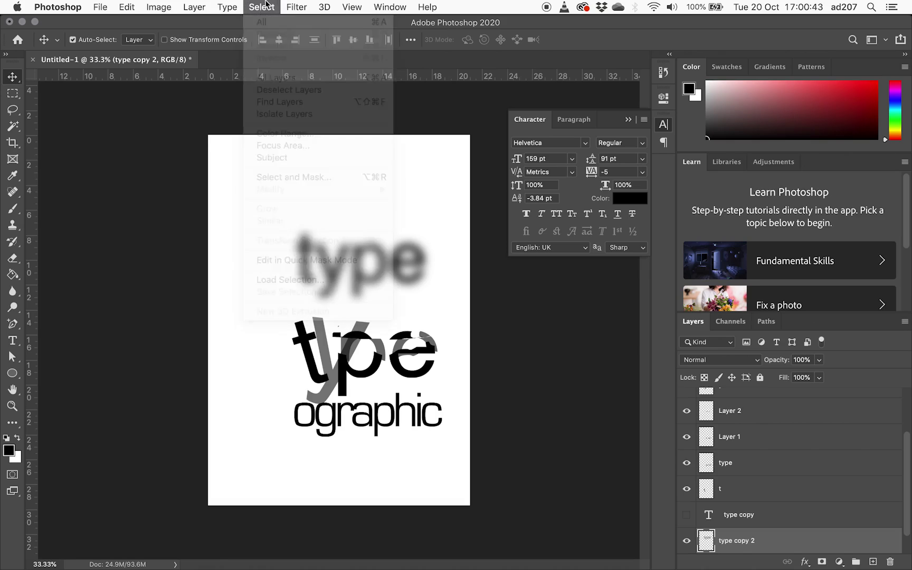
{"action": "key", "text": "super+j"}
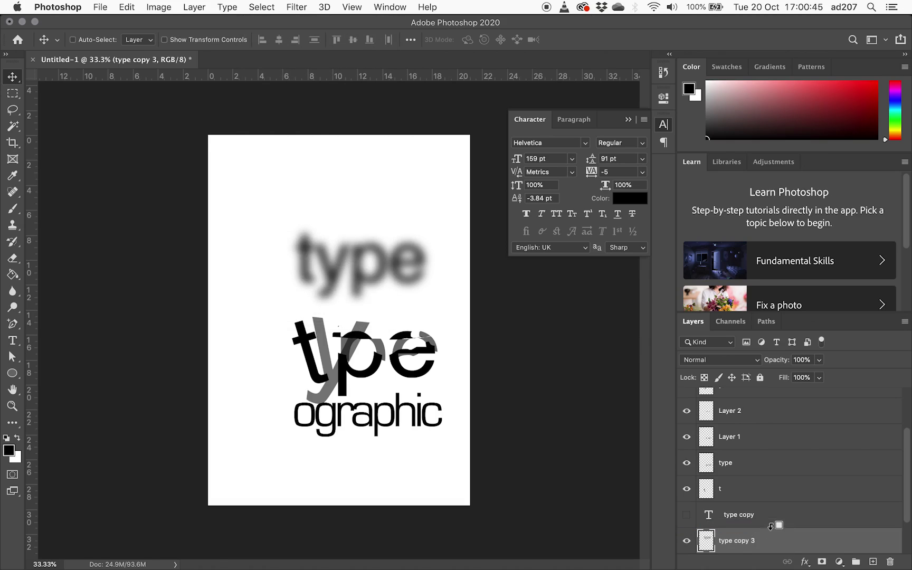
{"action": "left_click_drag", "start_coordinate": [350, 279], "coordinate": [343, 223]}
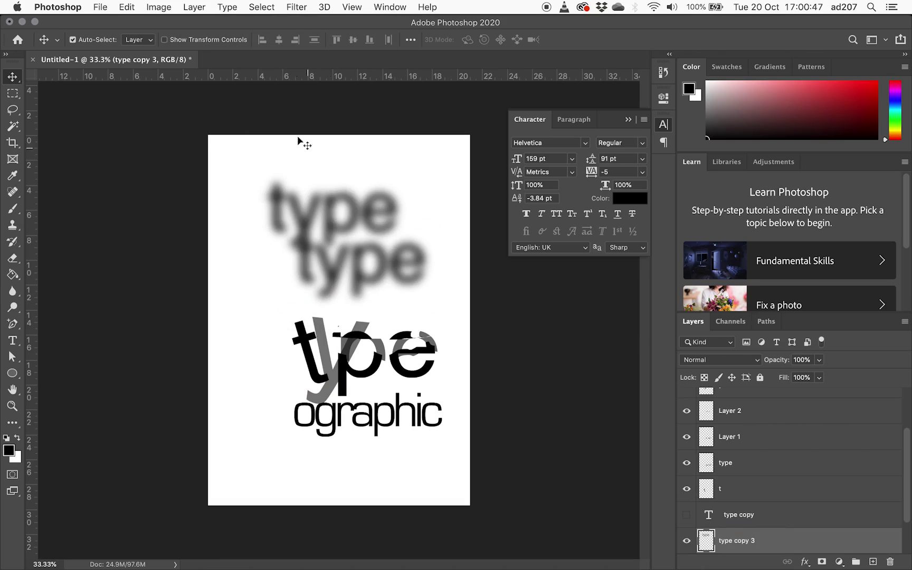
Apply the Color Halftone filter to the upper blurred "type" with a maximum radius of 8 pixels and the default screen angles
{"action": "left_click", "coordinate": [259, 6]}
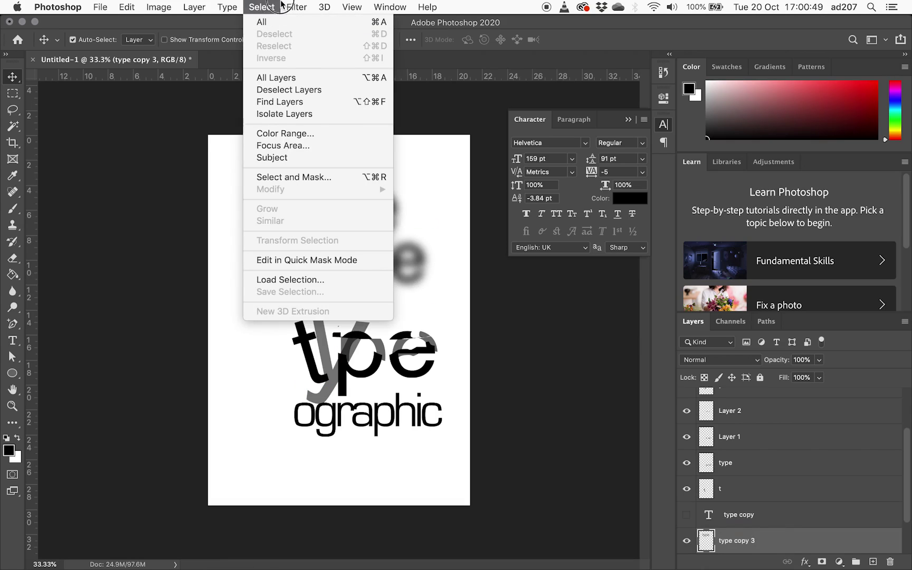
{"action": "mouse_move", "coordinate": [297, 7]}
{"action": "mouse_move", "coordinate": [314, 148]}
{"action": "mouse_move", "coordinate": [319, 204]}
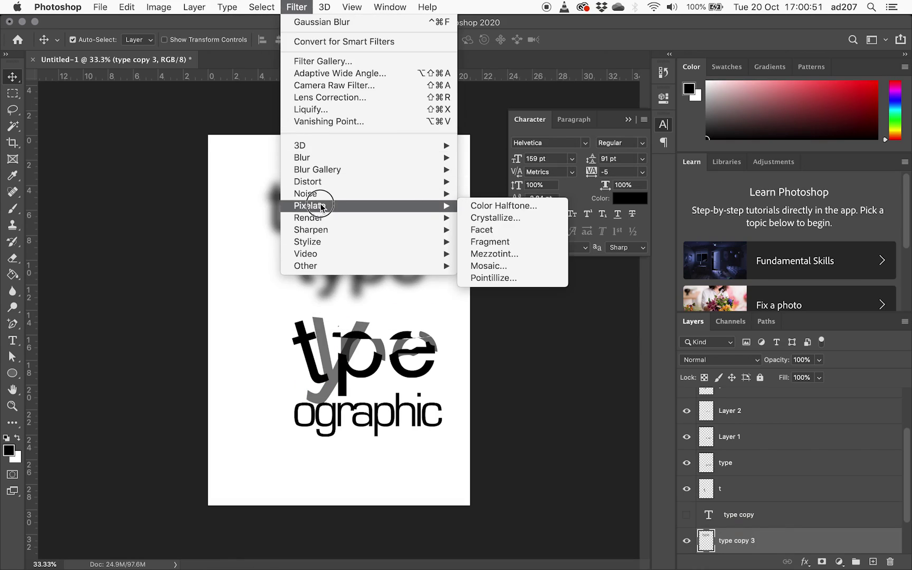
{"action": "left_click", "coordinate": [499, 207]}
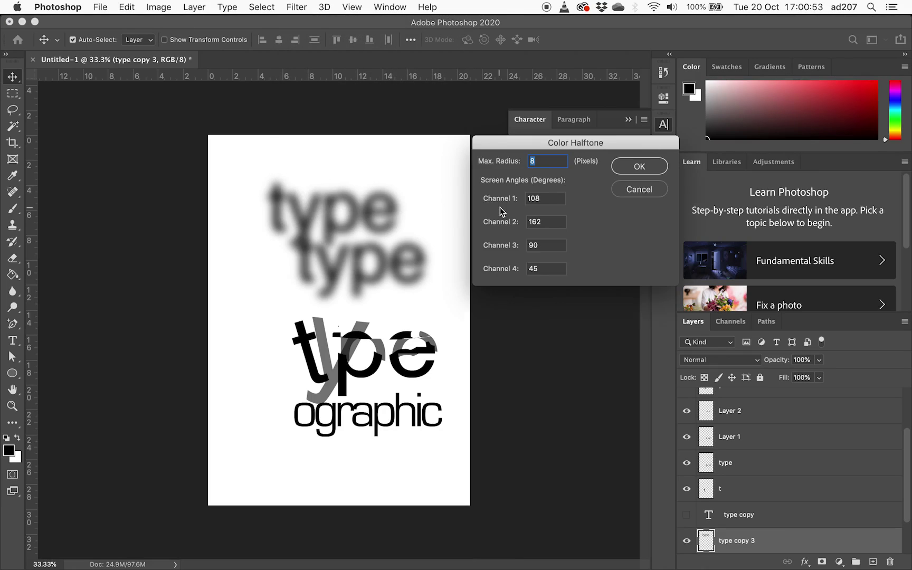
{"action": "left_click", "coordinate": [649, 168]}
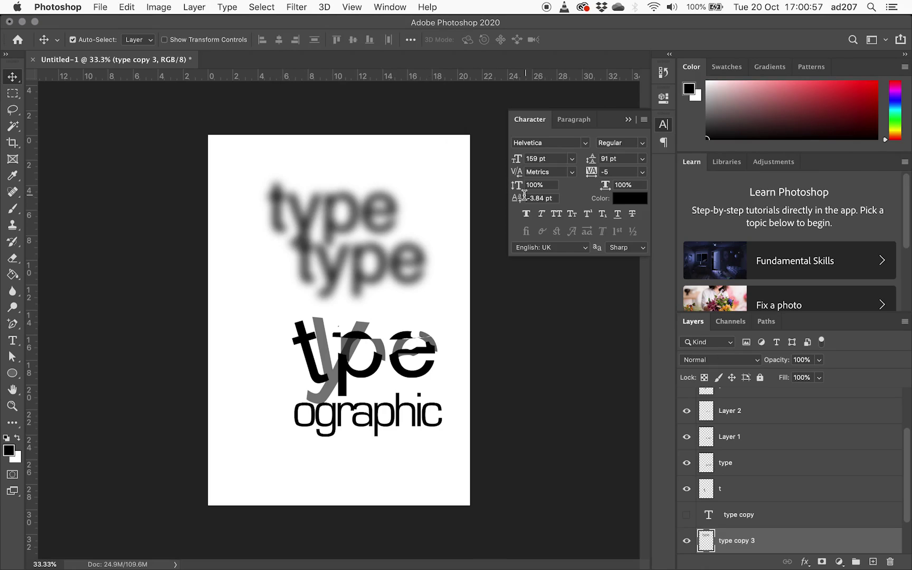
Try the Color Halftone filter on the upper blurred "type" with a maximum radius of 20 pixels, and undo it
{"action": "left_click", "coordinate": [297, 7]}
{"action": "mouse_move", "coordinate": [328, 206]}
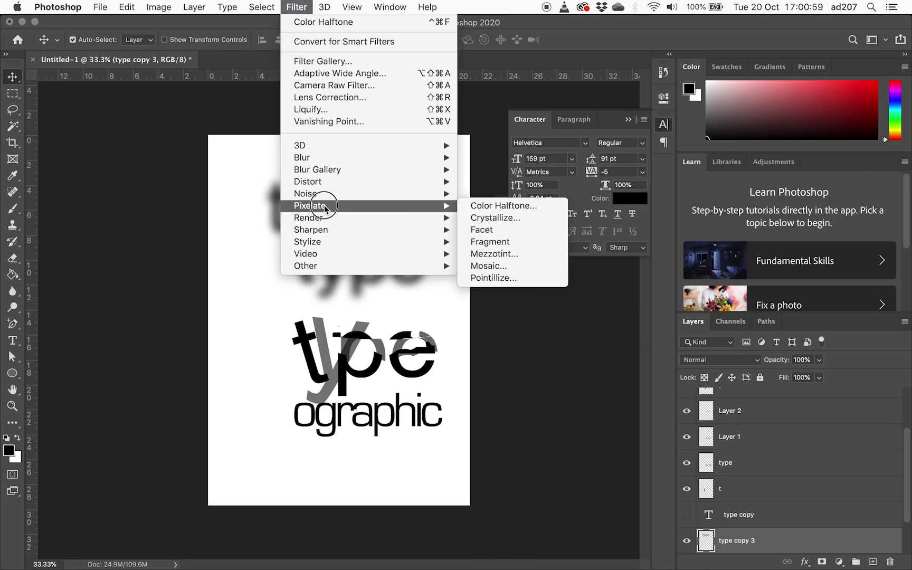
{"action": "left_click", "coordinate": [525, 205]}
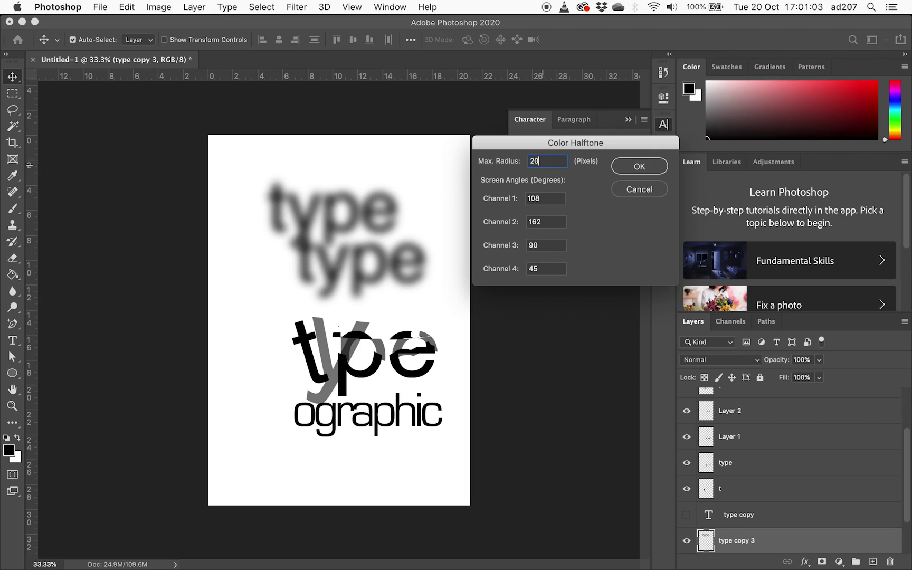
{"action": "left_click", "coordinate": [626, 174]}
{"action": "key", "text": "super"}
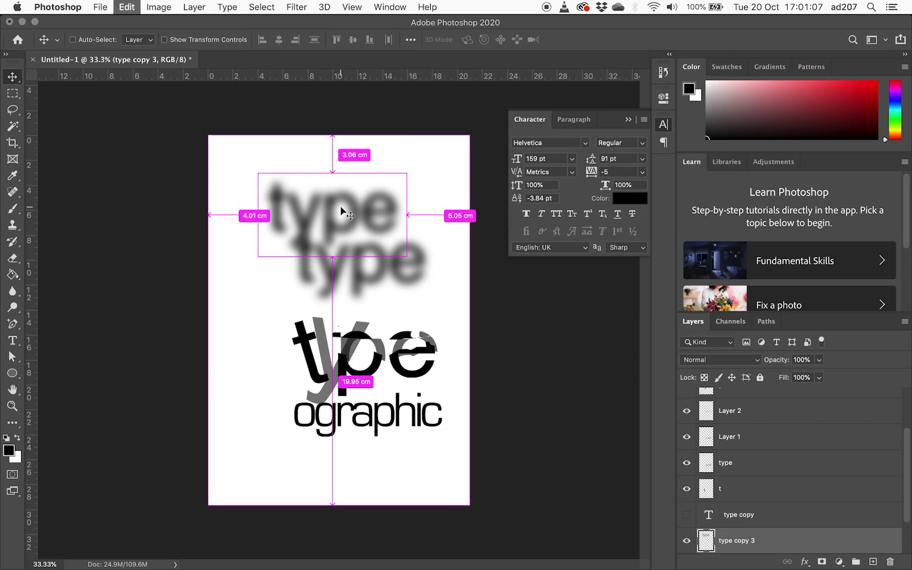
{"action": "left_click", "coordinate": [297, 7]}
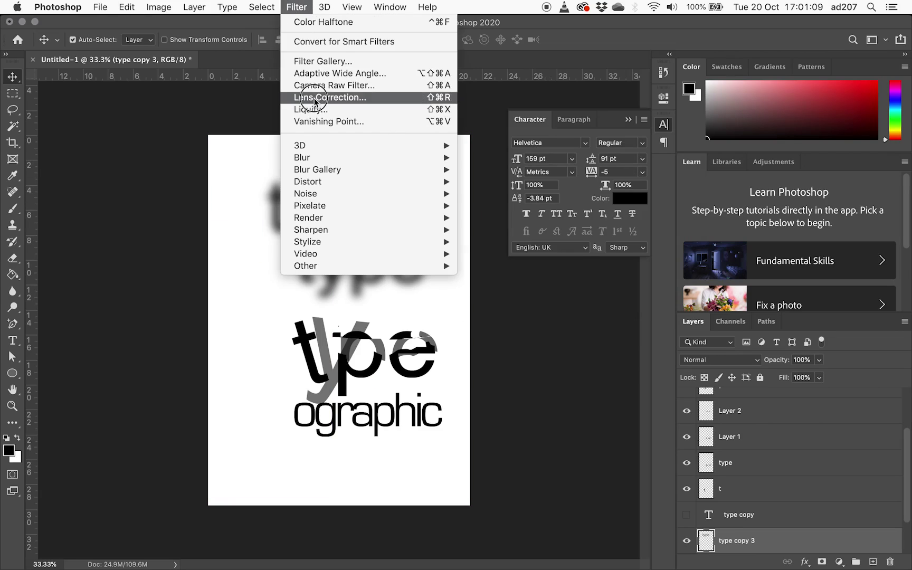
{"action": "mouse_move", "coordinate": [334, 184]}
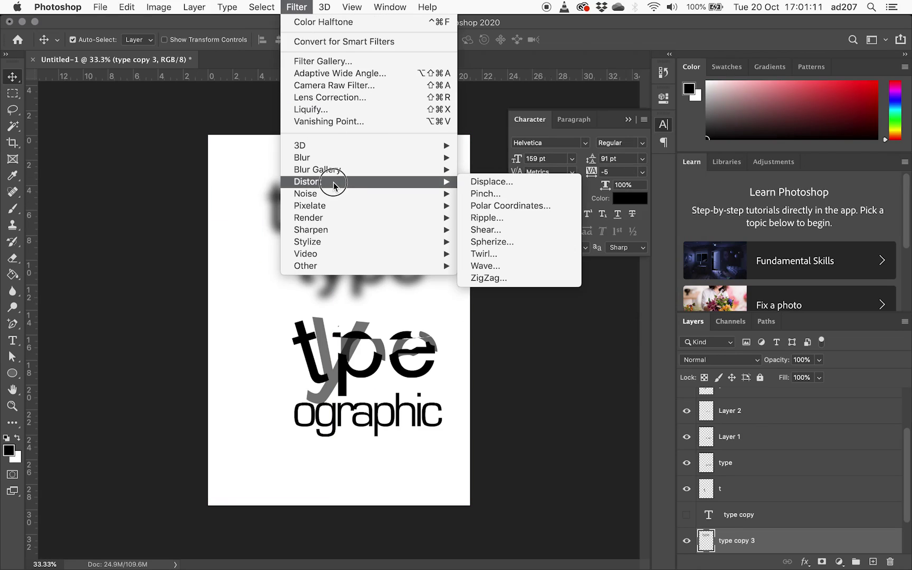
{"action": "mouse_move", "coordinate": [333, 205]}
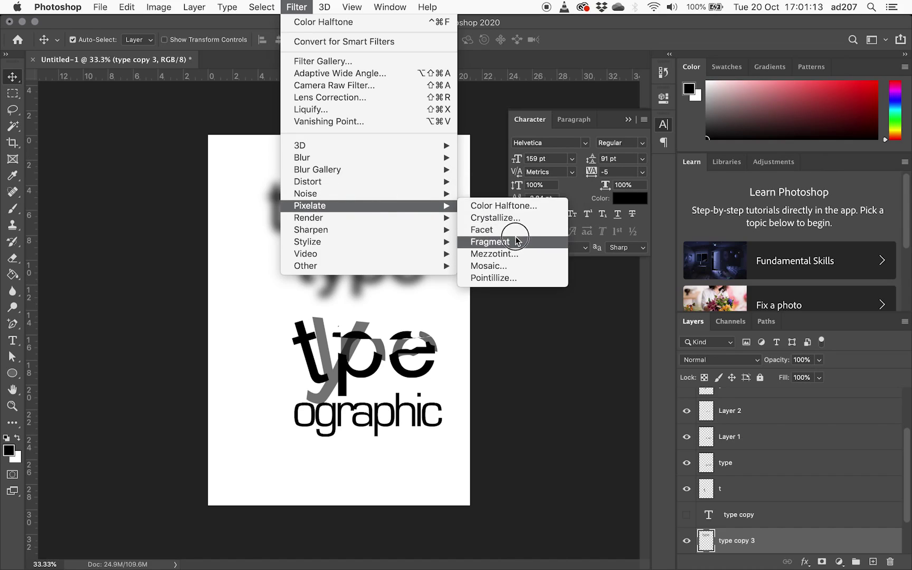
{"action": "left_click", "coordinate": [525, 216]}
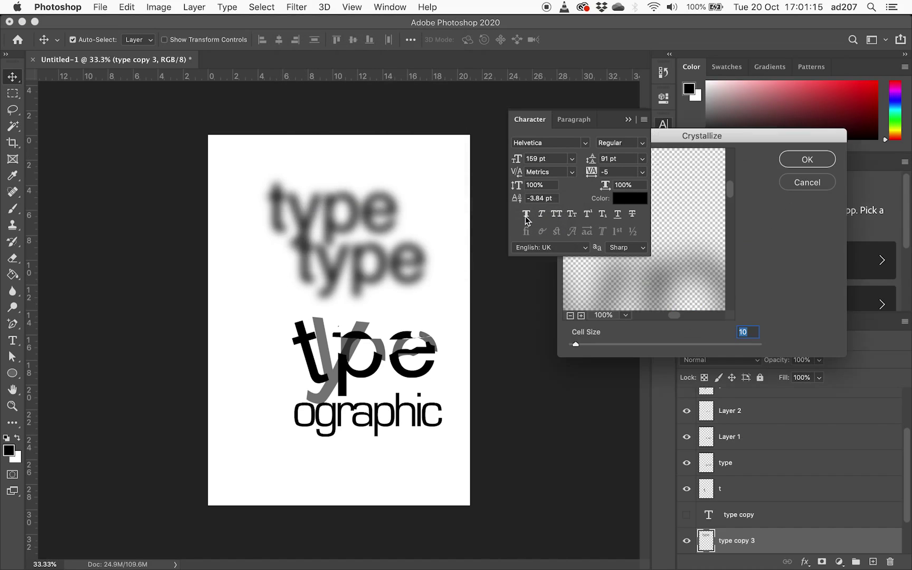
{"action": "left_click_drag", "start_coordinate": [588, 347], "coordinate": [632, 344]}
{"action": "left_click_drag", "start_coordinate": [654, 290], "coordinate": [621, 192]}
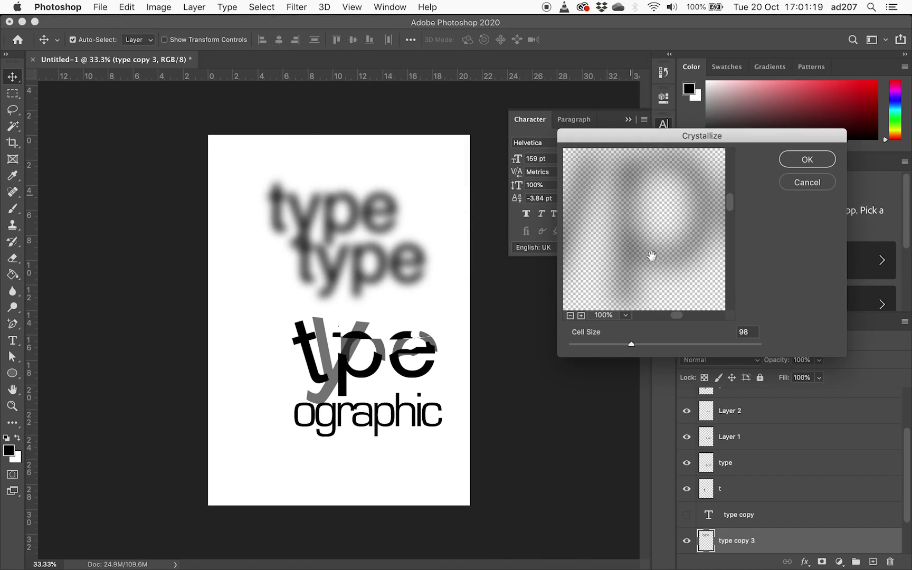
{"action": "left_click_drag", "start_coordinate": [649, 255], "coordinate": [623, 242]}
{"action": "left_click_drag", "start_coordinate": [632, 344], "coordinate": [678, 341]}
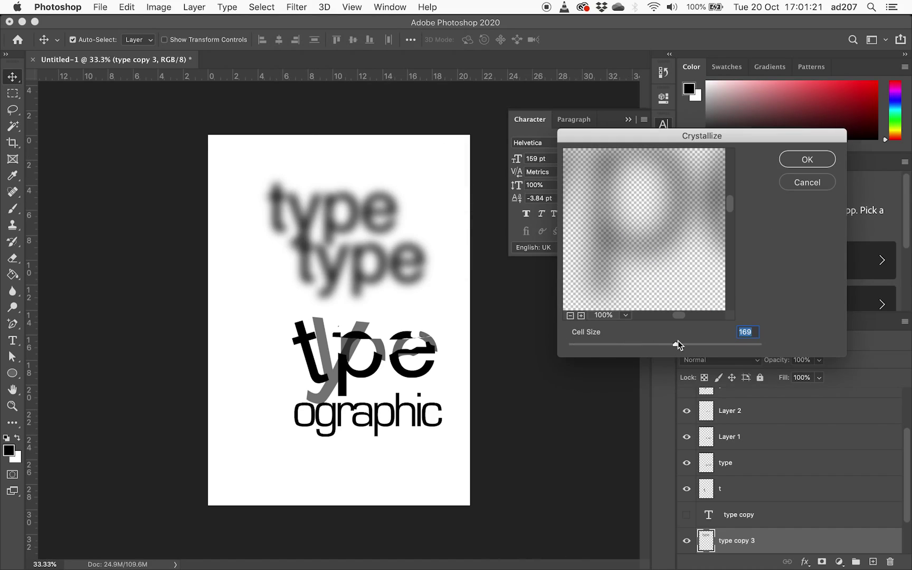
{"action": "left_click", "coordinate": [798, 187]}
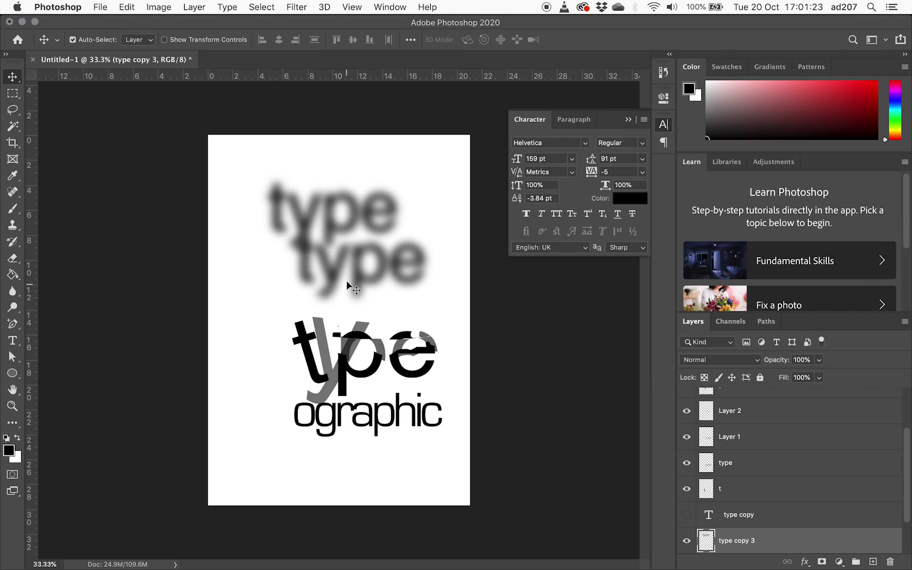
Move both blurred "type" copies down onto the distorted lettering, slightly offset from each other, keeping the Normal blend mode
{"action": "left_click_drag", "start_coordinate": [356, 220], "coordinate": [364, 349]}
{"action": "left_click_drag", "start_coordinate": [396, 261], "coordinate": [397, 368]}
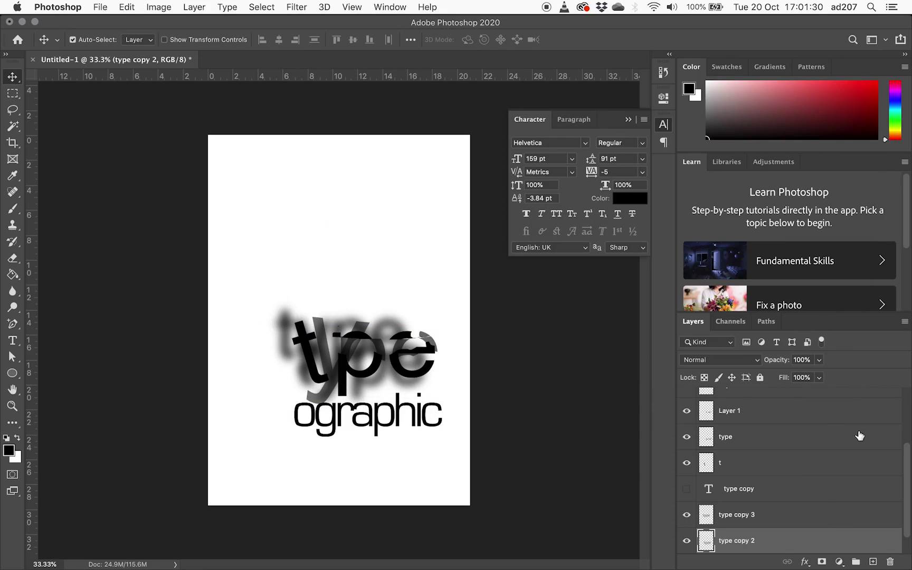
{"action": "left_click", "coordinate": [731, 360]}
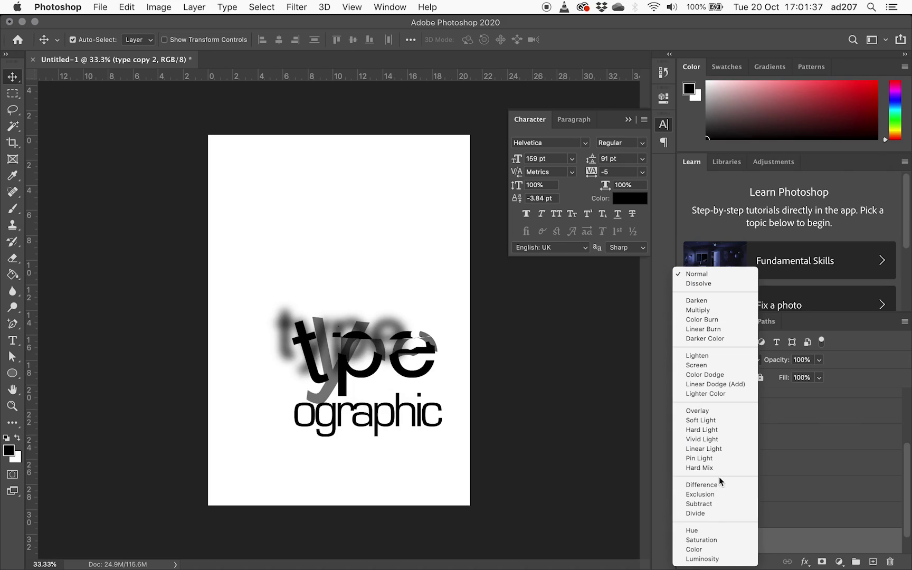
{"action": "left_click", "coordinate": [792, 424]}
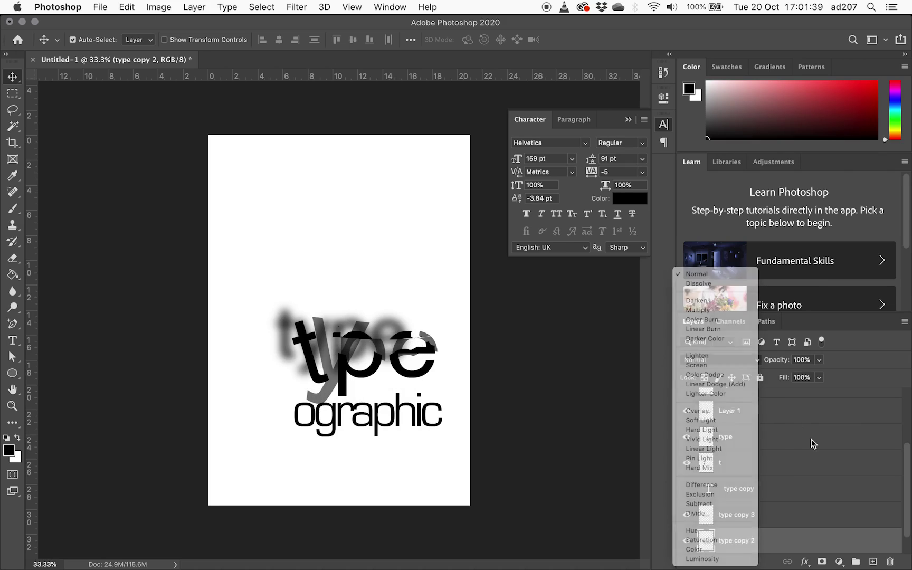
Select the type copy 3 and type copy 2 layers together and move them in the layer stack to just above "ographic"
{"action": "left_click", "coordinate": [791, 522]}
{"action": "left_click", "coordinate": [772, 543], "text": "shift"}
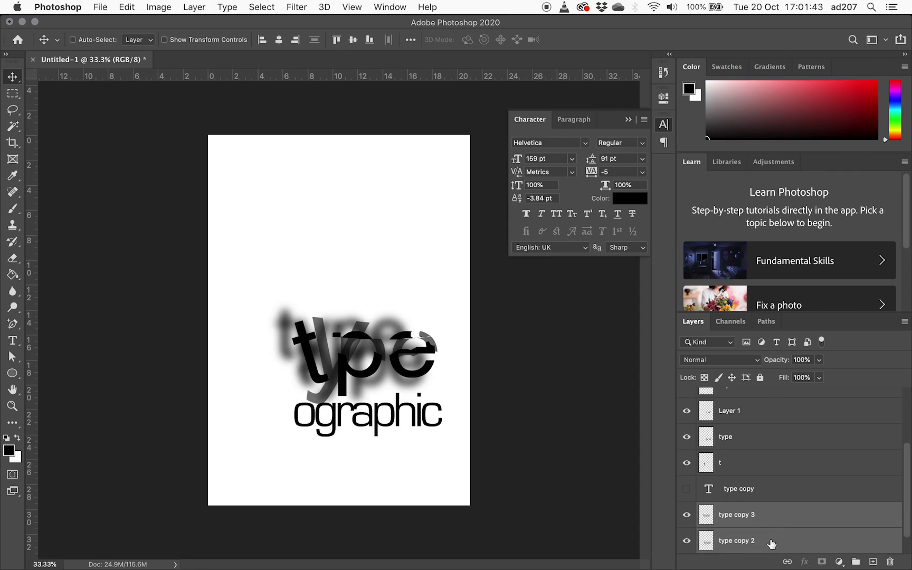
{"action": "left_click_drag", "start_coordinate": [763, 544], "coordinate": [791, 415]}
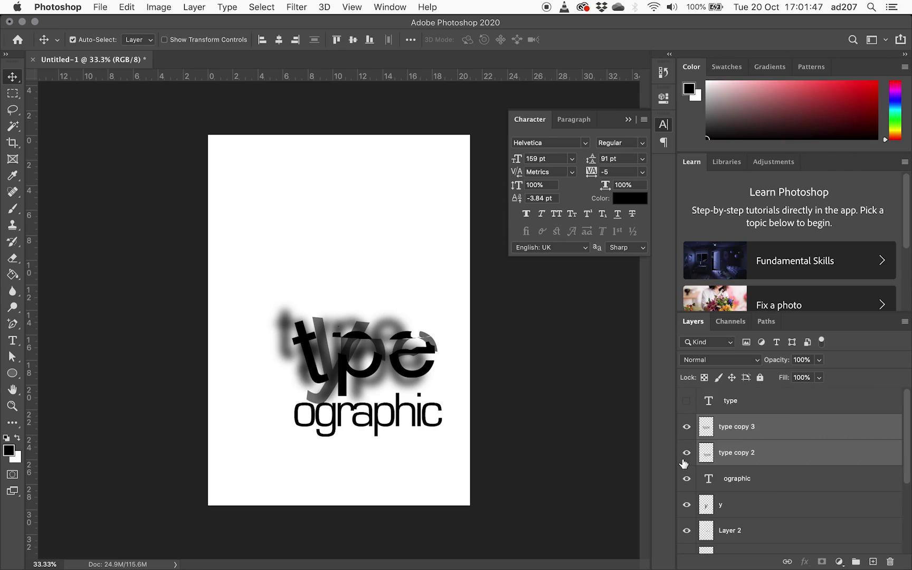
Hide every layer except type copy 3 and the Background, and move the blurred "type" slightly down and left
{"action": "left_click_drag", "start_coordinate": [687, 480], "coordinate": [684, 535]}
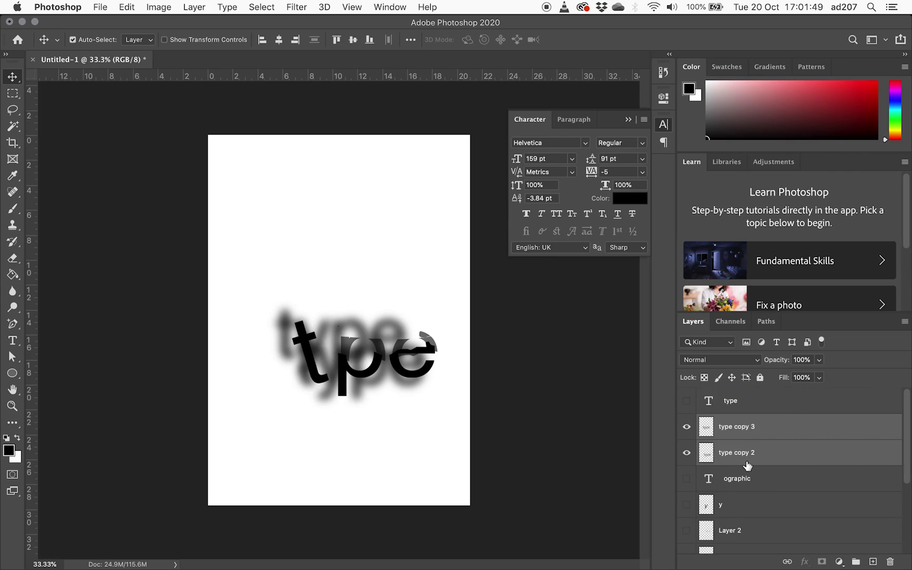
{"action": "scroll", "coordinate": [747, 465], "scroll_direction": "down", "scroll_amount": 5}
{"action": "left_click", "coordinate": [687, 490]}
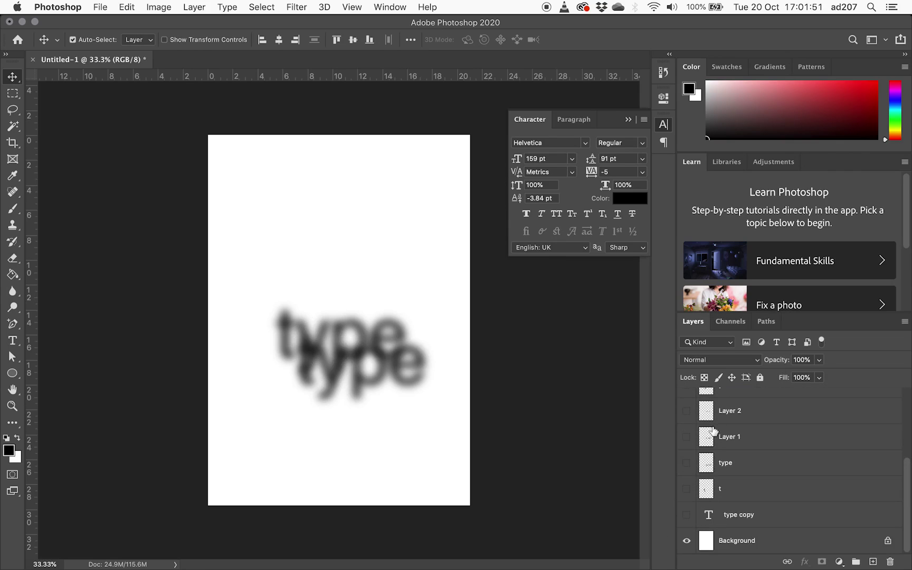
{"action": "scroll", "coordinate": [731, 473], "scroll_direction": "up", "scroll_amount": 5}
{"action": "left_click", "coordinate": [782, 423]}
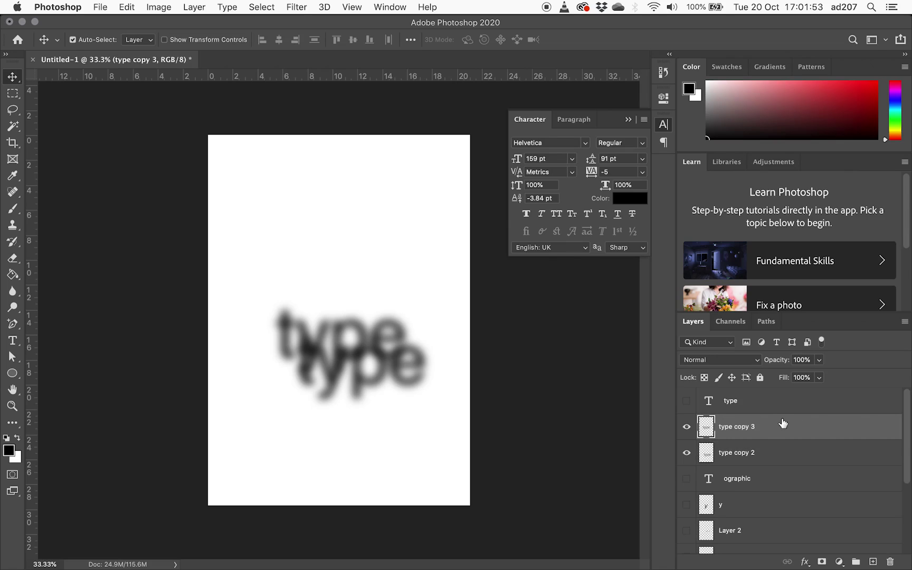
{"action": "left_click", "coordinate": [686, 455]}
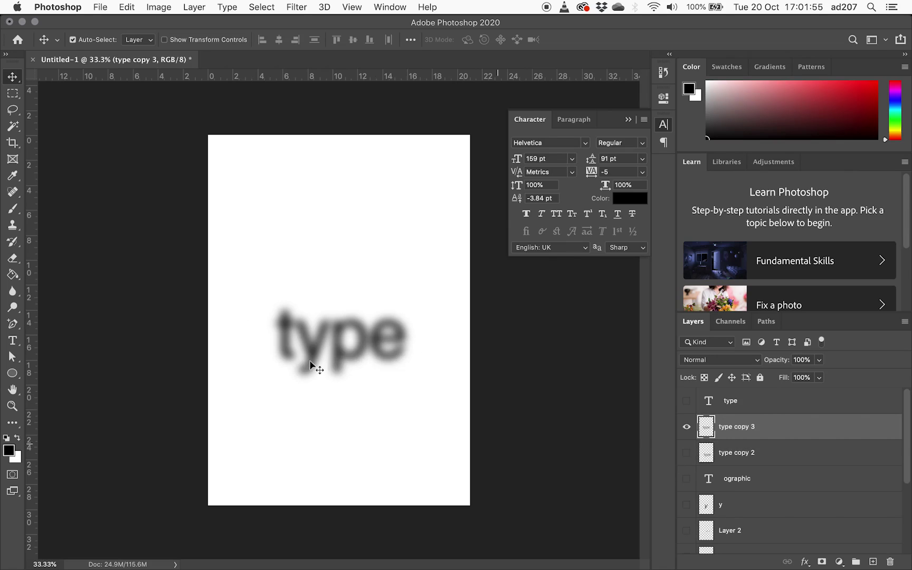
{"action": "left_click_drag", "start_coordinate": [346, 332], "coordinate": [339, 339]}
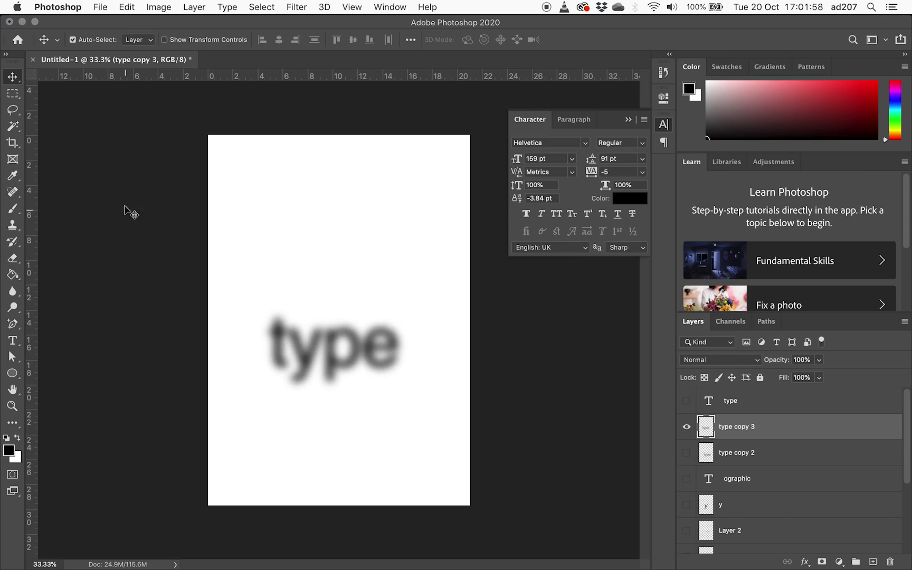
Set the foreground colour to pure red (ff0000) and collapse the character settings
{"action": "left_click", "coordinate": [9, 450]}
{"action": "left_click", "coordinate": [454, 173]}
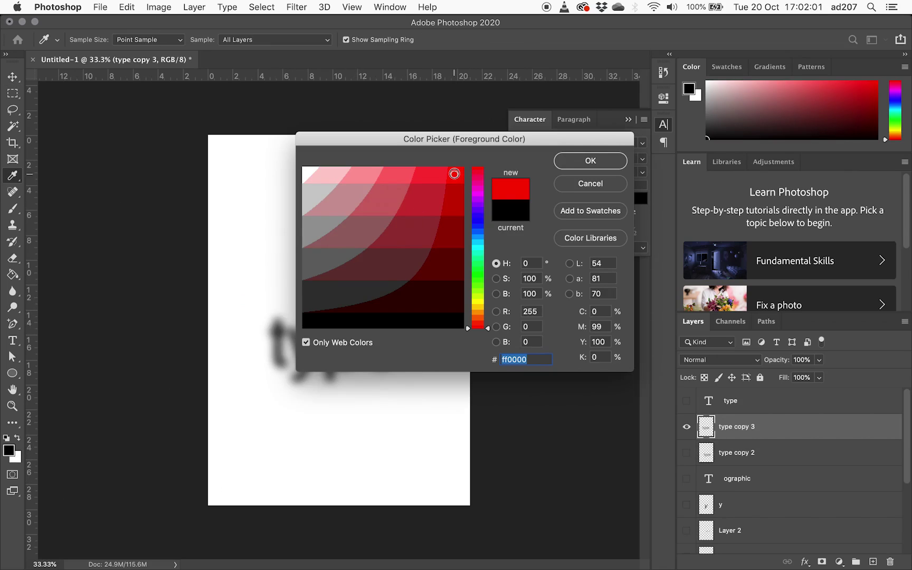
{"action": "left_click", "coordinate": [592, 160]}
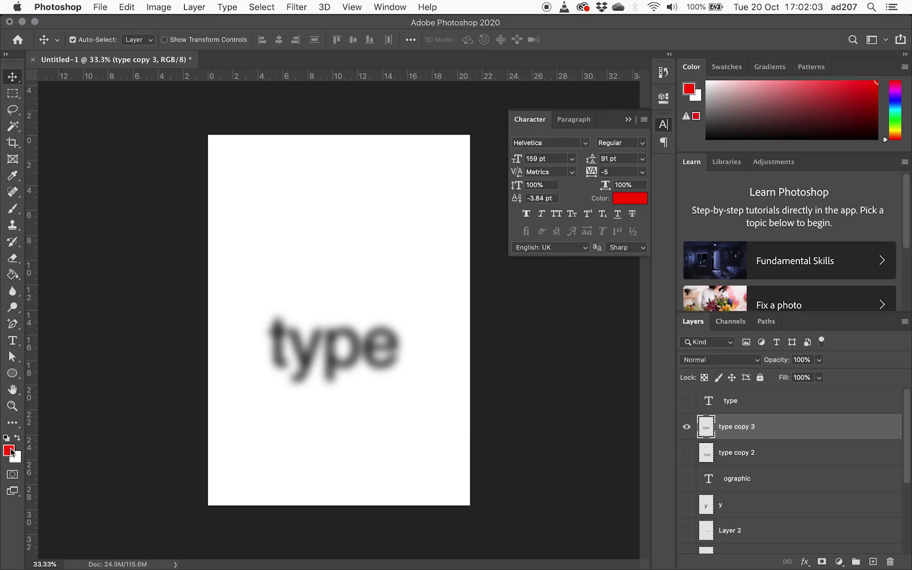
{"action": "left_click", "coordinate": [667, 125]}
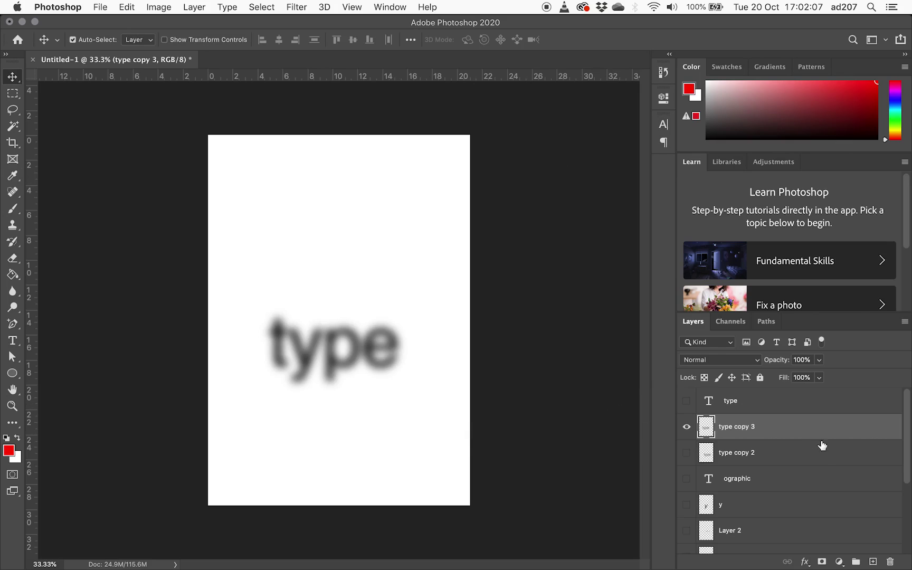
Add a new layer above type copy 3 and name it "red"
{"action": "left_click", "coordinate": [874, 562]}
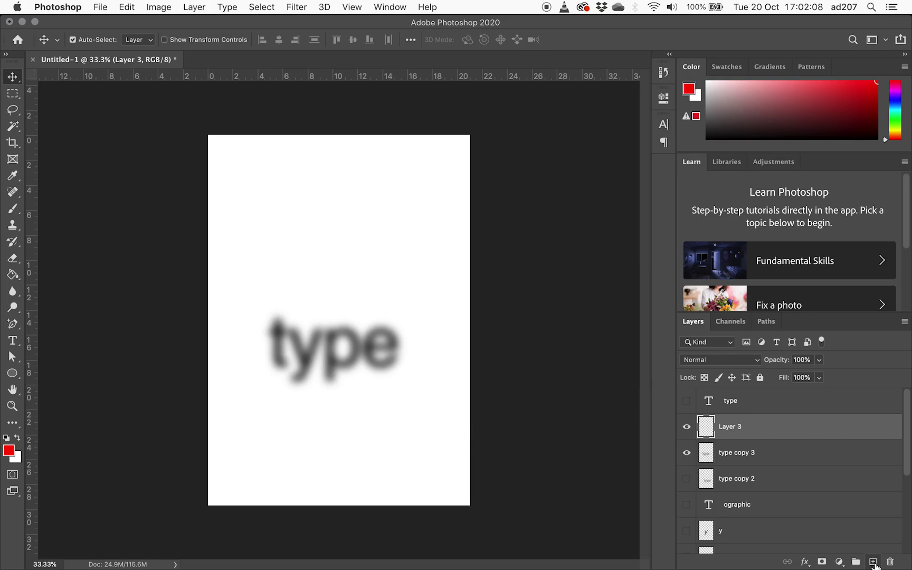
{"action": "double_click", "coordinate": [732, 428]}
{"action": "type", "text": "red"}
{"action": "key", "text": "Return"}
Fill the whole "red" layer with the foreground red using the Paint Bucket and set its blend mode to Screen
{"action": "left_click", "coordinate": [13, 274]}
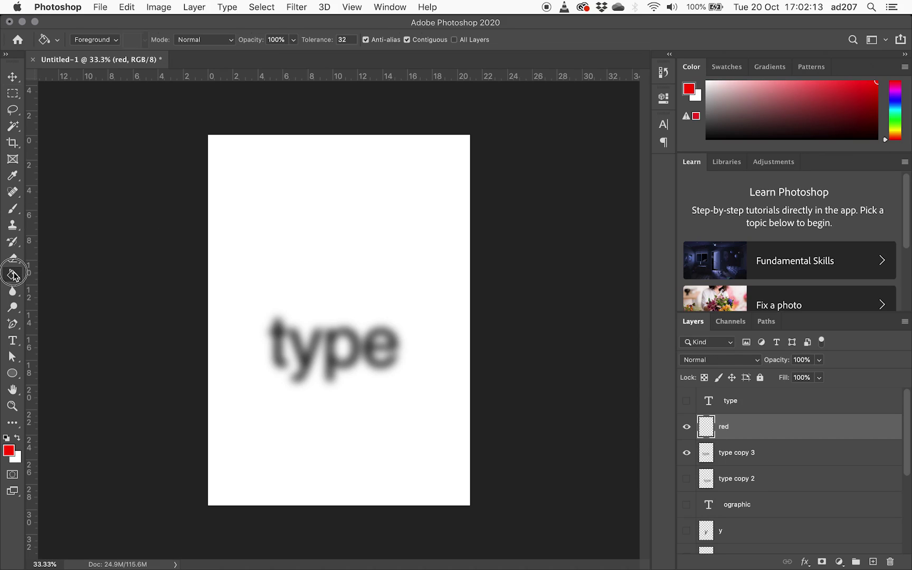
{"action": "mouse_move", "coordinate": [14, 276]}
{"action": "left_mouse_down"}
{"action": "mouse_move", "coordinate": [74, 268]}
{"action": "mouse_move", "coordinate": [75, 285]}
{"action": "left_mouse_up"}
{"action": "left_click", "coordinate": [438, 291]}
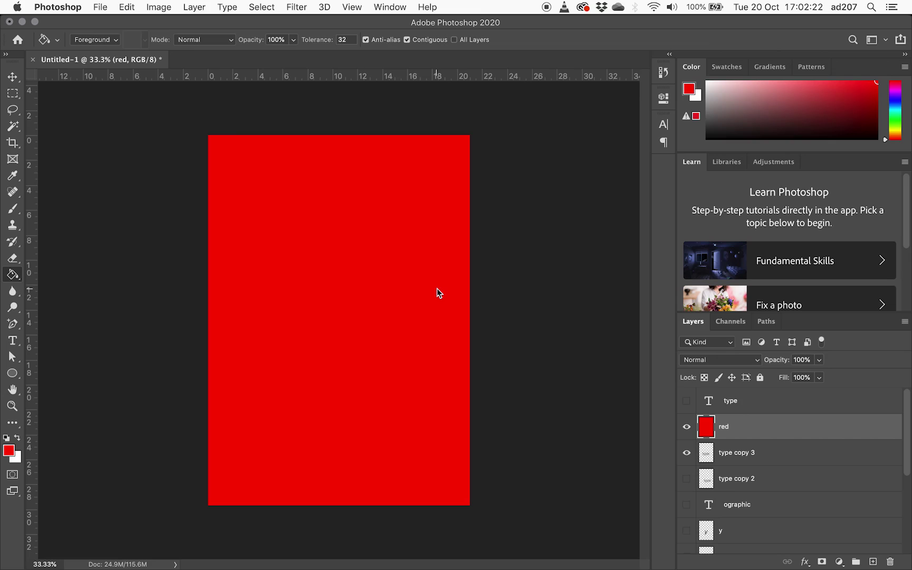
{"action": "left_click", "coordinate": [742, 360]}
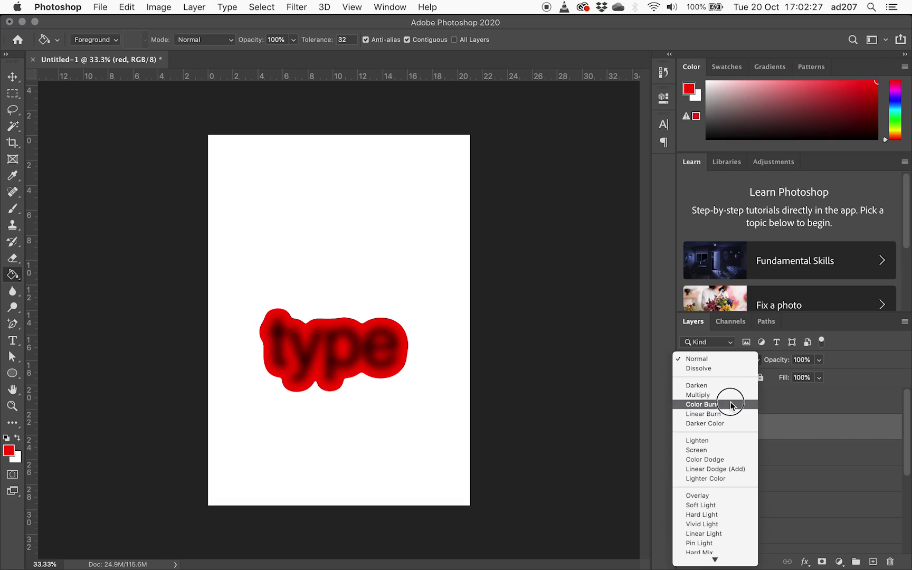
{"action": "left_click", "coordinate": [724, 451]}
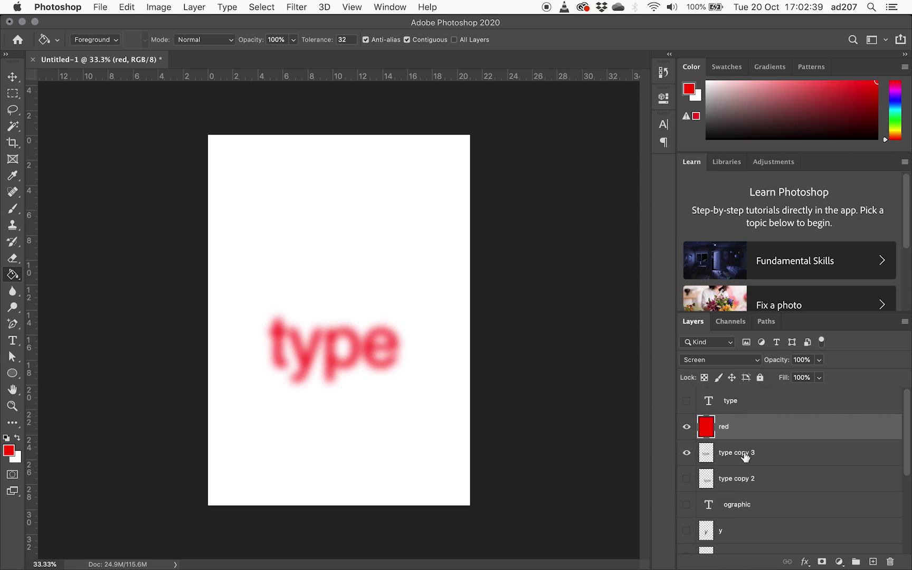
Try merging the "red" layer with type copy 3, and undo the merge
{"action": "left_click", "coordinate": [782, 453], "text": "shift"}
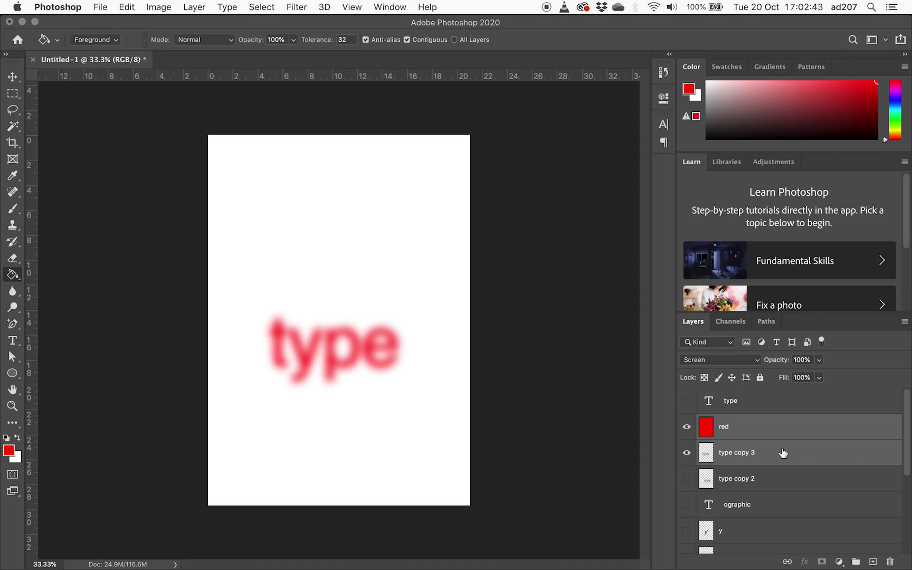
{"action": "right_click", "coordinate": [780, 455]}
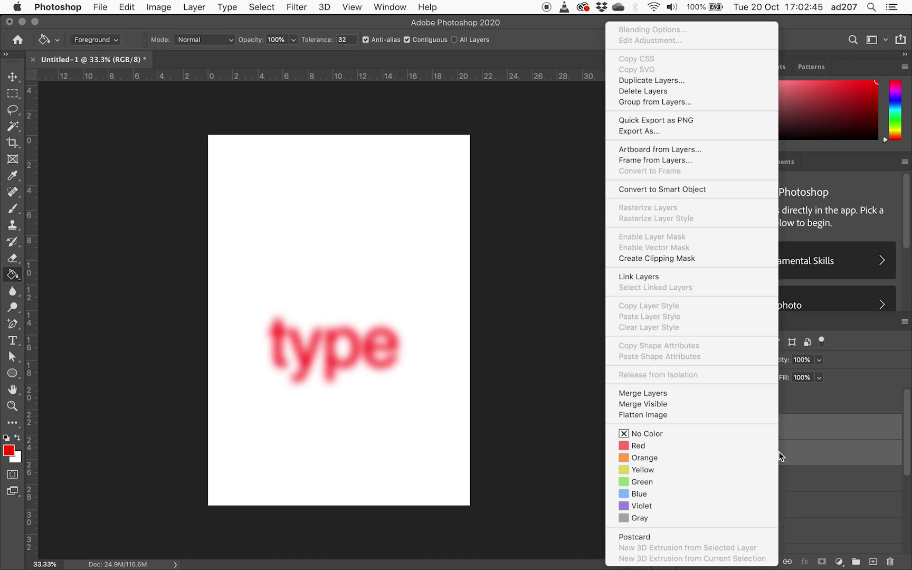
{"action": "left_click", "coordinate": [722, 396]}
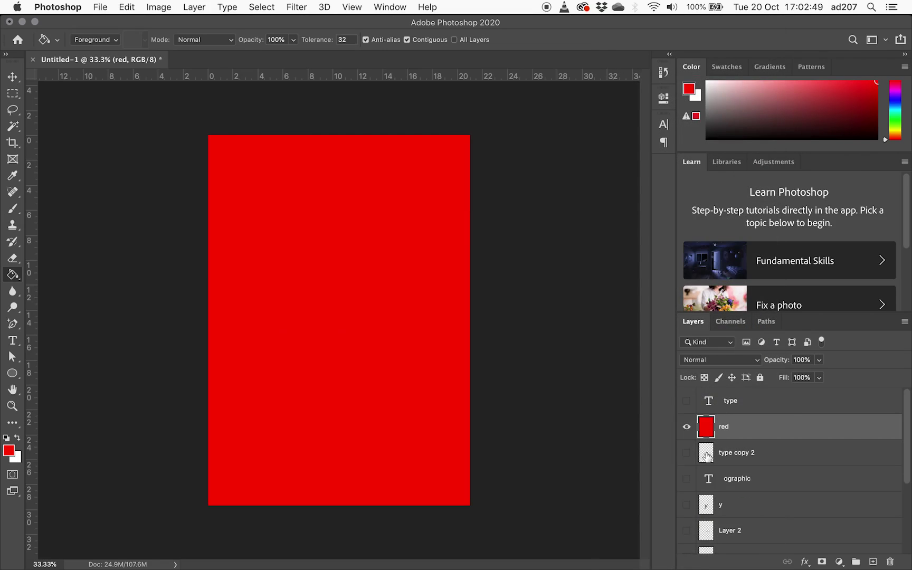
{"action": "key", "text": "super+z"}
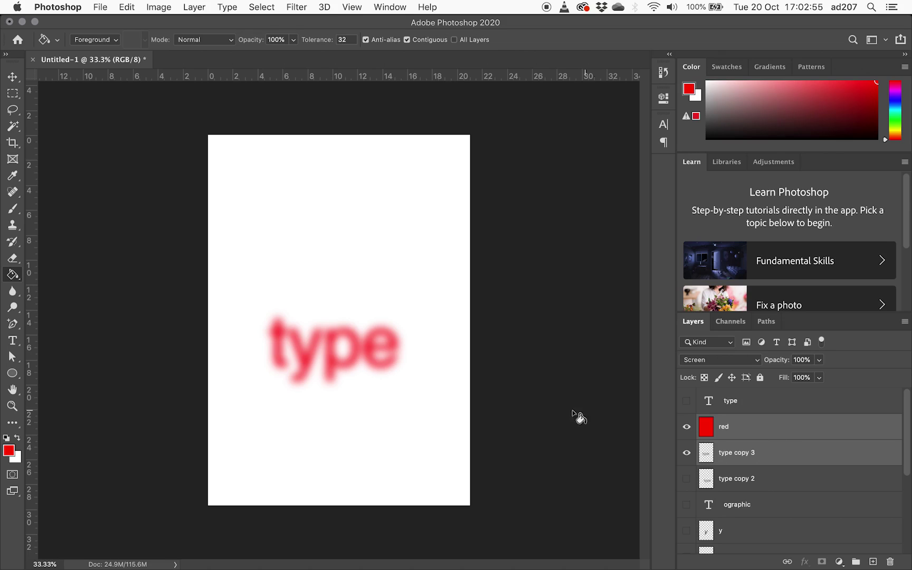
Select the empty area around the blurred "type" on type copy 3 with the Magic Wand, delete it from the "red" layer, and deselect
{"action": "left_click", "coordinate": [14, 129]}
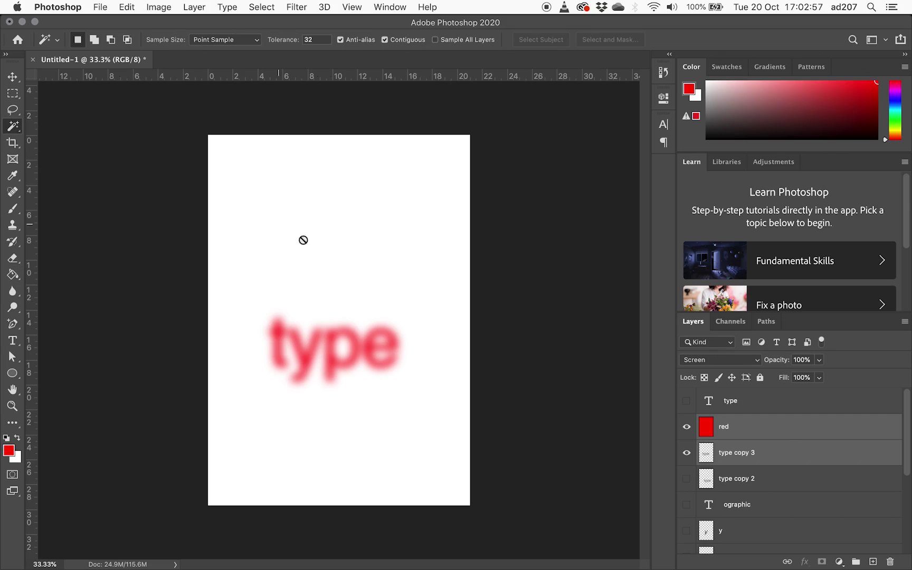
{"action": "left_click", "coordinate": [808, 425]}
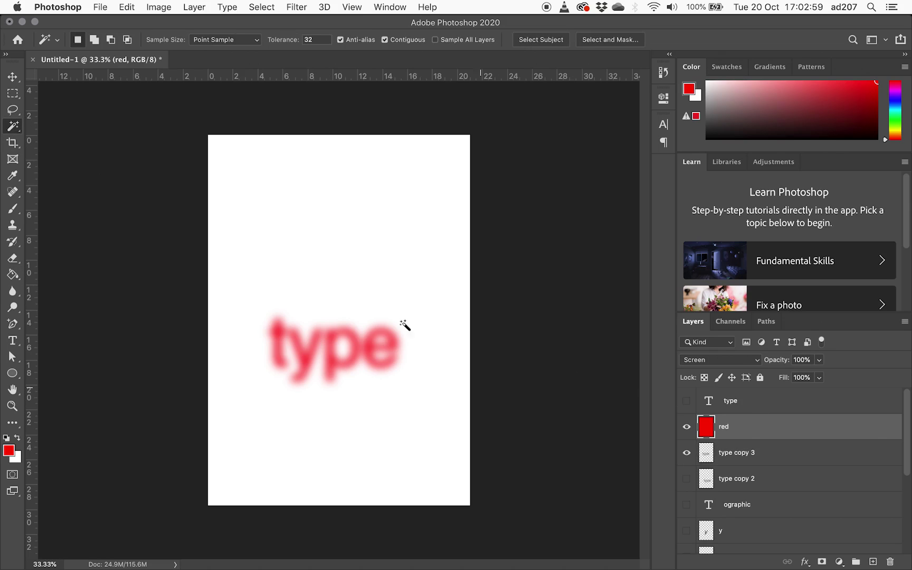
{"action": "left_click", "coordinate": [387, 280]}
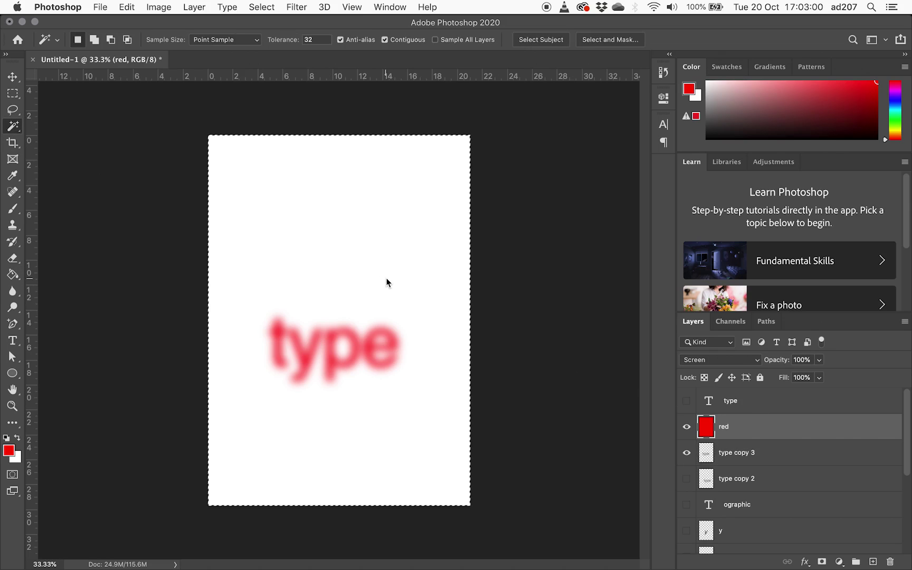
{"action": "double_click", "coordinate": [784, 452]}
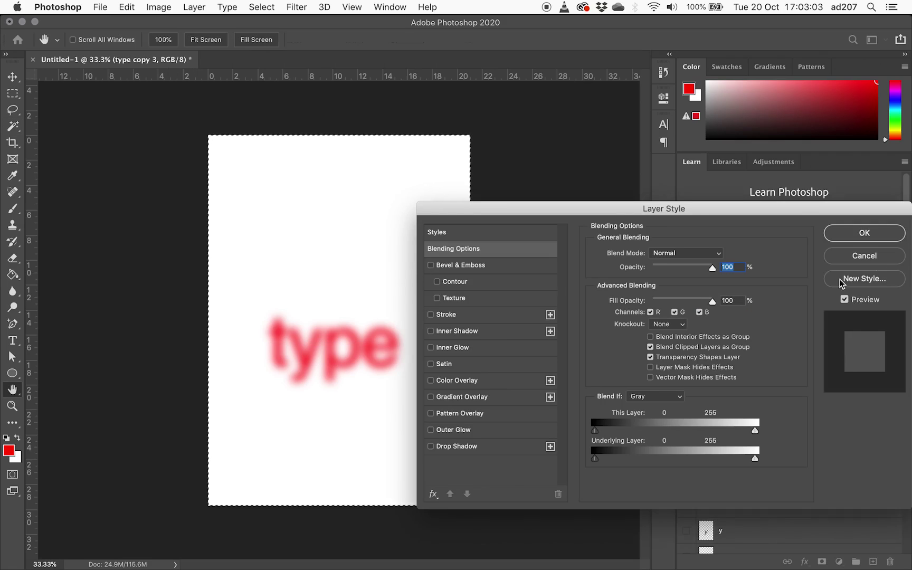
{"action": "left_click", "coordinate": [868, 257]}
{"action": "left_click", "coordinate": [428, 261]}
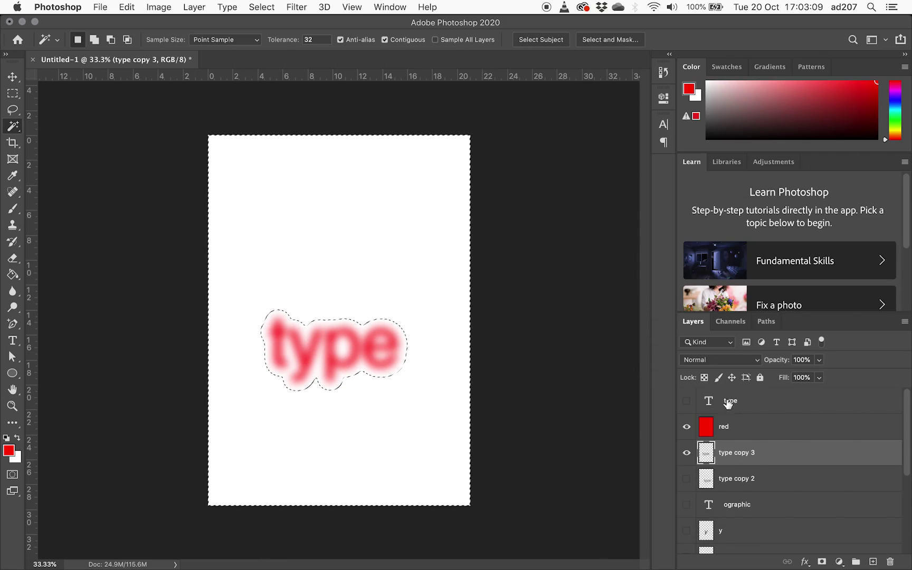
{"action": "left_click", "coordinate": [756, 431]}
{"action": "key", "text": "Delete"}
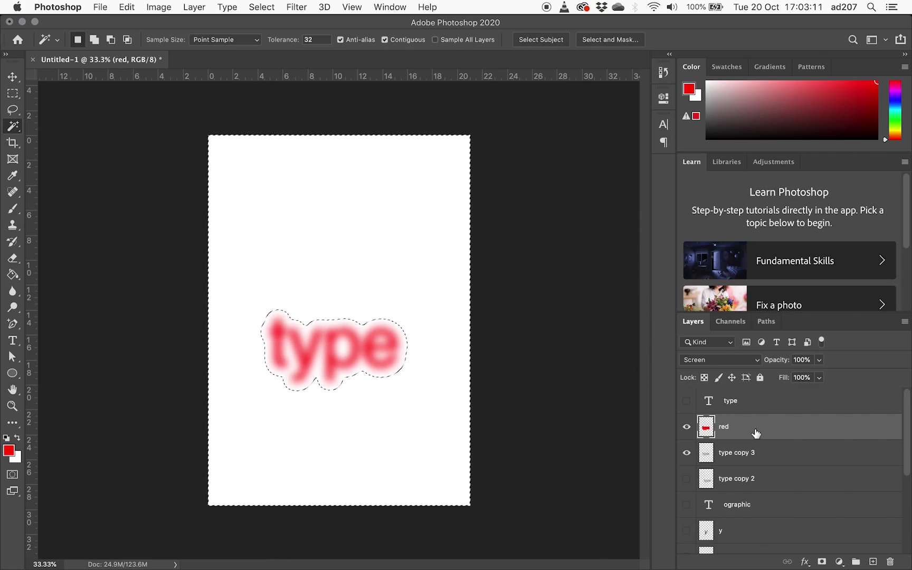
{"action": "key", "text": "super+d"}
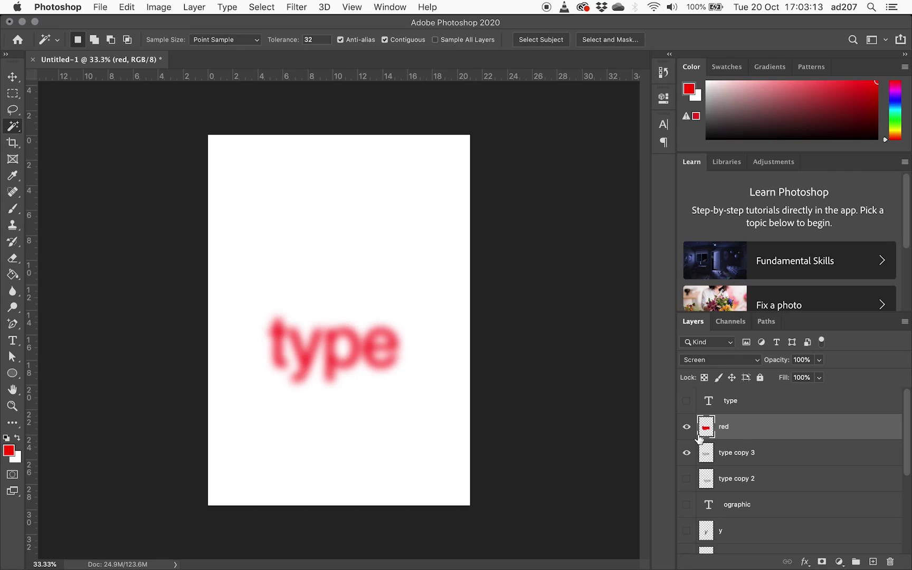
Merge the trimmed "red" layer with type copy 3 into one layer
{"action": "left_click", "coordinate": [737, 455], "text": "shift"}
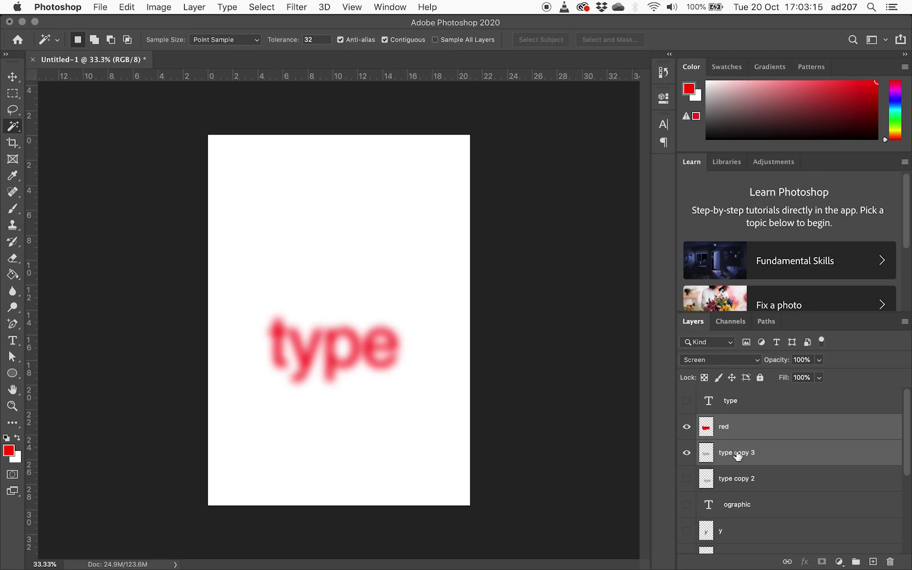
{"action": "right_click", "coordinate": [781, 425]}
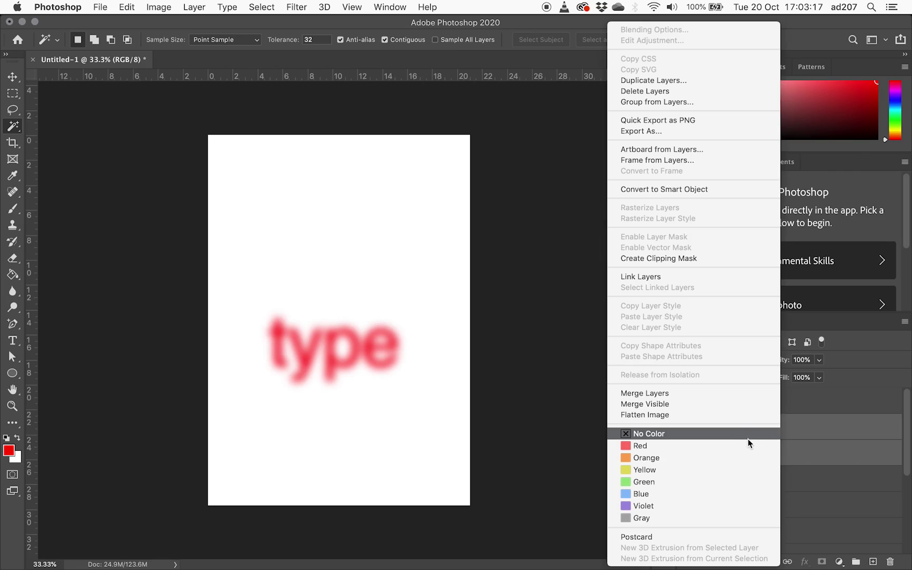
{"action": "left_click", "coordinate": [679, 398]}
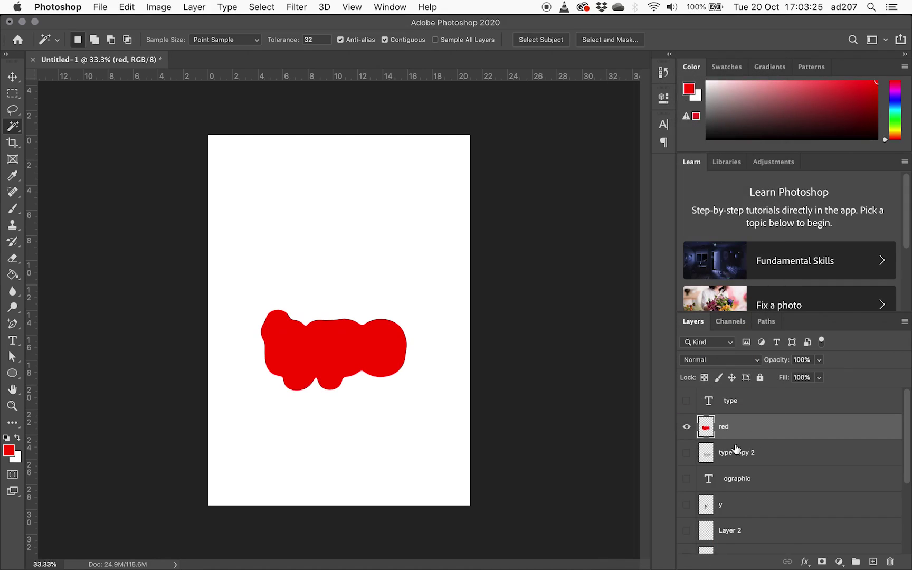
Duplicate the merged "red" layer directly beneath itself, leaving the original visible and the copy hidden
{"action": "left_click", "coordinate": [763, 455]}
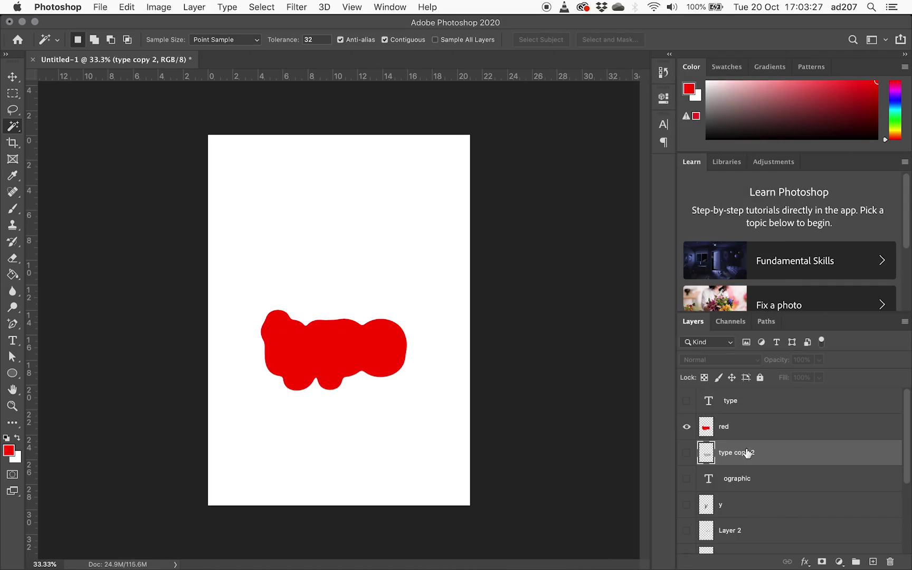
{"action": "left_click", "coordinate": [685, 427]}
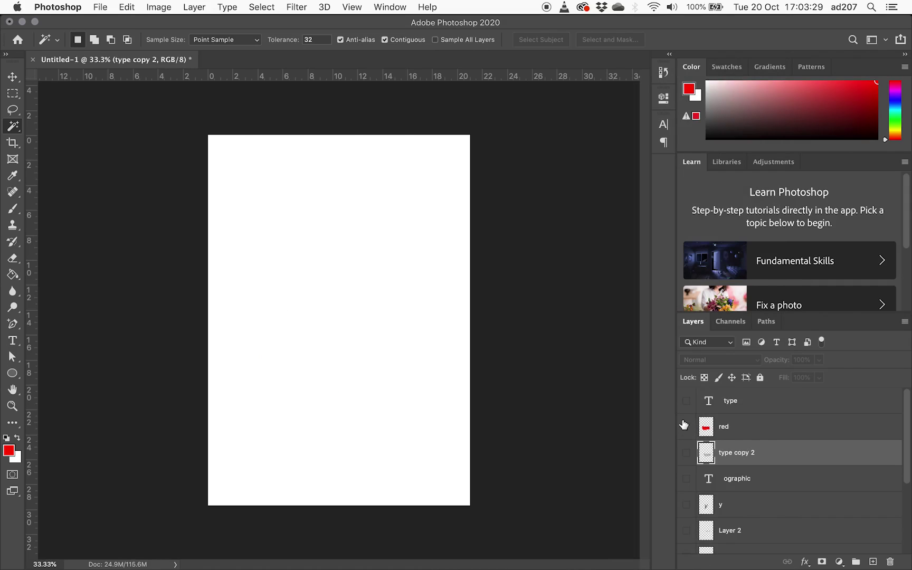
{"action": "left_click", "coordinate": [753, 433]}
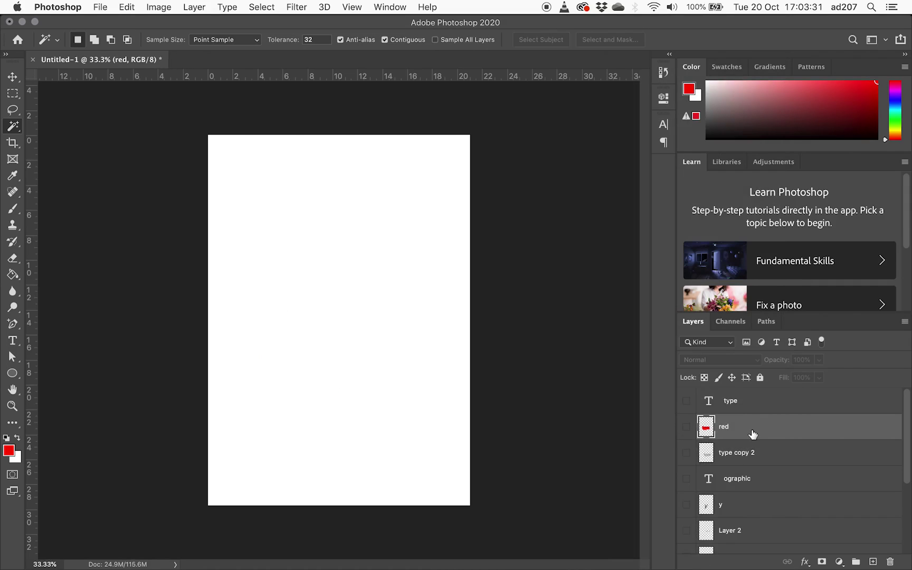
{"action": "left_click_drag", "start_coordinate": [753, 434], "coordinate": [751, 442]}
{"action": "left_click", "coordinate": [687, 427]}
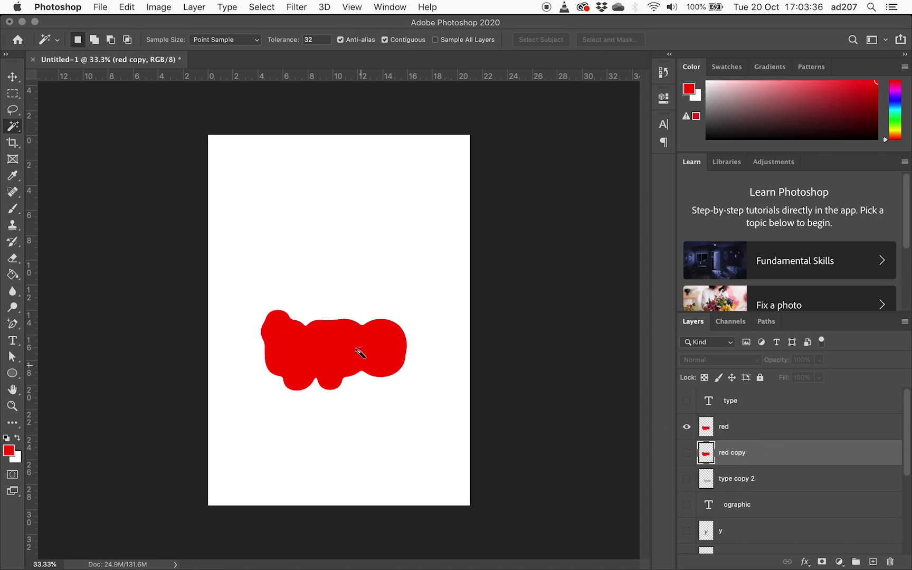
Fill the shape on the "red" layer with blue (0000ff) using the Paint Bucket
{"action": "left_click", "coordinate": [12, 274]}
{"action": "left_click", "coordinate": [9, 451]}
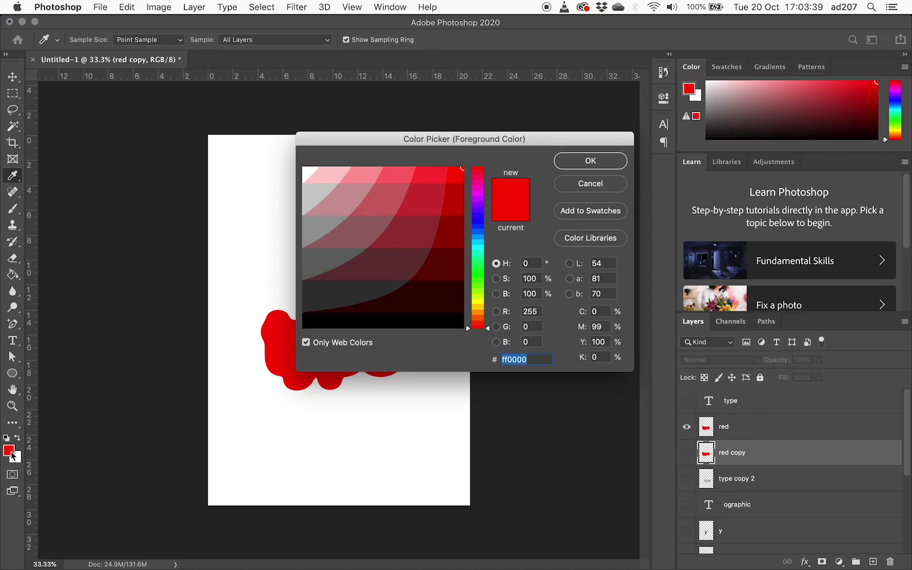
{"action": "left_click", "coordinate": [479, 225]}
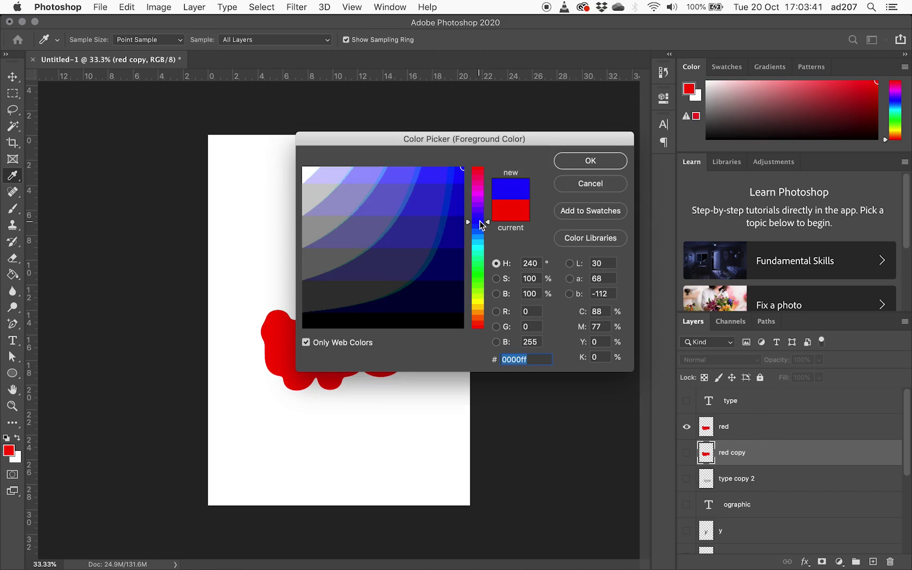
{"action": "left_click", "coordinate": [586, 166]}
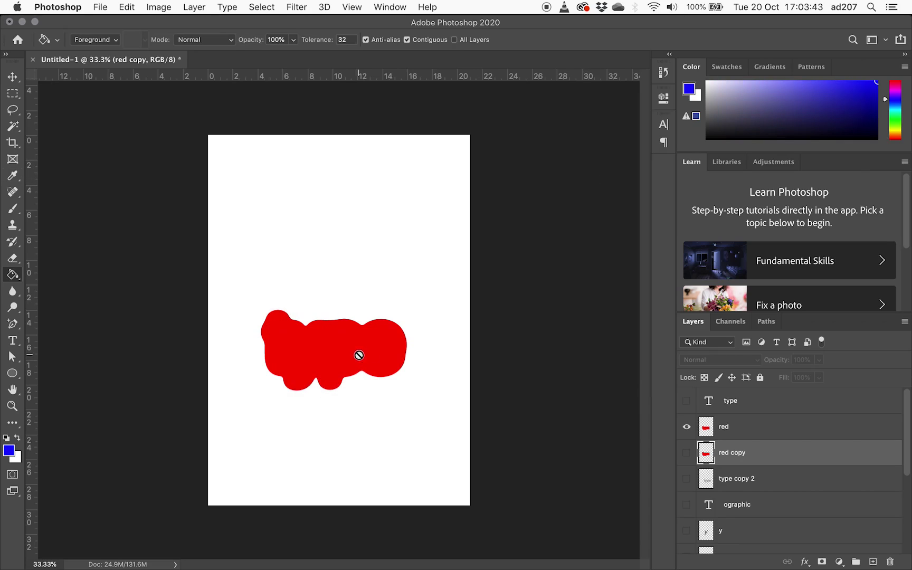
{"action": "left_click", "coordinate": [746, 426]}
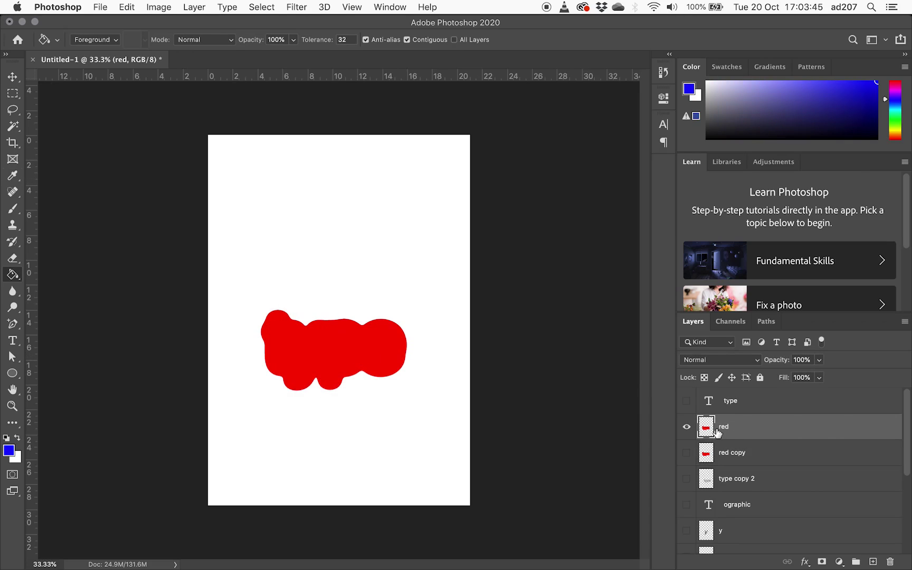
{"action": "left_click", "coordinate": [312, 344]}
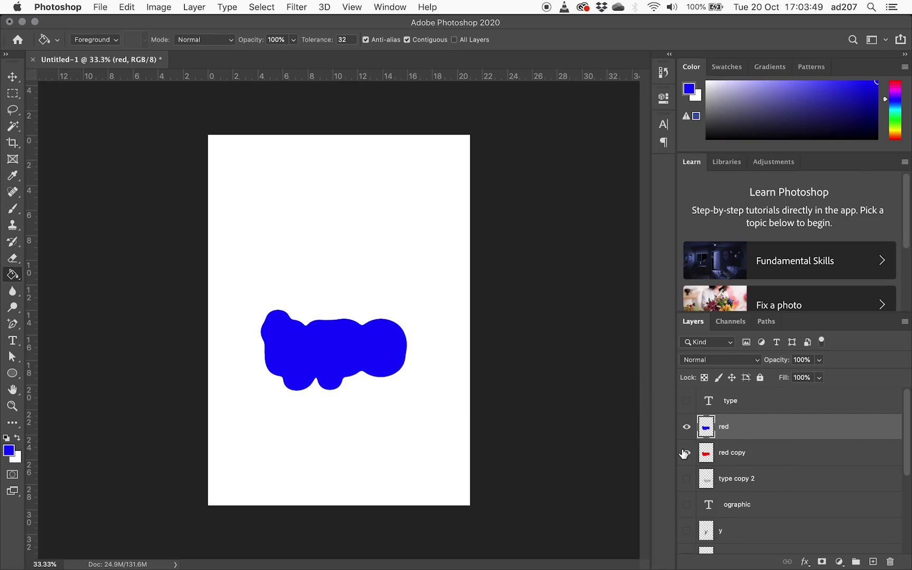
Offset the blue shape slightly to the right of the red one and set its blend mode to Screen
{"action": "left_click", "coordinate": [12, 77]}
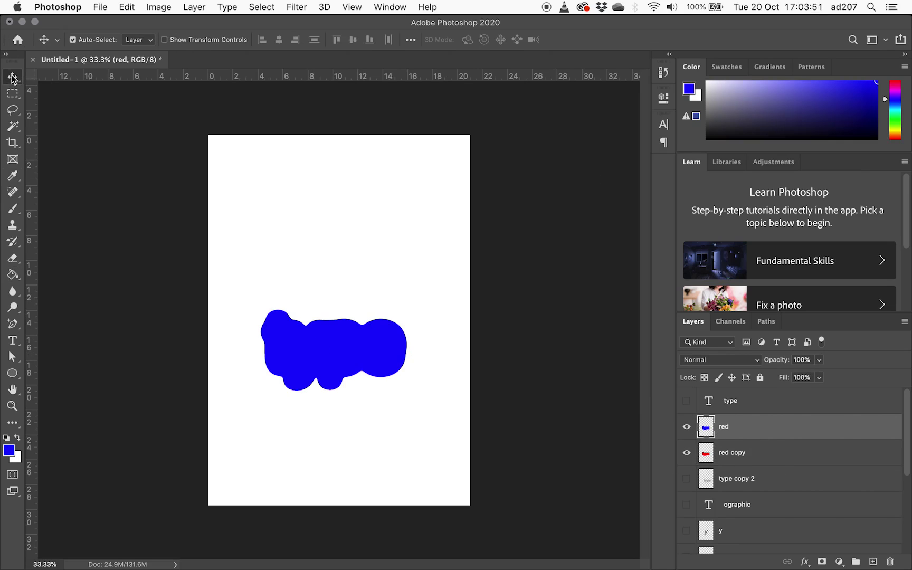
{"action": "left_click_drag", "start_coordinate": [290, 347], "coordinate": [298, 349]}
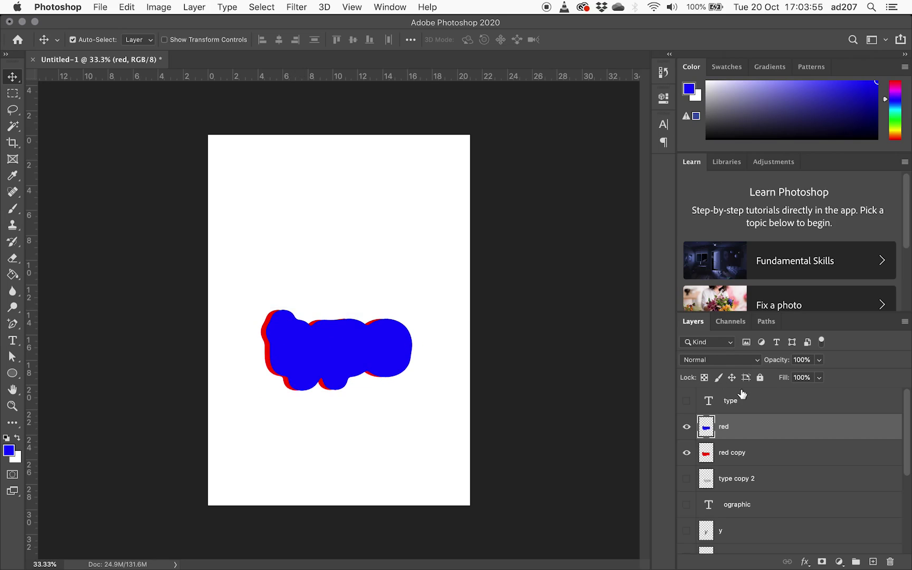
{"action": "left_click", "coordinate": [750, 361]}
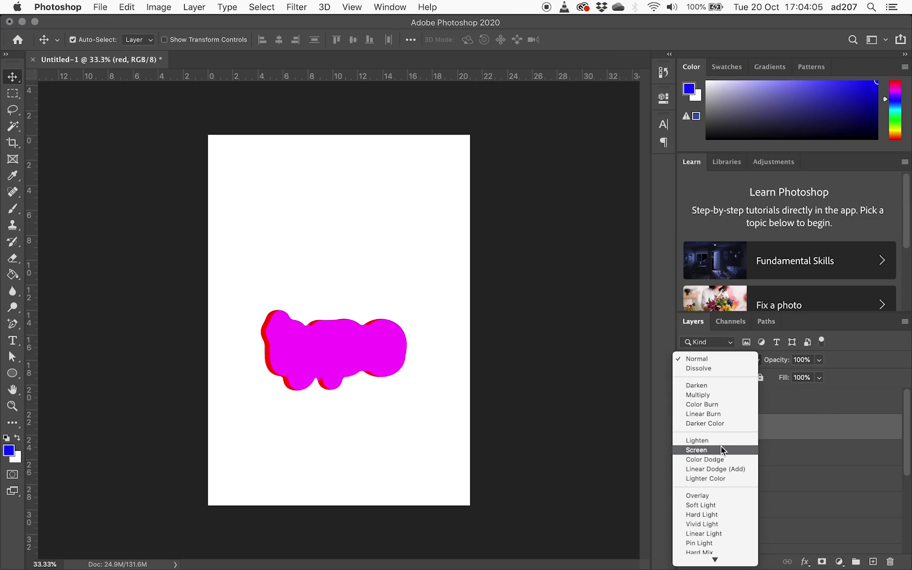
{"action": "left_click", "coordinate": [721, 450]}
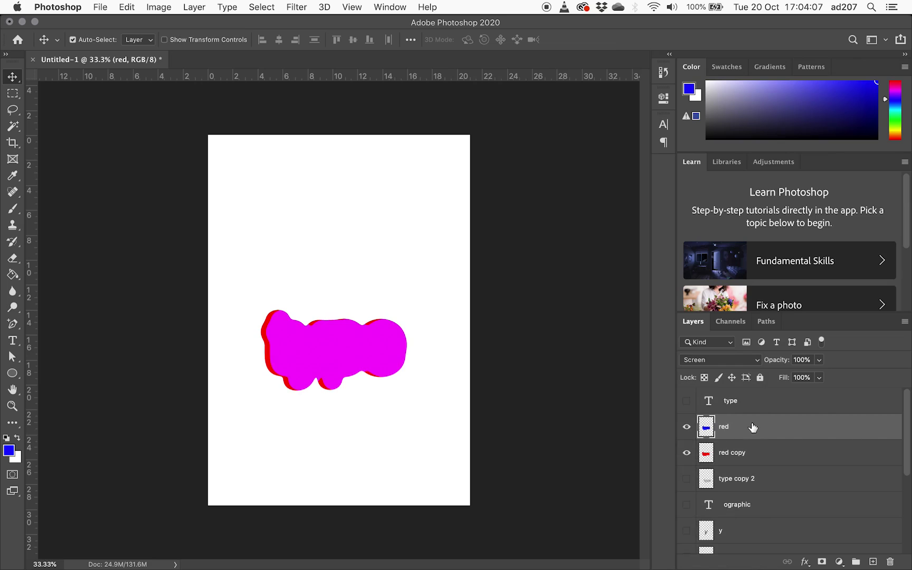
Duplicate the blue "red" layer above itself and fill the copy's shape with bright green
{"action": "left_click_drag", "start_coordinate": [758, 427], "coordinate": [760, 414]}
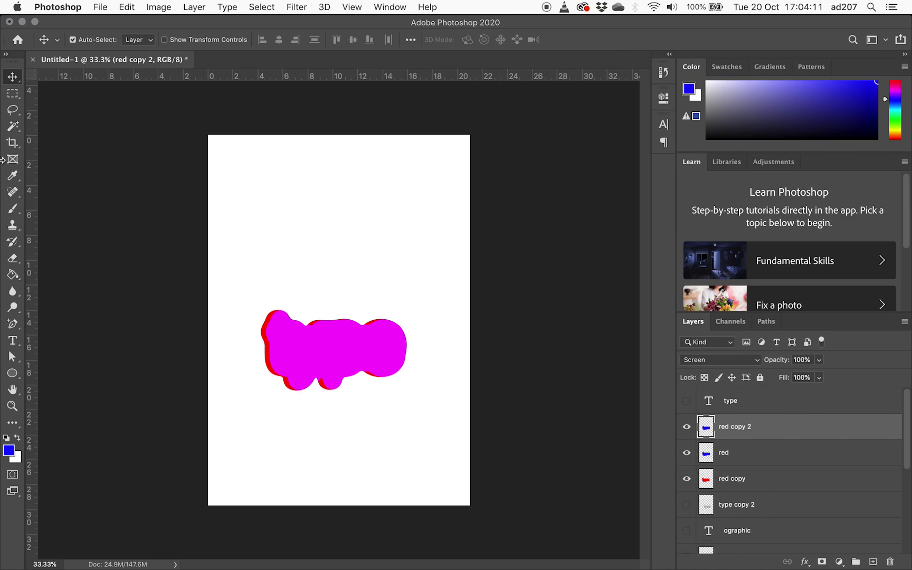
{"action": "left_click", "coordinate": [9, 450]}
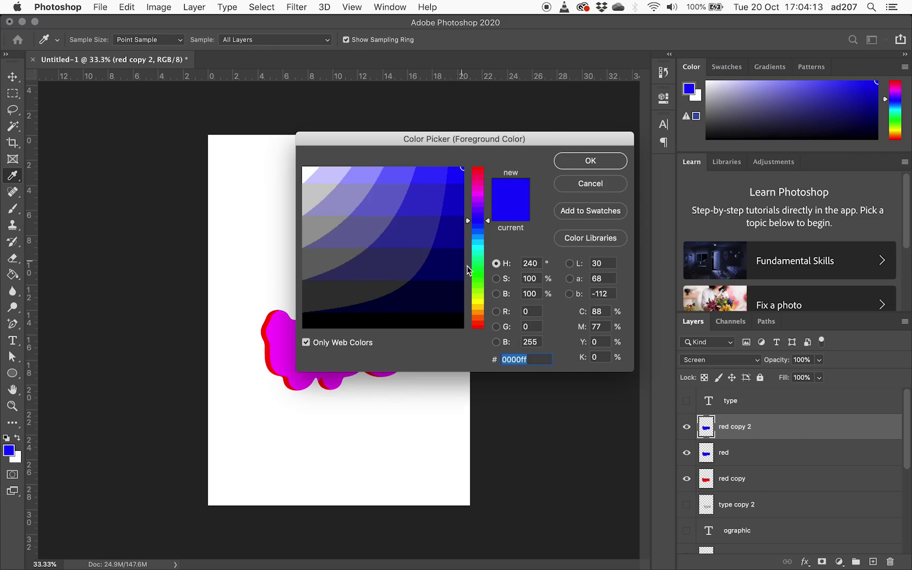
{"action": "left_click", "coordinate": [480, 277]}
{"action": "left_click", "coordinate": [591, 165]}
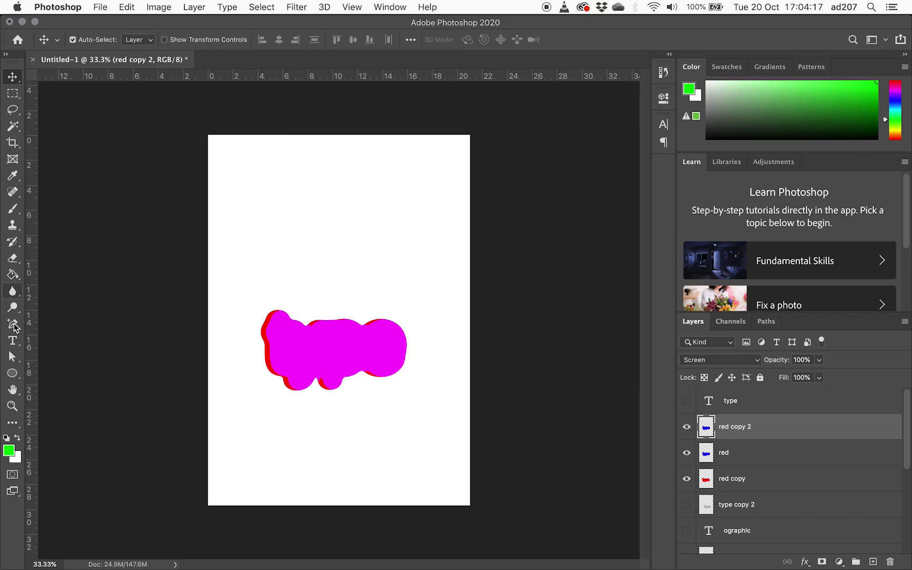
{"action": "left_click", "coordinate": [13, 278]}
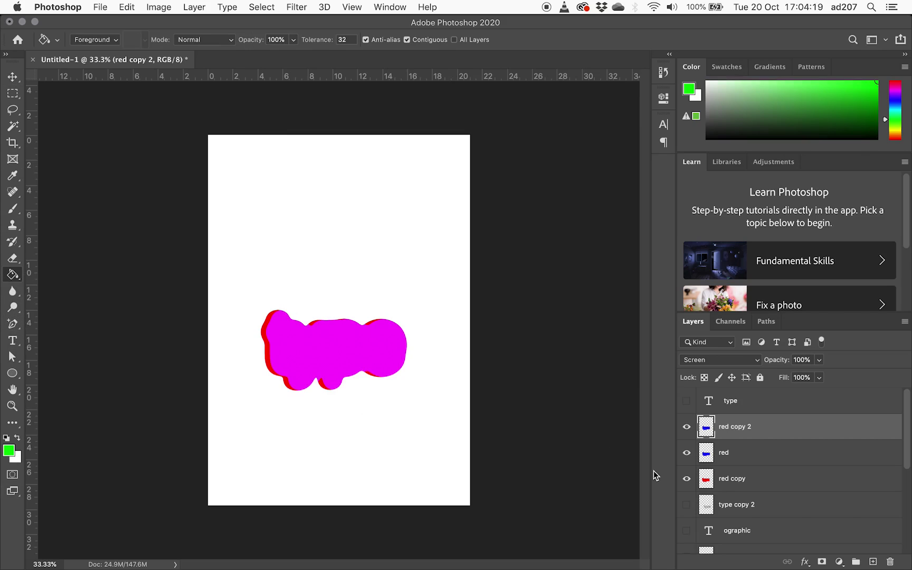
{"action": "left_click", "coordinate": [317, 346]}
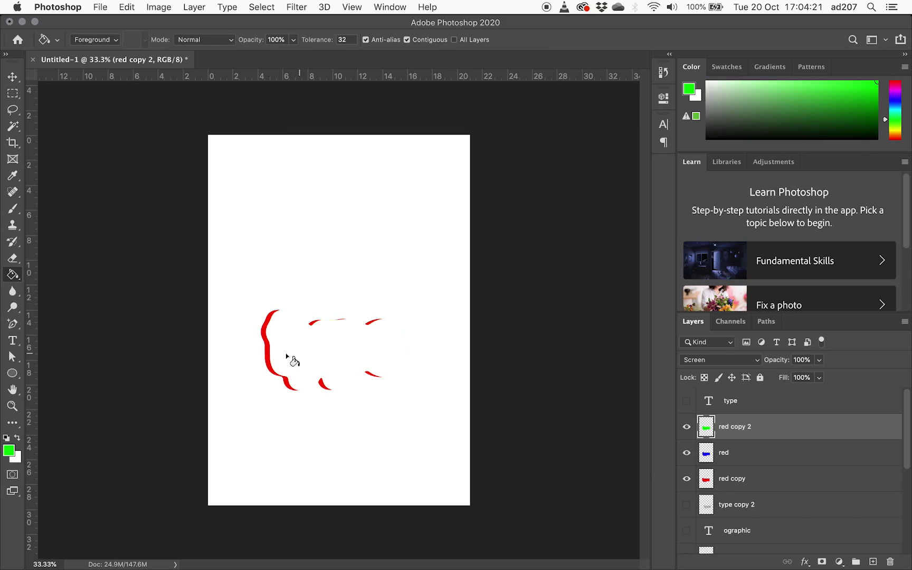
Offset the green shape slightly to the right of the blue one and set its blend mode to Exclusion
{"action": "left_click", "coordinate": [12, 77]}
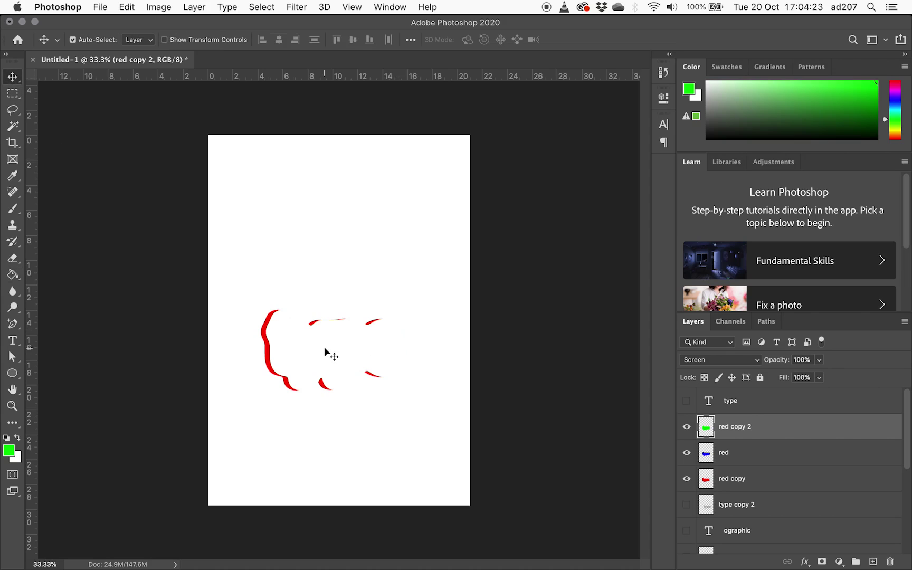
{"action": "left_click_drag", "start_coordinate": [335, 352], "coordinate": [344, 350]}
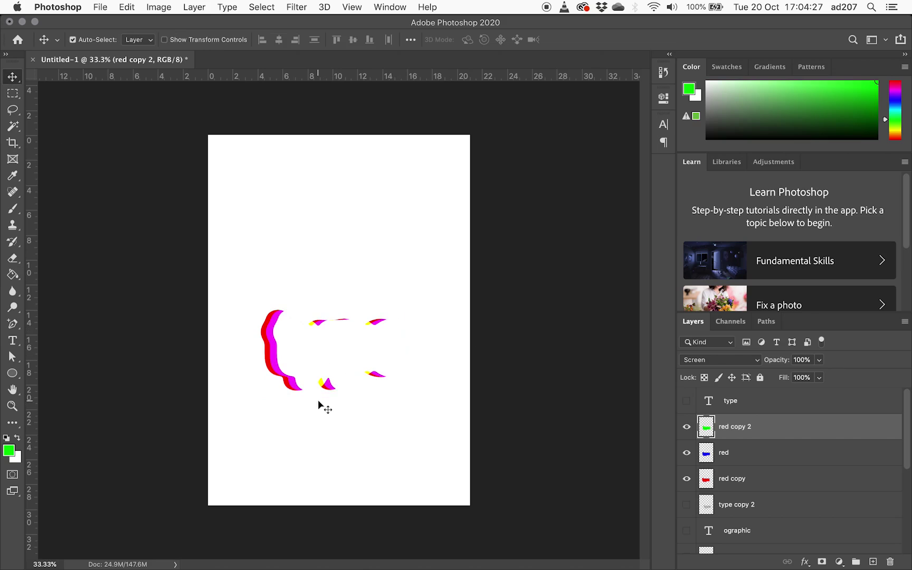
{"action": "left_click", "coordinate": [743, 360]}
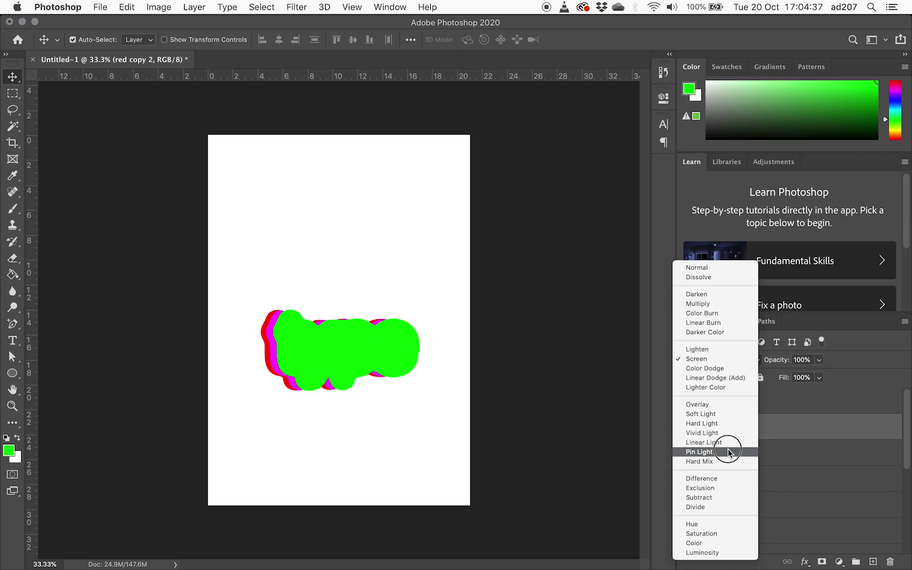
{"action": "key", "text": "Escape"}
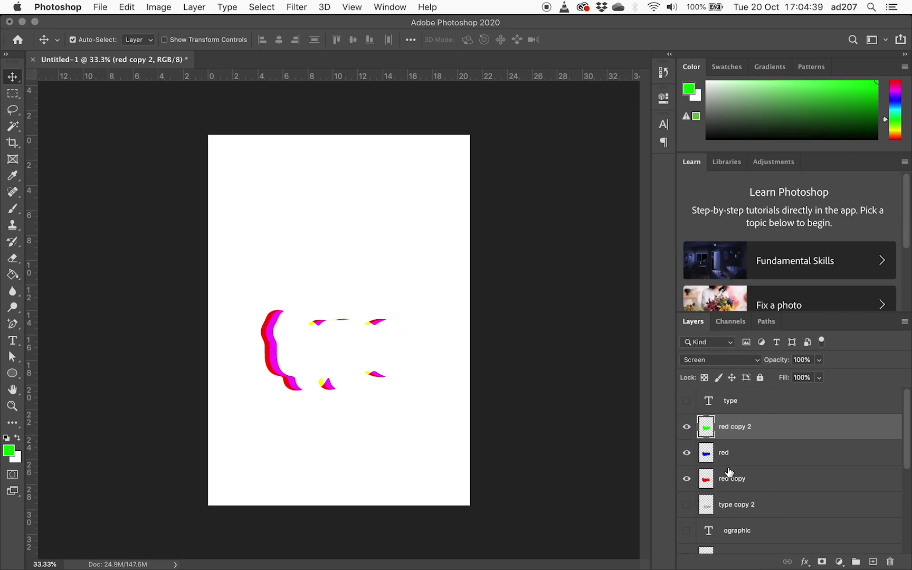
{"action": "left_click", "coordinate": [727, 452]}
{"action": "left_click", "coordinate": [749, 402]}
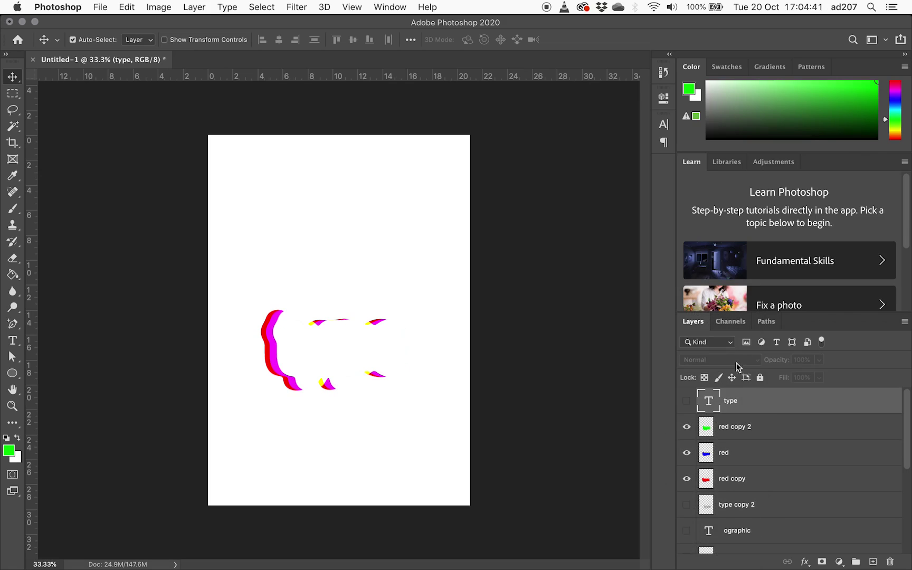
{"action": "left_click", "coordinate": [725, 427]}
{"action": "left_click", "coordinate": [730, 363]}
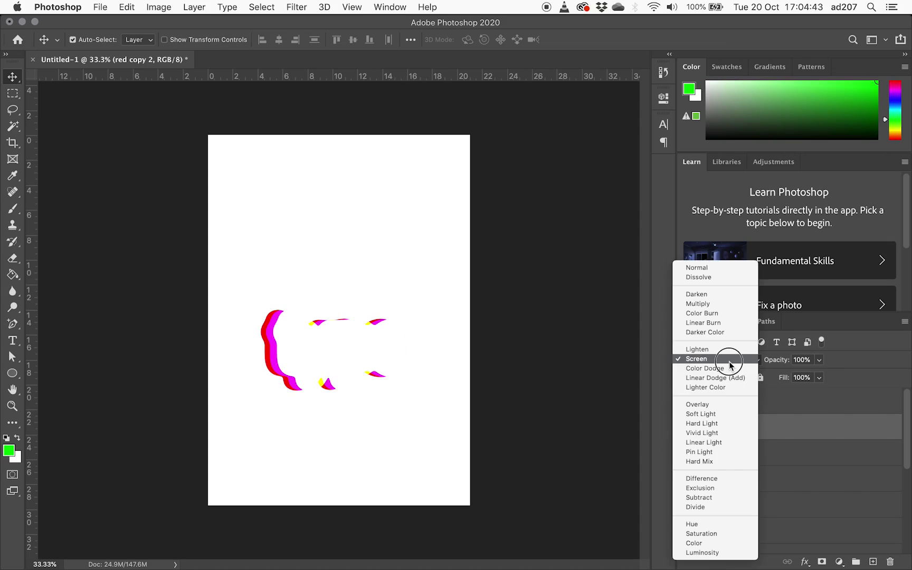
{"action": "left_click", "coordinate": [714, 489]}
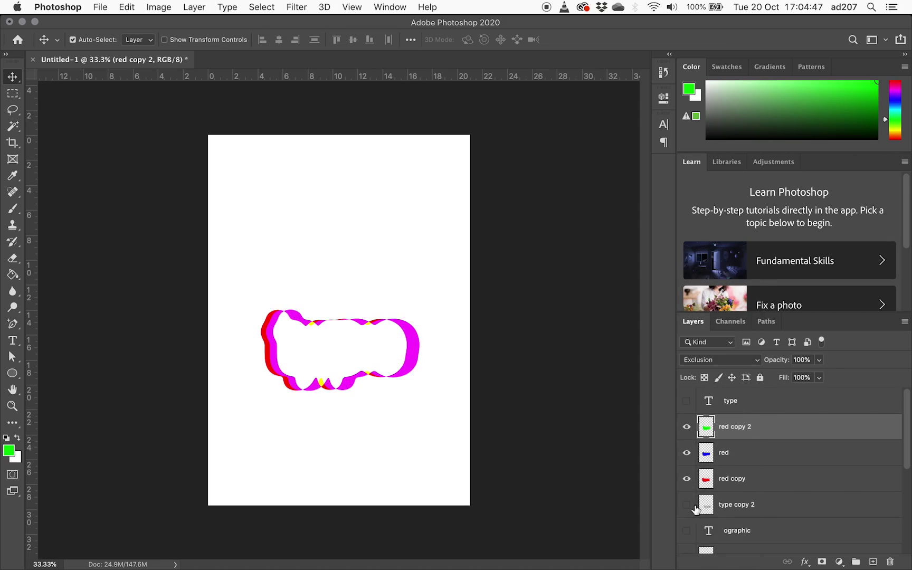
Merge the red, blue and green shape layers into one layer
{"action": "left_click", "coordinate": [760, 478], "text": "shift"}
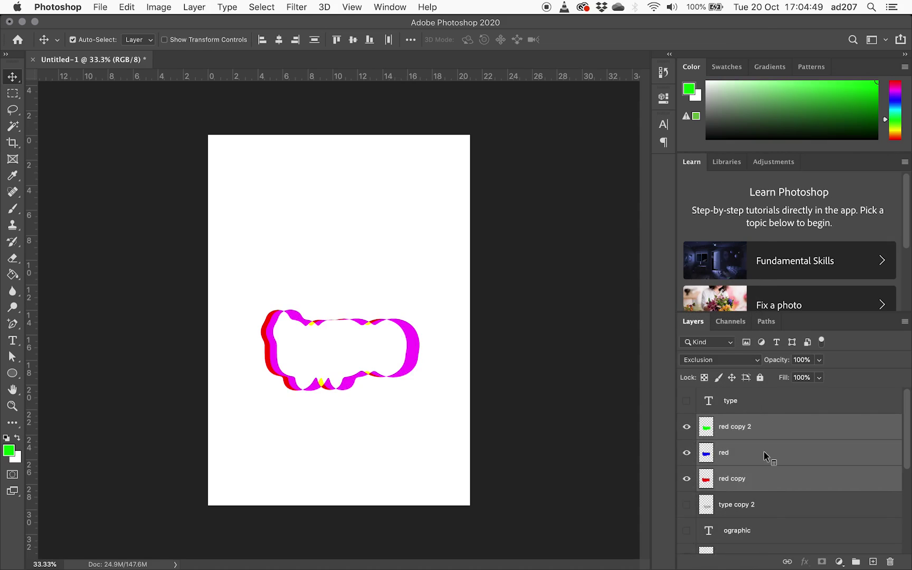
{"action": "right_click", "coordinate": [764, 451]}
{"action": "left_click", "coordinate": [680, 393]}
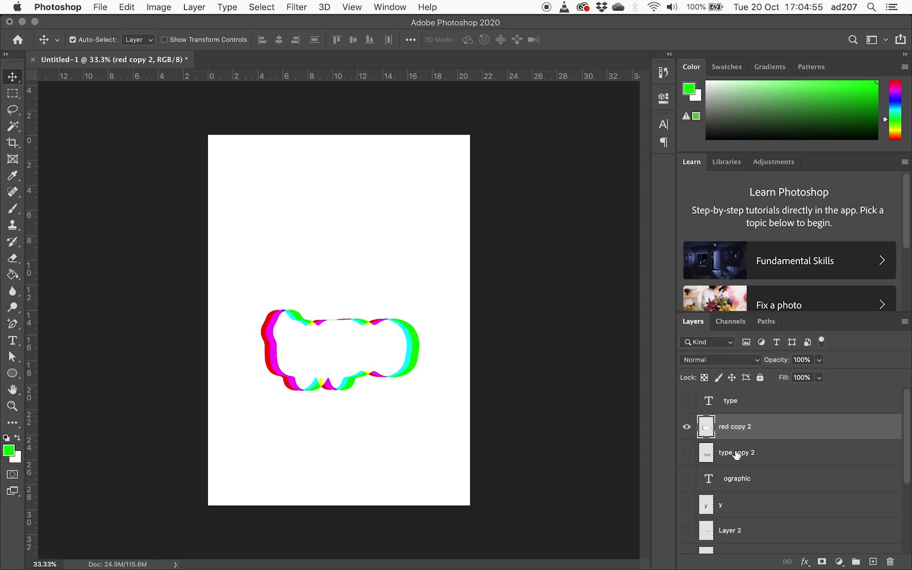
Show type copy 2, place it above the merged layer, and move the blurred "type" inside the coloured outline
{"action": "left_click", "coordinate": [687, 454]}
{"action": "left_click_drag", "start_coordinate": [770, 460], "coordinate": [771, 419]}
{"action": "left_click_drag", "start_coordinate": [372, 363], "coordinate": [363, 342]}
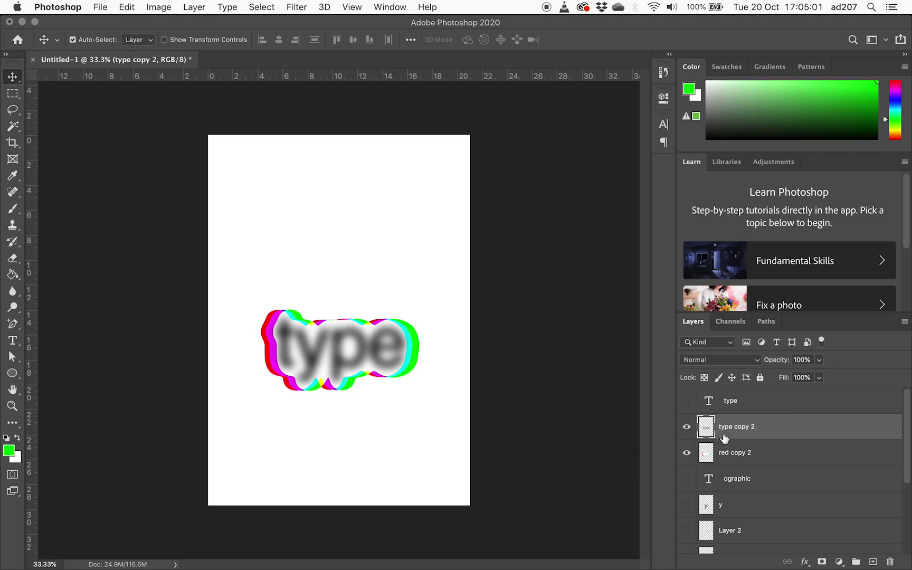
Hide type copy 2 and start a Square-type Wave distortion on red copy 2 with a maximum wavelength of 645
{"action": "left_click", "coordinate": [756, 454]}
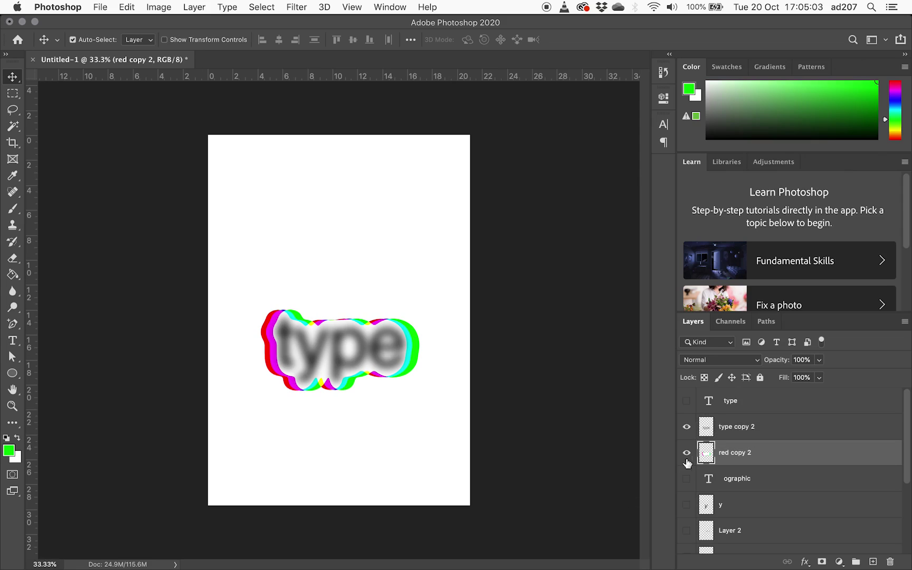
{"action": "left_click", "coordinate": [686, 427]}
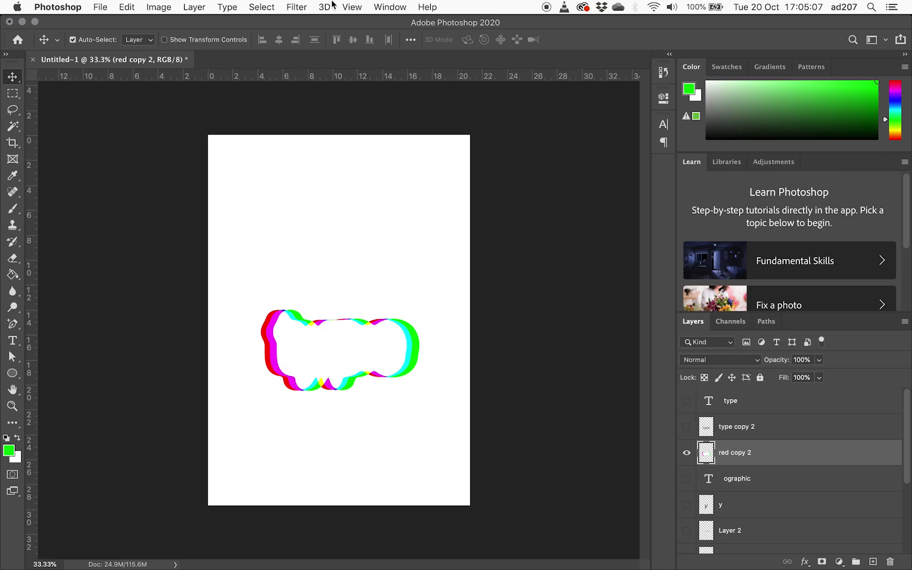
{"action": "left_click", "coordinate": [294, 7]}
{"action": "mouse_move", "coordinate": [322, 185]}
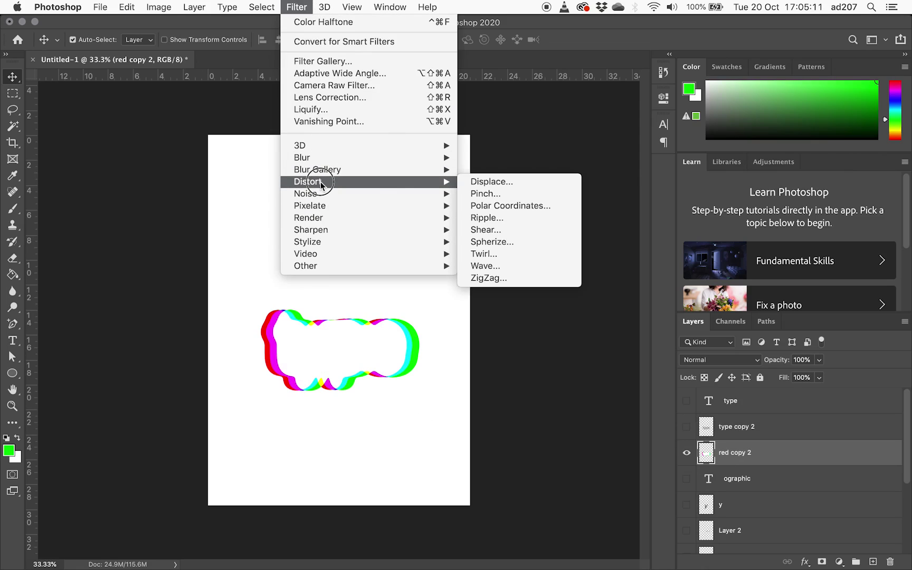
{"action": "left_click", "coordinate": [515, 265]}
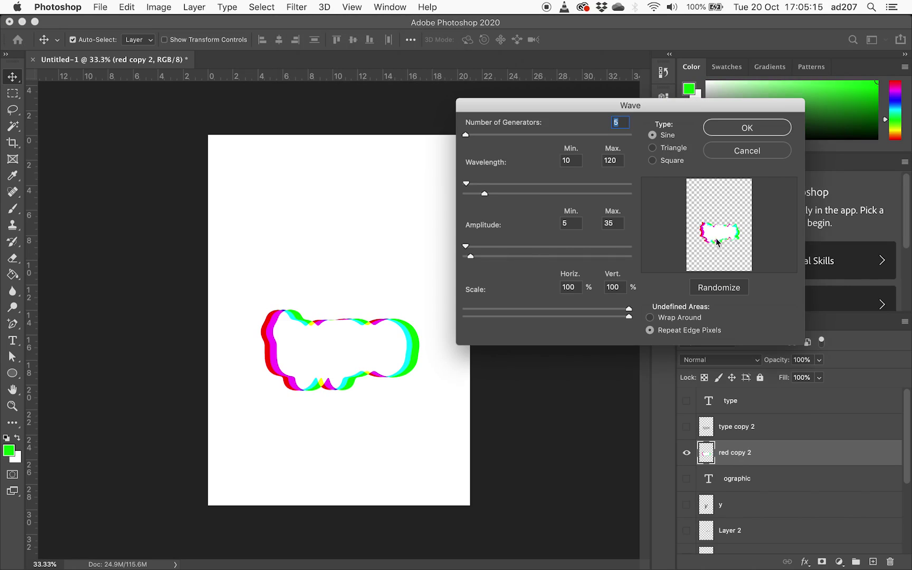
{"action": "left_click", "coordinate": [666, 163]}
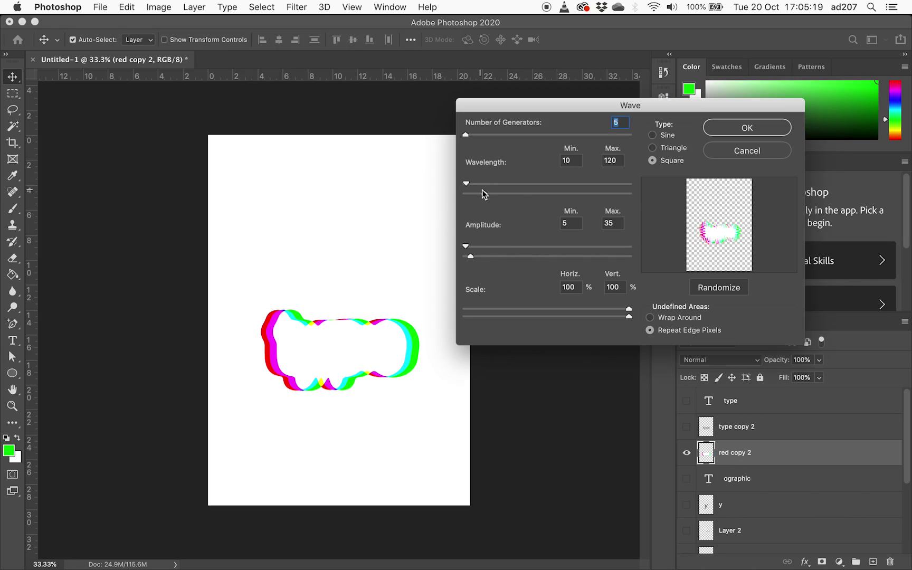
{"action": "left_click_drag", "start_coordinate": [482, 194], "coordinate": [570, 195]}
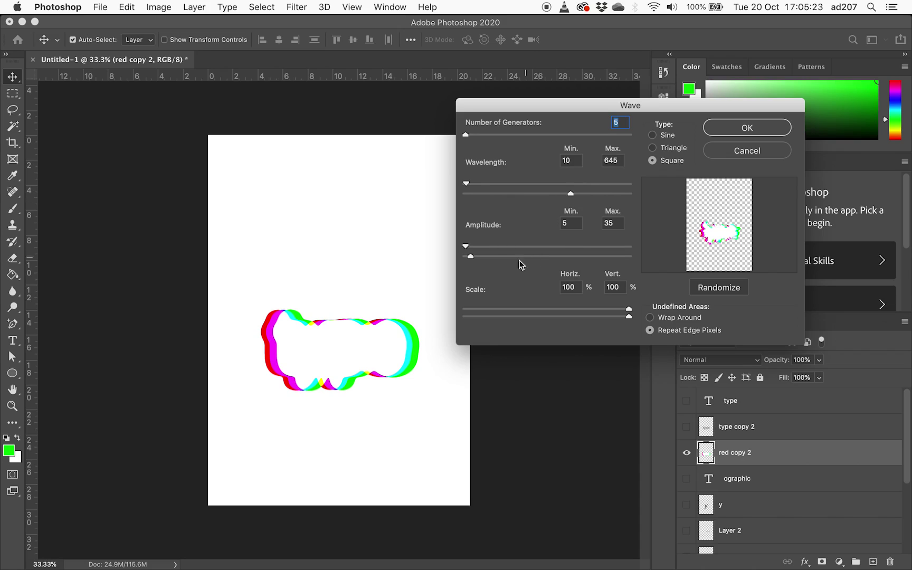
Set the Wave amplitude to 16–141, minimum wavelength to 32 and generators to 2, keep both scales at 100%, and apply the filter
{"action": "left_click_drag", "start_coordinate": [569, 309], "coordinate": [536, 310]}
{"action": "mouse_move", "coordinate": [628, 316]}
{"action": "left_mouse_down"}
{"action": "mouse_move", "coordinate": [608, 316]}
{"action": "mouse_move", "coordinate": [629, 315]}
{"action": "left_mouse_up"}
{"action": "left_click", "coordinate": [627, 309]}
{"action": "mouse_move", "coordinate": [478, 257]}
{"action": "left_mouse_down"}
{"action": "mouse_move", "coordinate": [511, 258]}
{"action": "mouse_move", "coordinate": [476, 265]}
{"action": "mouse_move", "coordinate": [484, 248]}
{"action": "mouse_move", "coordinate": [467, 250]}
{"action": "left_mouse_up"}
{"action": "mouse_move", "coordinate": [466, 134]}
{"action": "left_mouse_down"}
{"action": "mouse_move", "coordinate": [481, 136]}
{"action": "mouse_move", "coordinate": [464, 139]}
{"action": "left_mouse_up"}
{"action": "left_click_drag", "start_coordinate": [466, 185], "coordinate": [470, 184]}
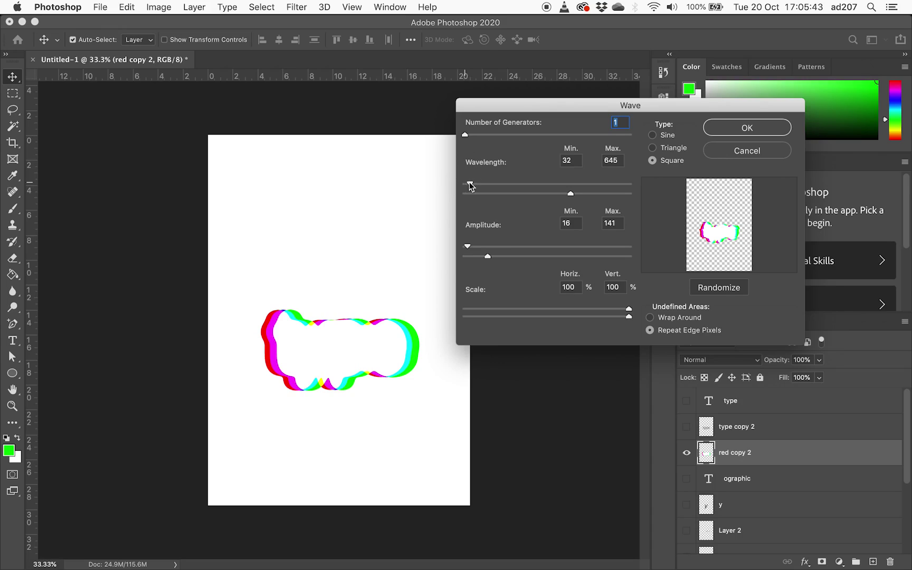
{"action": "left_click", "coordinate": [622, 125]}
{"action": "type", "text": "2"}
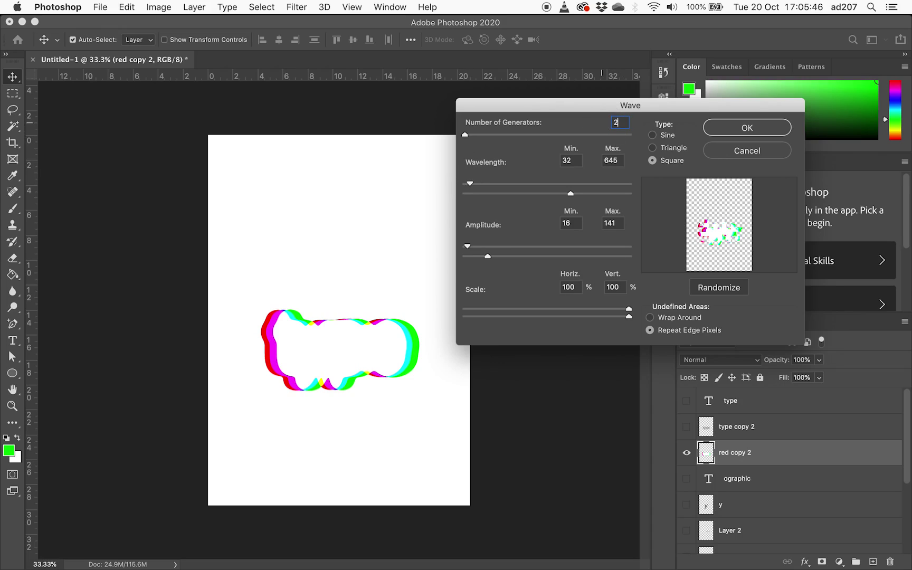
{"action": "left_click", "coordinate": [735, 130]}
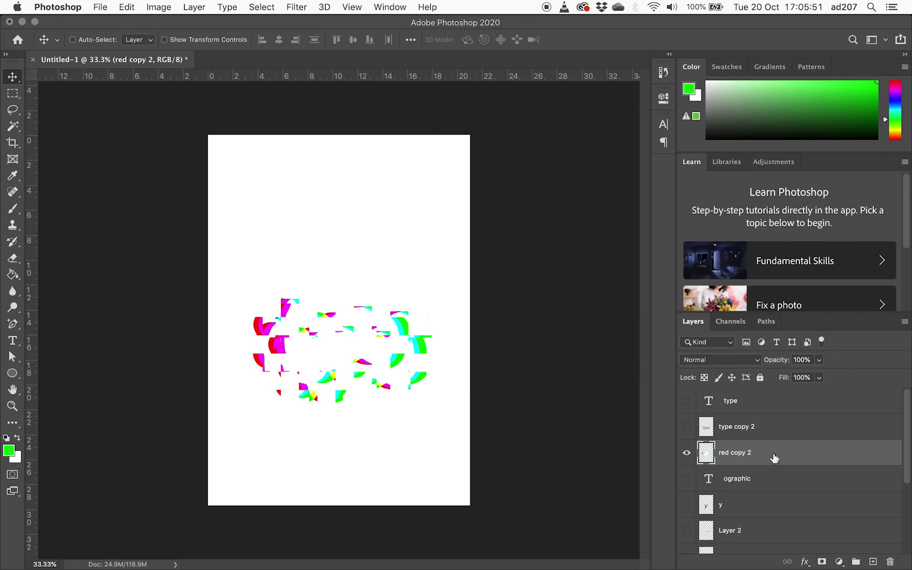
Duplicate the red copy 2 layer and select its entire distorted shape by inverting a Magic Wand selection of the surrounding empty area
{"action": "left_click_drag", "start_coordinate": [776, 458], "coordinate": [778, 437]}
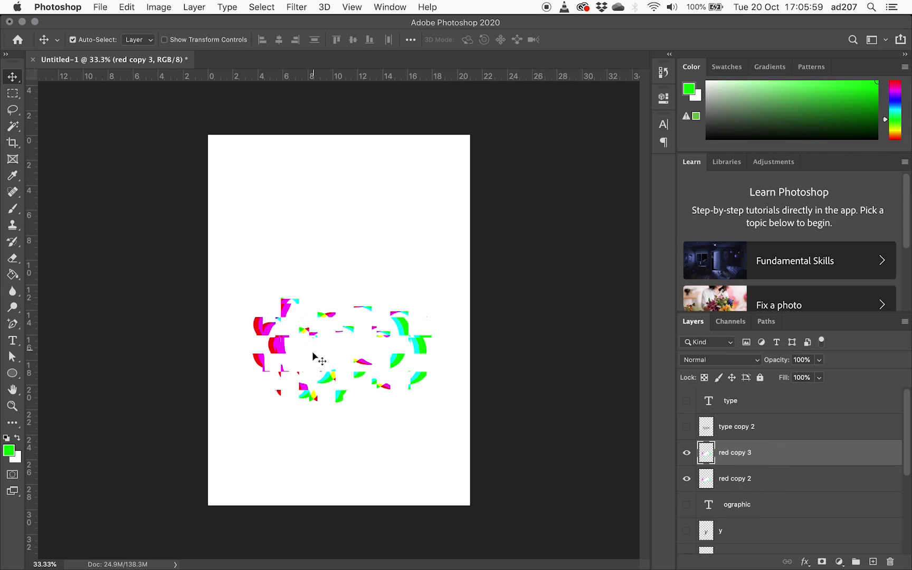
{"action": "left_click", "coordinate": [13, 126]}
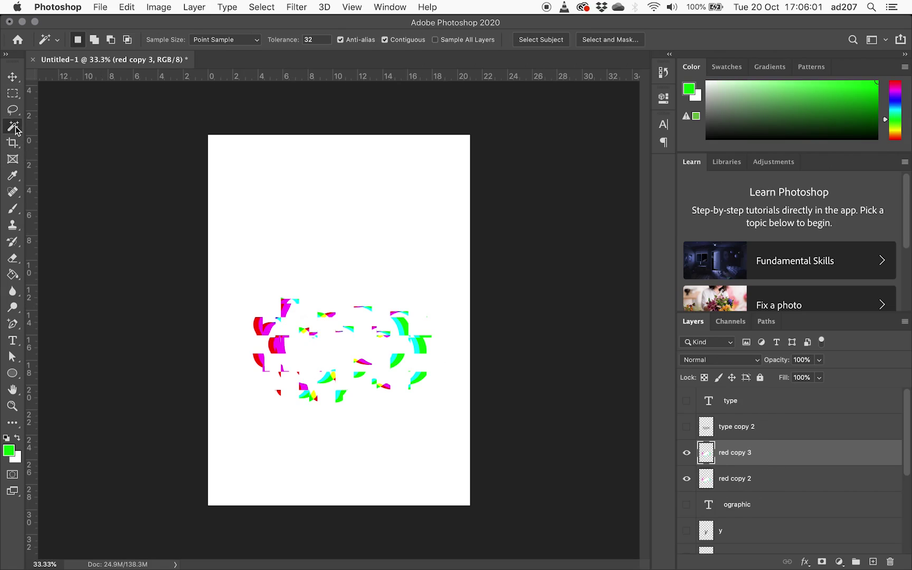
{"action": "left_click", "coordinate": [367, 449]}
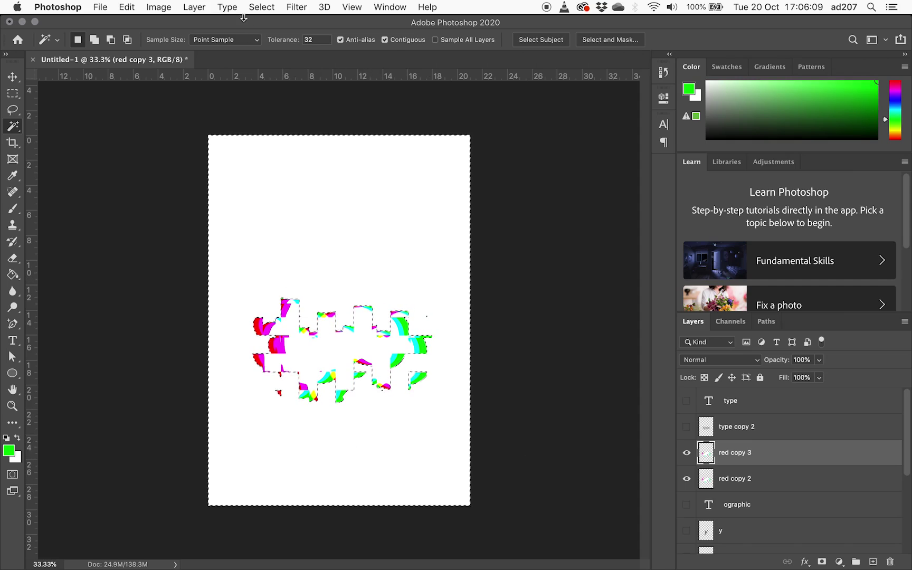
{"action": "left_click", "coordinate": [262, 7]}
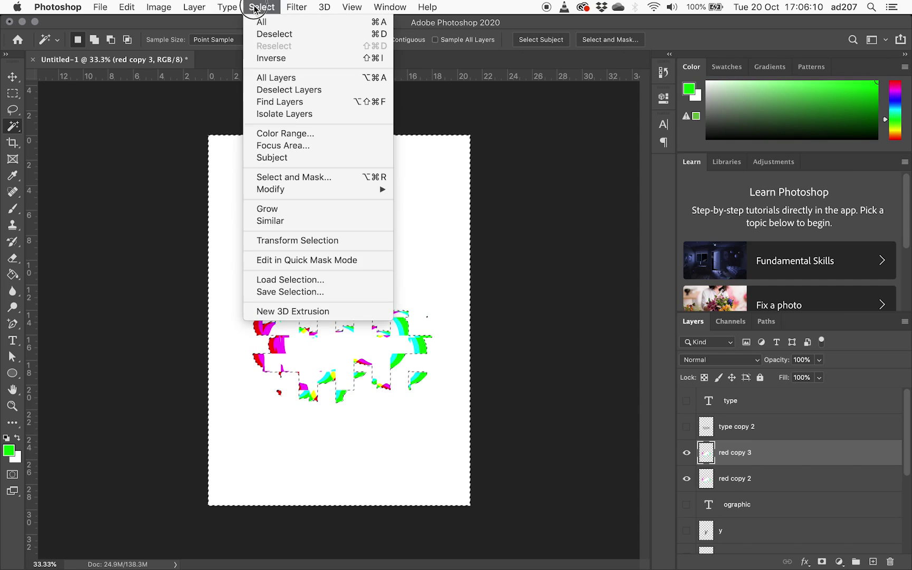
{"action": "left_click", "coordinate": [280, 59]}
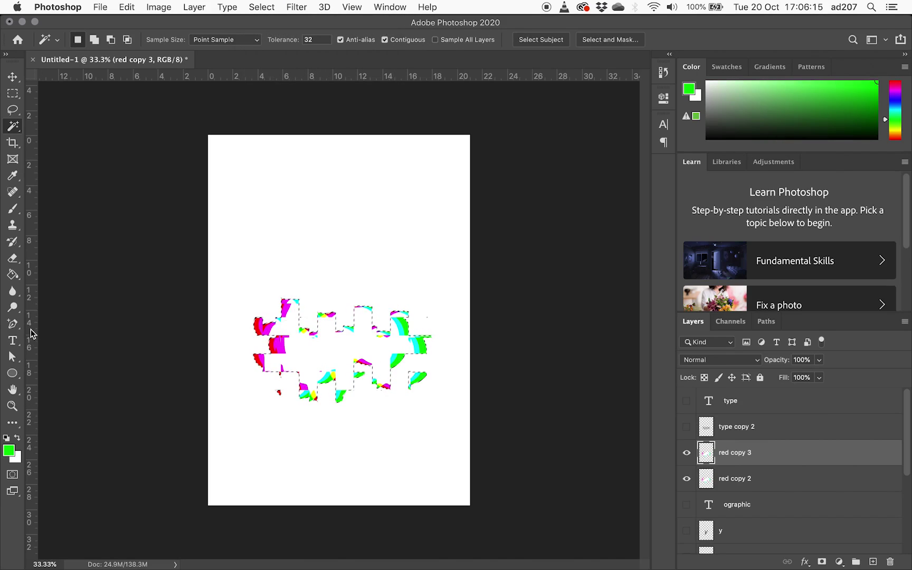
Fill the selected shape on red copy 3 with black, using Normal blending at 100% opacity, and clear the selection
{"action": "left_click", "coordinate": [12, 275]}
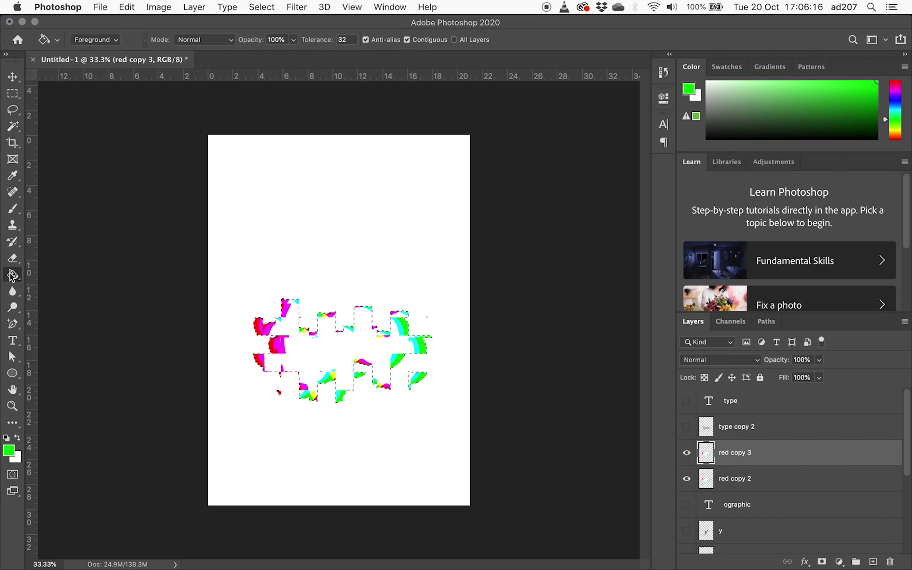
{"action": "left_click", "coordinate": [7, 439]}
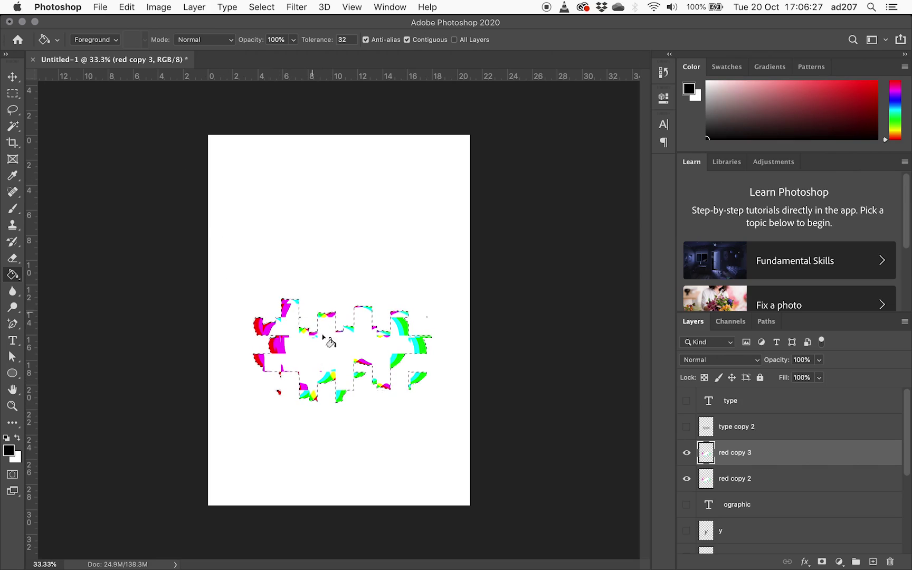
{"action": "left_click", "coordinate": [127, 7]}
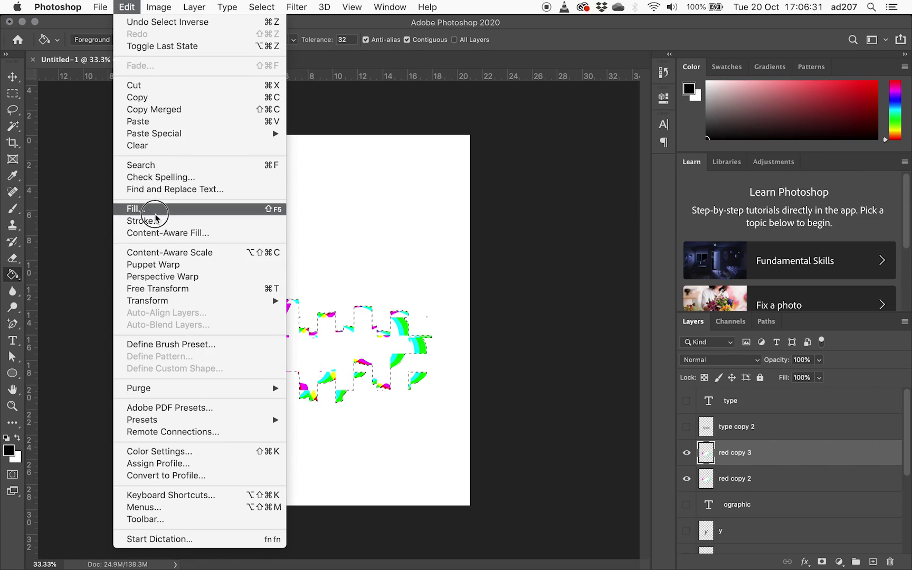
{"action": "left_click", "coordinate": [138, 210]}
{"action": "left_click", "coordinate": [478, 251]}
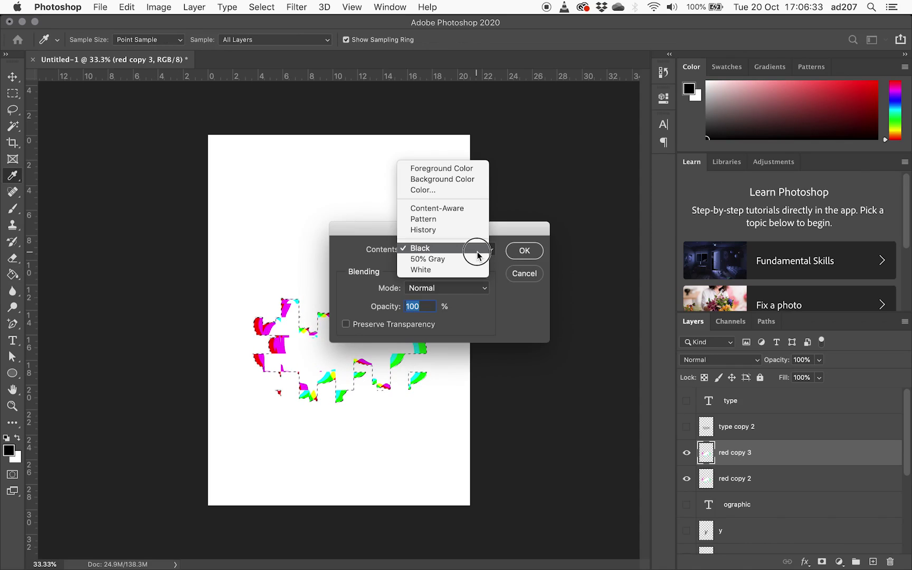
{"action": "left_click", "coordinate": [475, 250]}
{"action": "left_click", "coordinate": [524, 251]}
{"action": "key", "text": "g"}
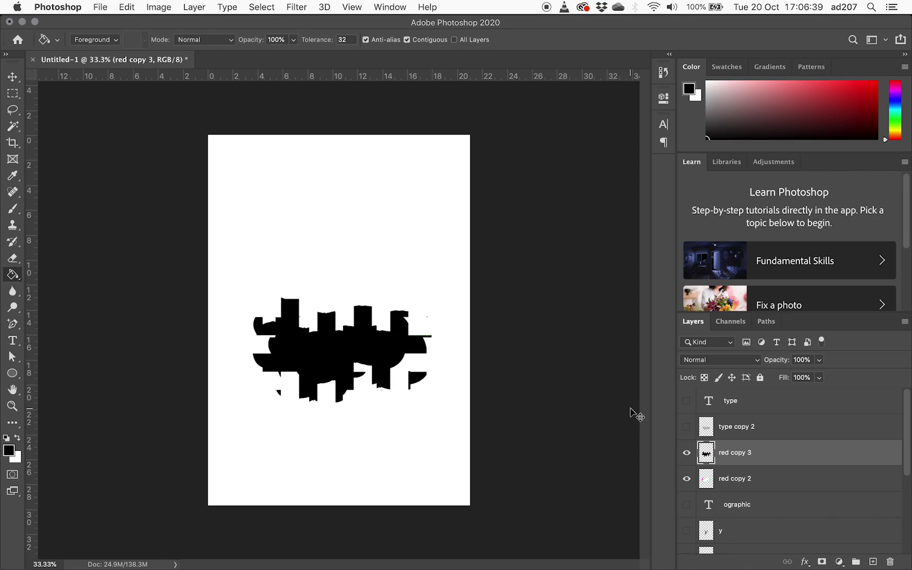
Switch to Firefox to view the David Carson reference cover and return to Photoshop
{"action": "key", "text": "super+Tab"}
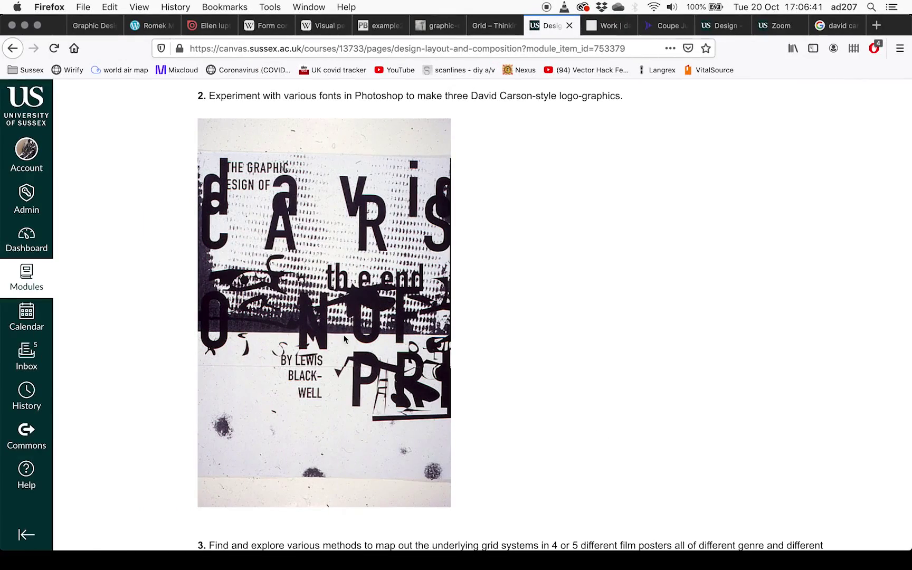
{"action": "key", "text": "super+Tab"}
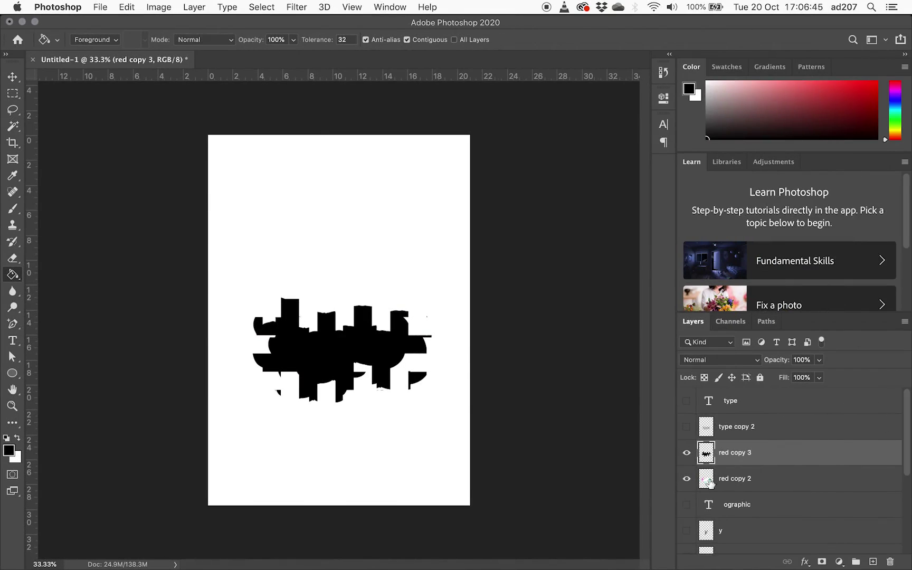
Offset the coloured red copy 2 shapes slightly down and right, and place that layer beneath the black red copy 3
{"action": "left_click_drag", "start_coordinate": [753, 482], "coordinate": [752, 445]}
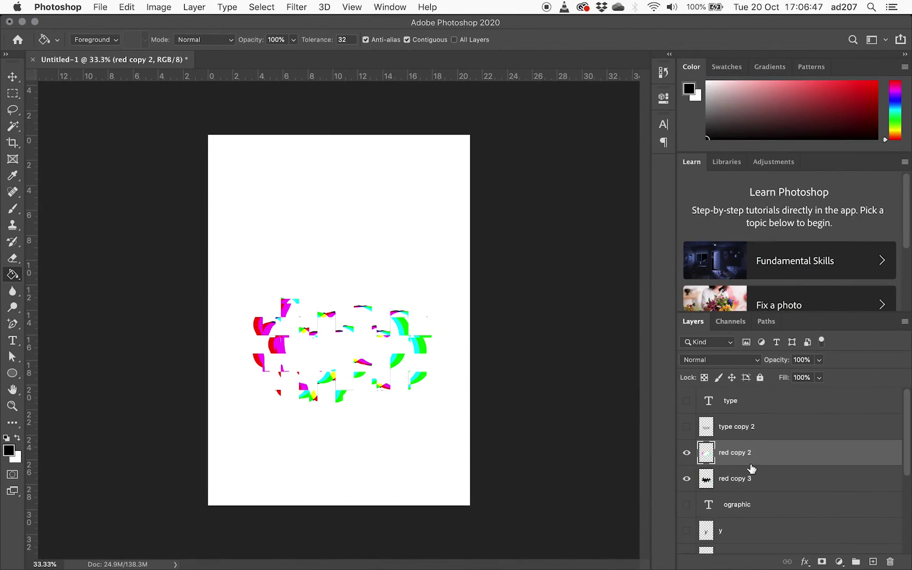
{"action": "left_click_drag", "start_coordinate": [321, 350], "coordinate": [328, 361]}
{"action": "left_click_drag", "start_coordinate": [753, 452], "coordinate": [748, 493]}
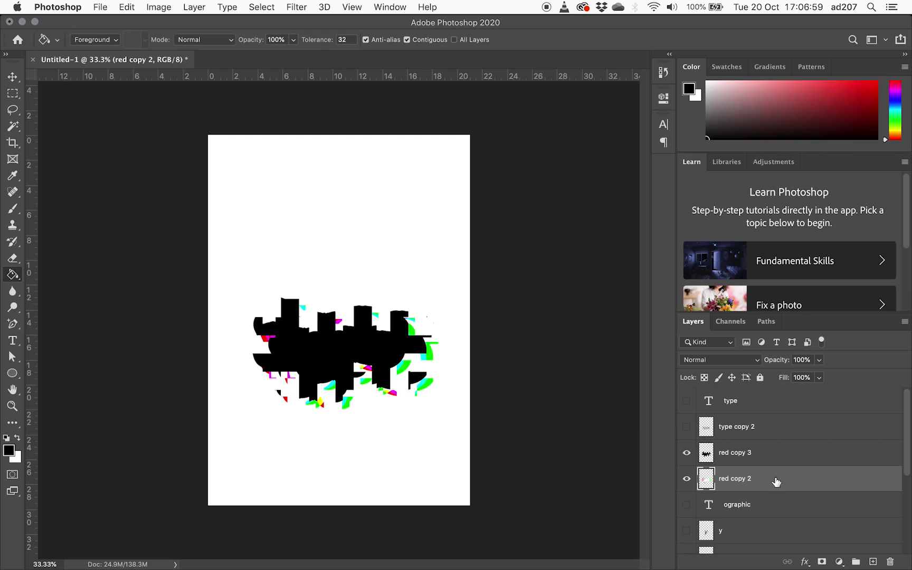
Show type copy 2 and move the blurred "type" up and left so it rises above the black shape
{"action": "left_click", "coordinate": [686, 428]}
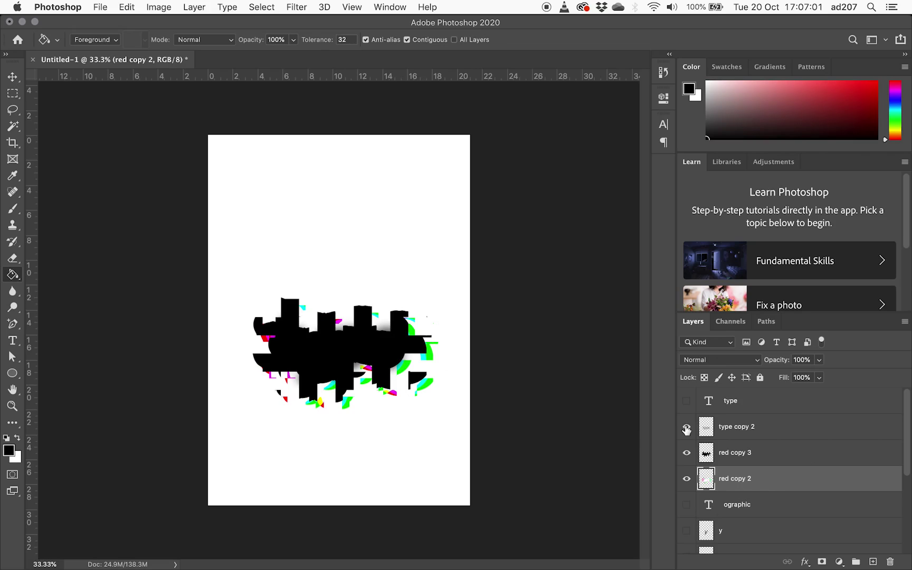
{"action": "left_click", "coordinate": [799, 432]}
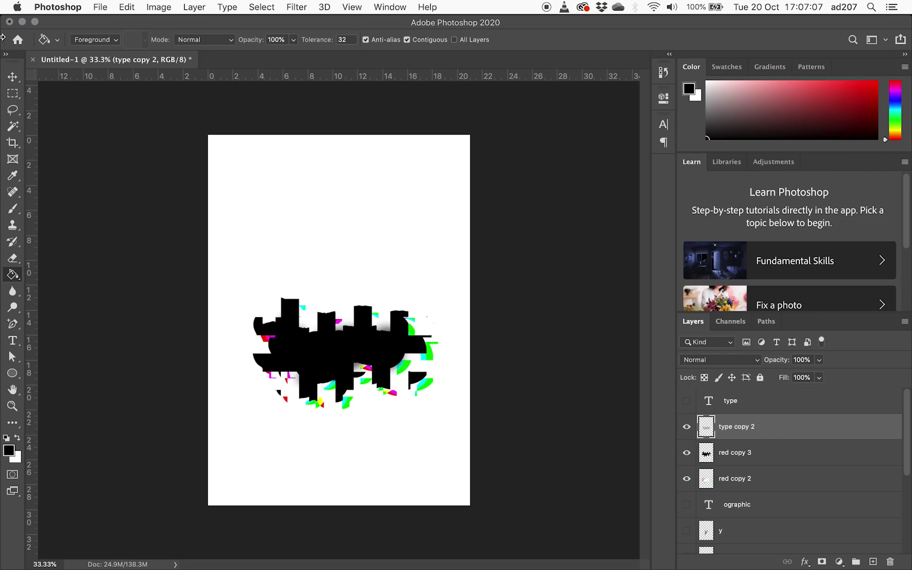
{"action": "left_click", "coordinate": [14, 79]}
{"action": "left_click_drag", "start_coordinate": [392, 346], "coordinate": [361, 295]}
Show the ographic, y, Layer 2, Layer 1, type and t layers
{"action": "scroll", "coordinate": [781, 507], "scroll_direction": "down", "scroll_amount": 3}
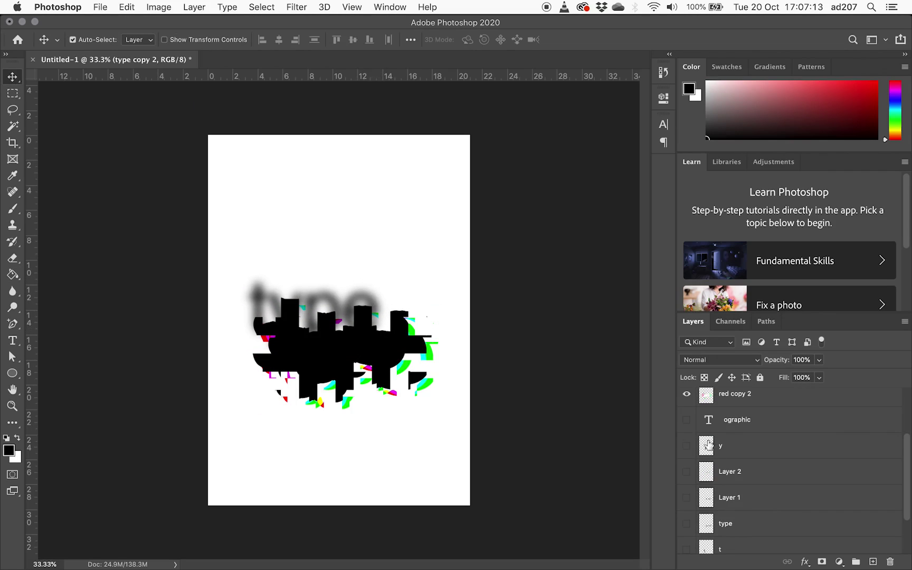
{"action": "left_click_drag", "start_coordinate": [686, 419], "coordinate": [682, 508]}
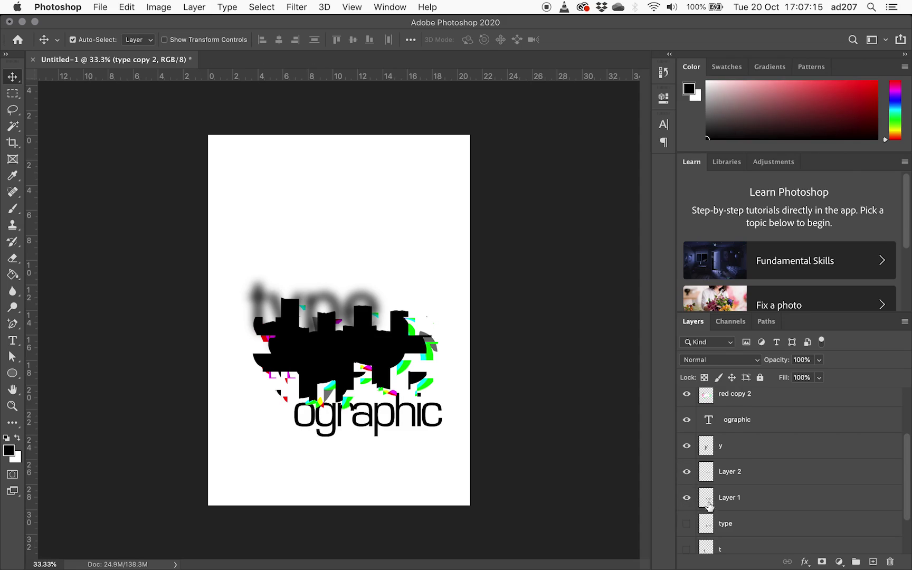
{"action": "scroll", "coordinate": [716, 493], "scroll_direction": "down", "scroll_amount": 2}
{"action": "left_click", "coordinate": [686, 473]}
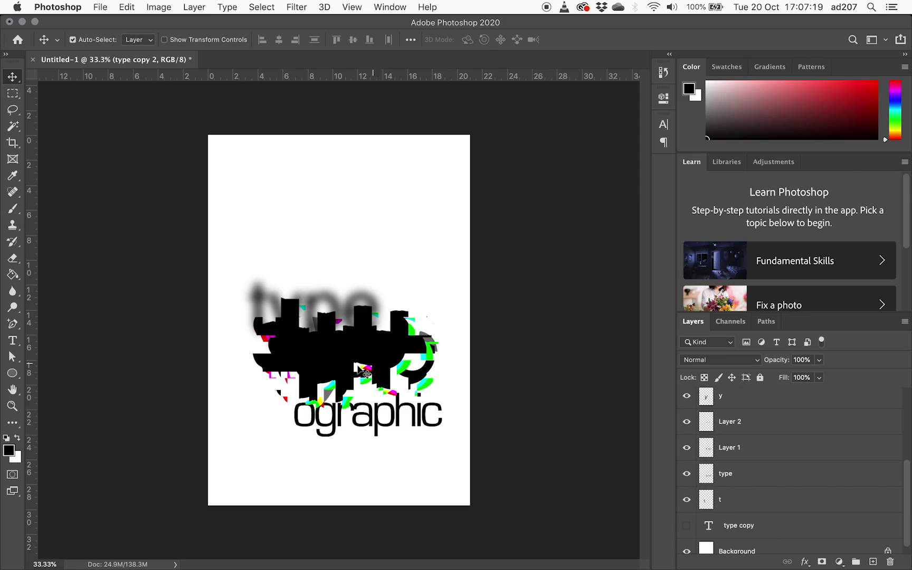
Undock and lengthen the layer list, and move red copy 3 and red copy 2 together beneath the t layer
{"action": "left_click", "coordinate": [304, 365]}
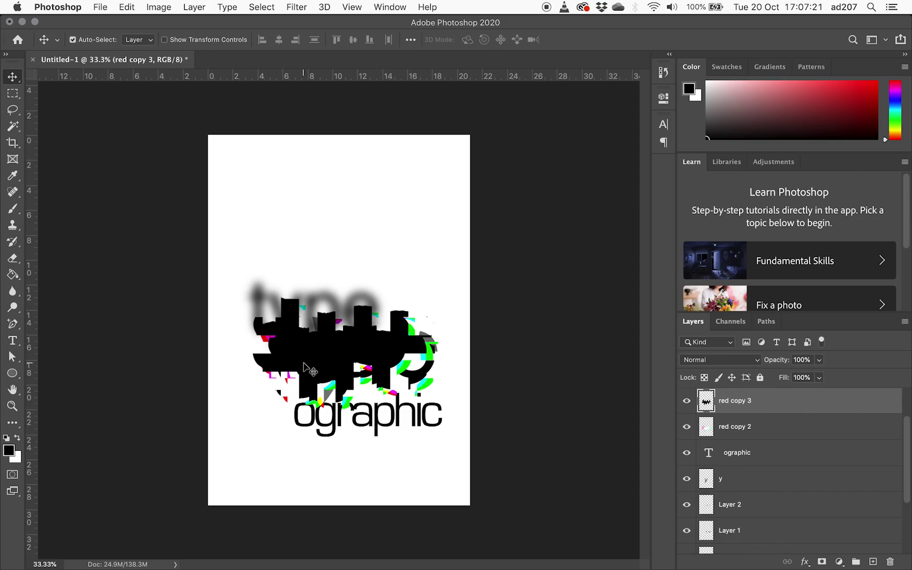
{"action": "left_click", "coordinate": [803, 426], "text": "shift"}
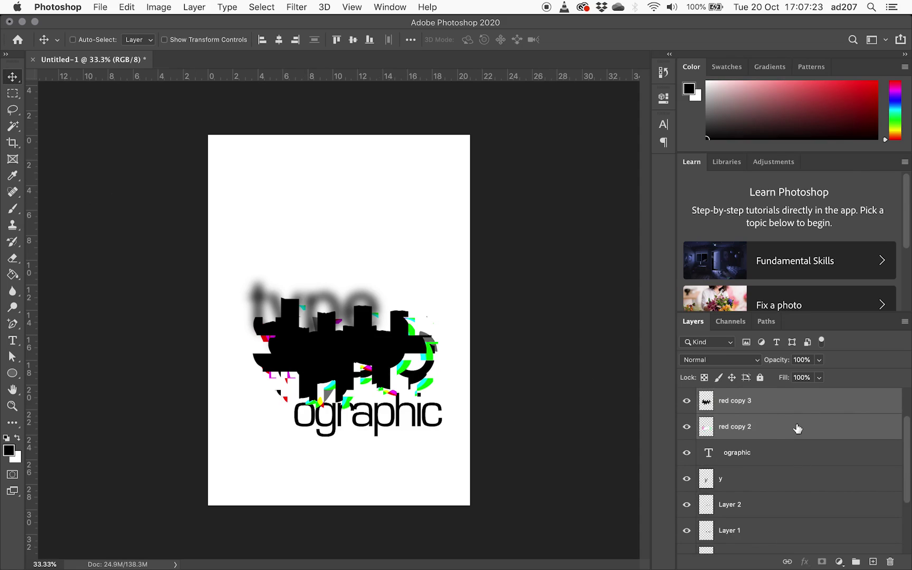
{"action": "scroll", "coordinate": [800, 419], "scroll_direction": "down", "scroll_amount": 2}
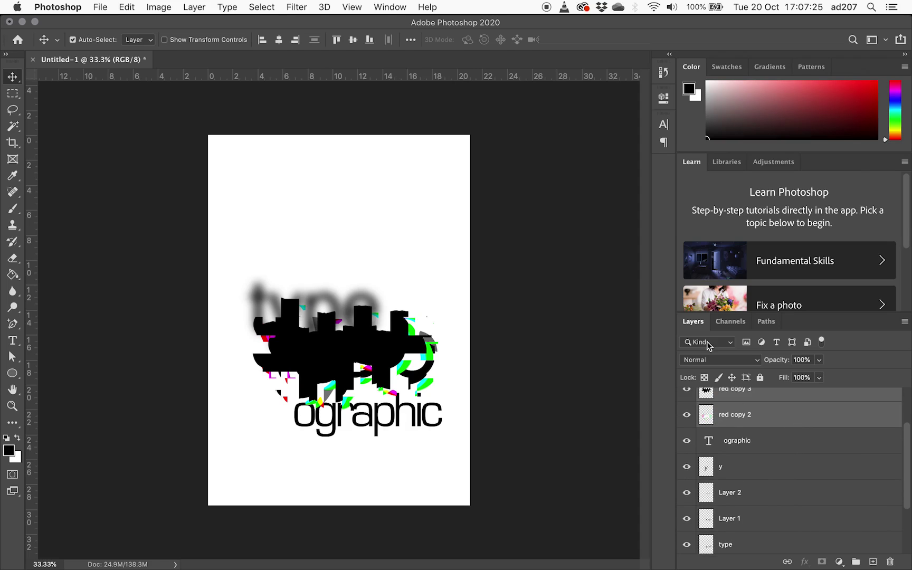
{"action": "left_click_drag", "start_coordinate": [693, 321], "coordinate": [532, 107]}
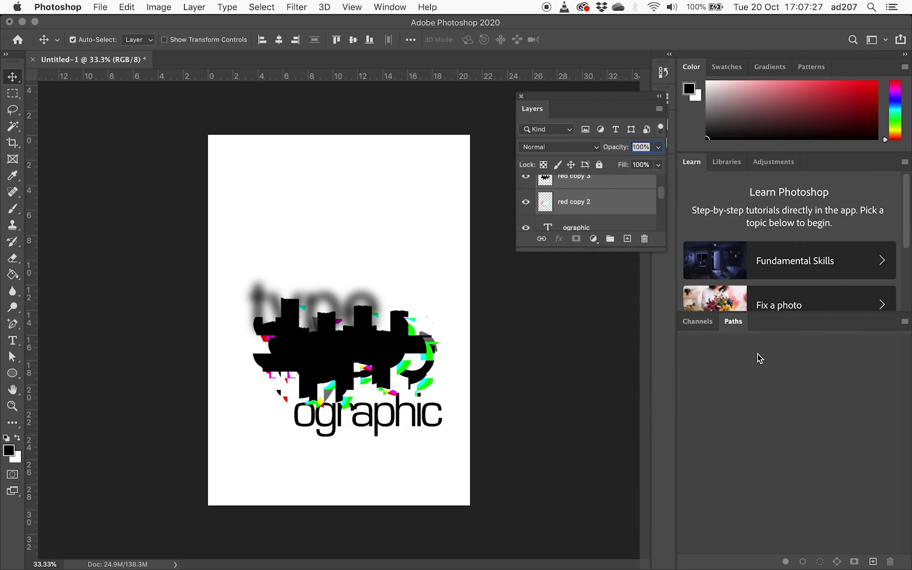
{"action": "left_click_drag", "start_coordinate": [644, 249], "coordinate": [657, 531]}
{"action": "left_click_drag", "start_coordinate": [585, 269], "coordinate": [606, 447]}
Rename the red copy 3 layer as black blob and lower its opacity to 45%
{"action": "left_click", "coordinate": [591, 400]}
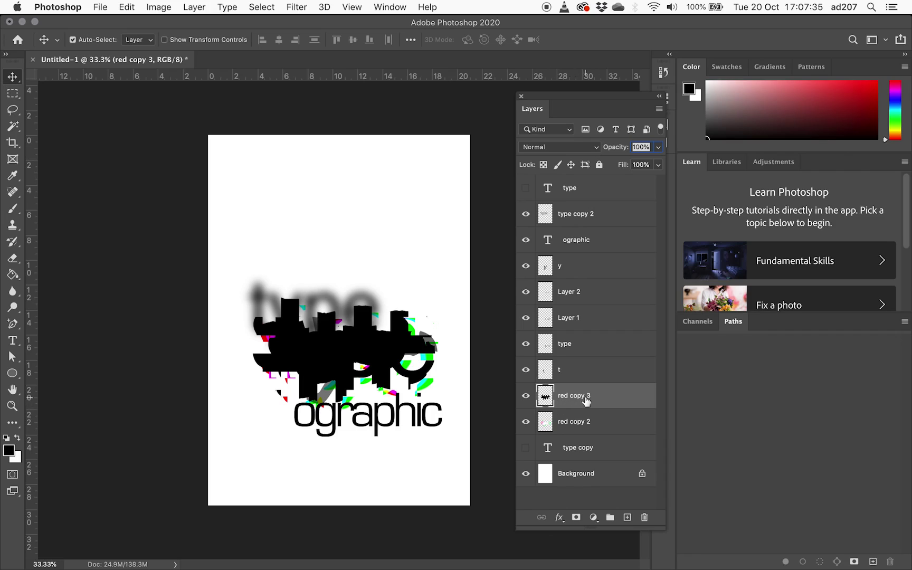
{"action": "double_click", "coordinate": [581, 395]}
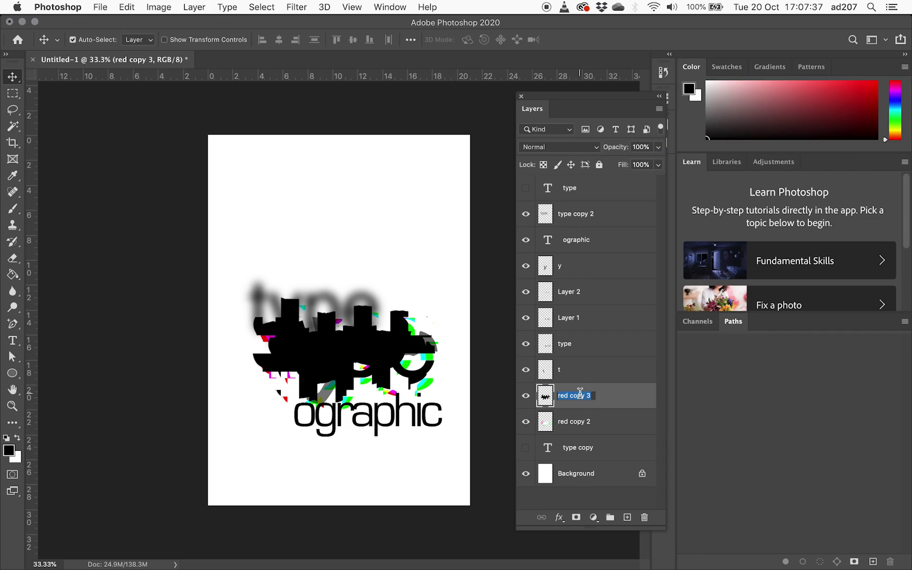
{"action": "type", "text": "black blob"}
{"action": "key", "text": "Return"}
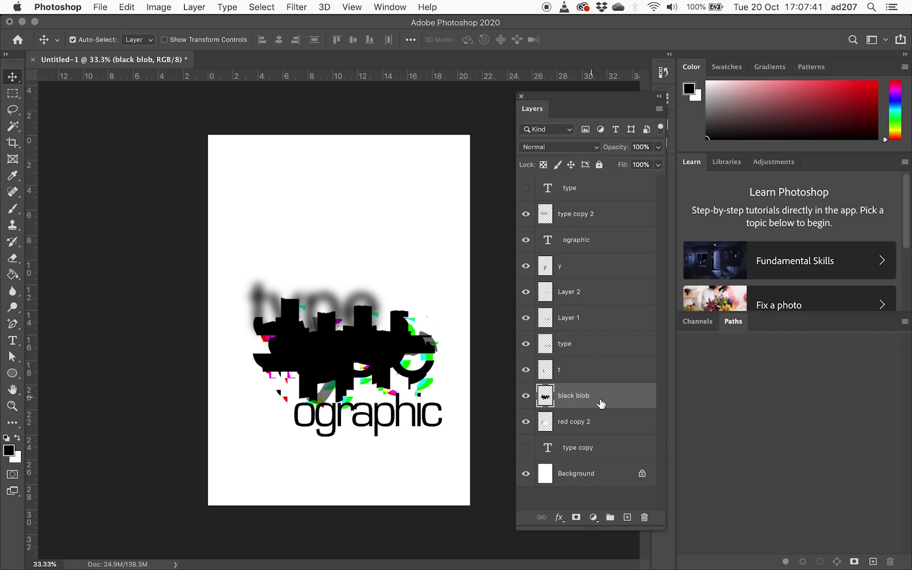
{"action": "left_click_drag", "start_coordinate": [619, 152], "coordinate": [584, 153]}
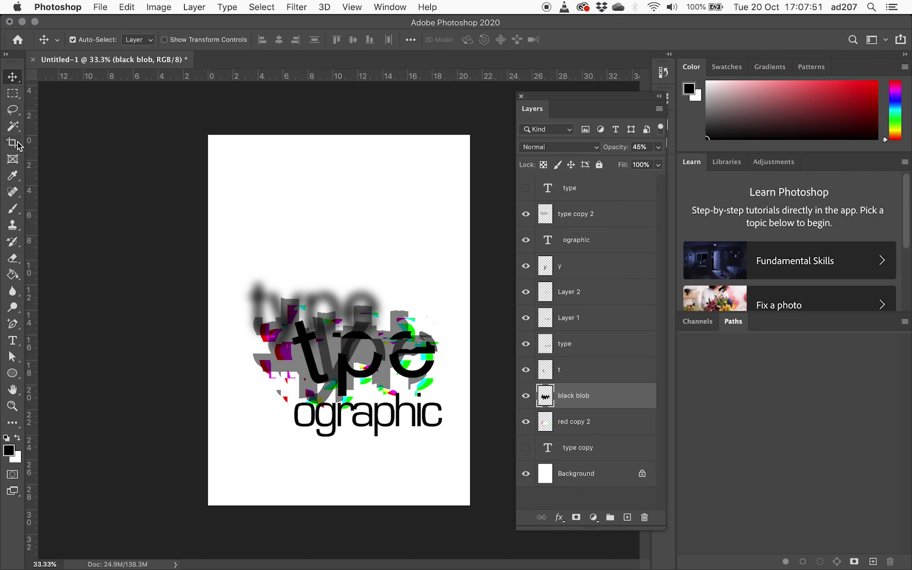
Move the "ographic" text up and left so it overlaps the lower edge of the "type" letters
{"action": "left_click", "coordinate": [376, 417]}
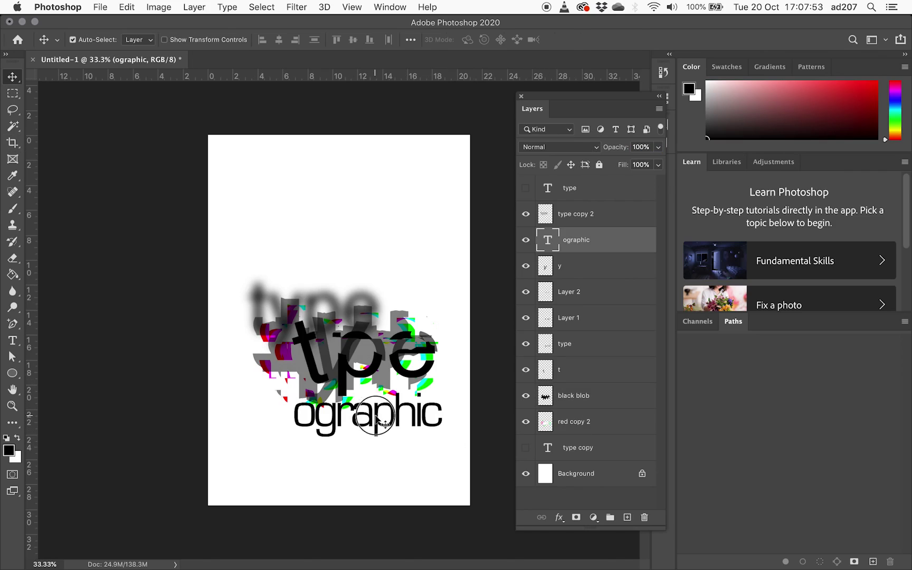
{"action": "double_click", "coordinate": [376, 417]}
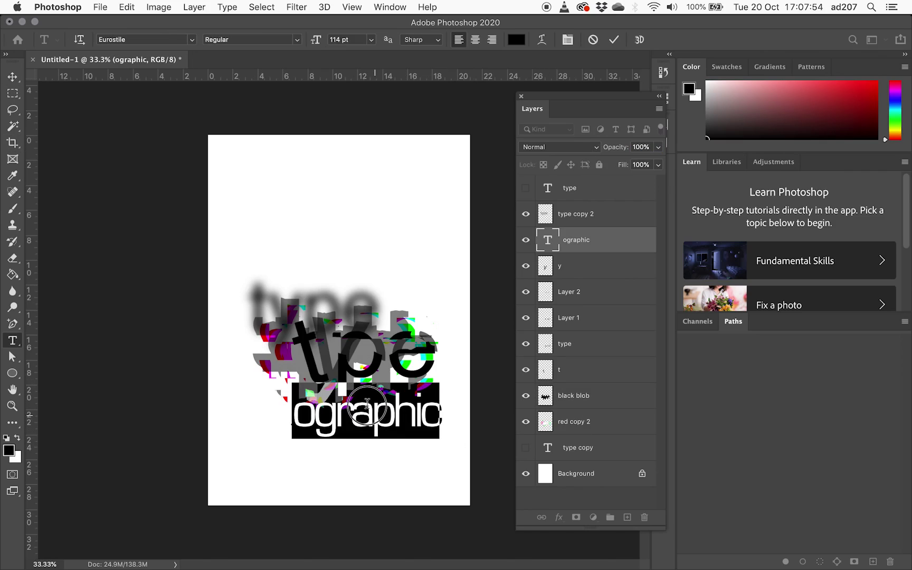
{"action": "left_click", "coordinate": [13, 77]}
{"action": "left_click_drag", "start_coordinate": [338, 429], "coordinate": [346, 400]}
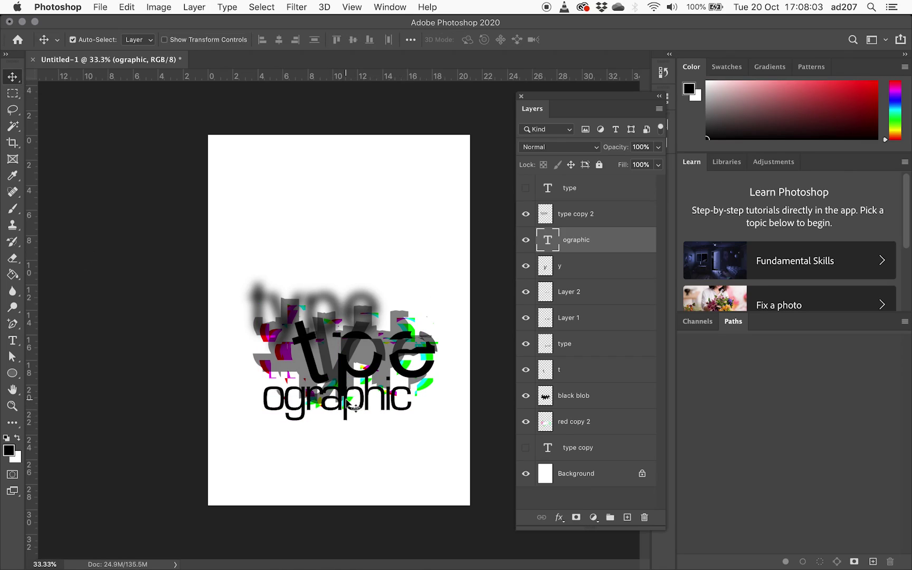
Select the "ographic" text layer and examine at 66.7% zoom how it overlaps the letters and shapes above
{"action": "left_click", "coordinate": [410, 448]}
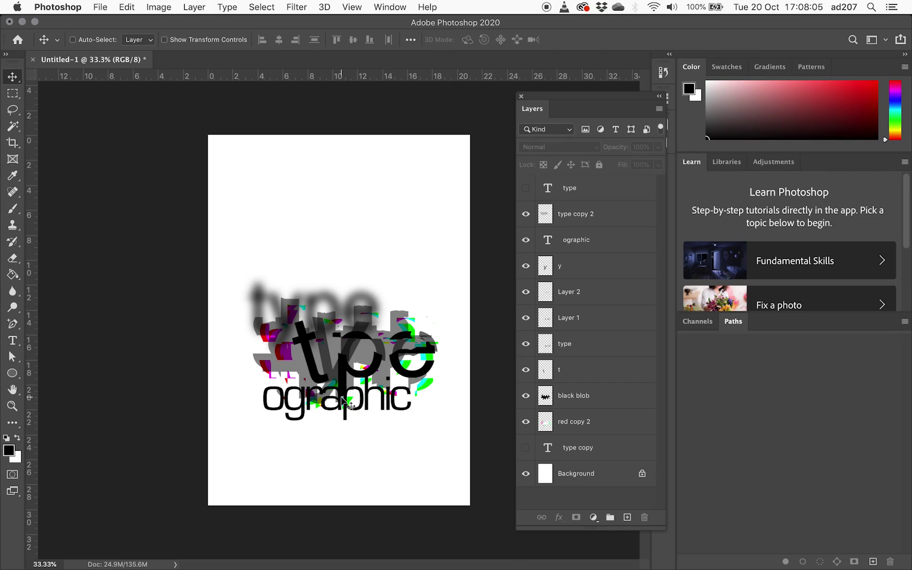
{"action": "scroll", "coordinate": [345, 404], "scroll_direction": "up", "scroll_amount": 2}
{"action": "scroll", "coordinate": [342, 401], "scroll_direction": "down", "scroll_amount": 3}
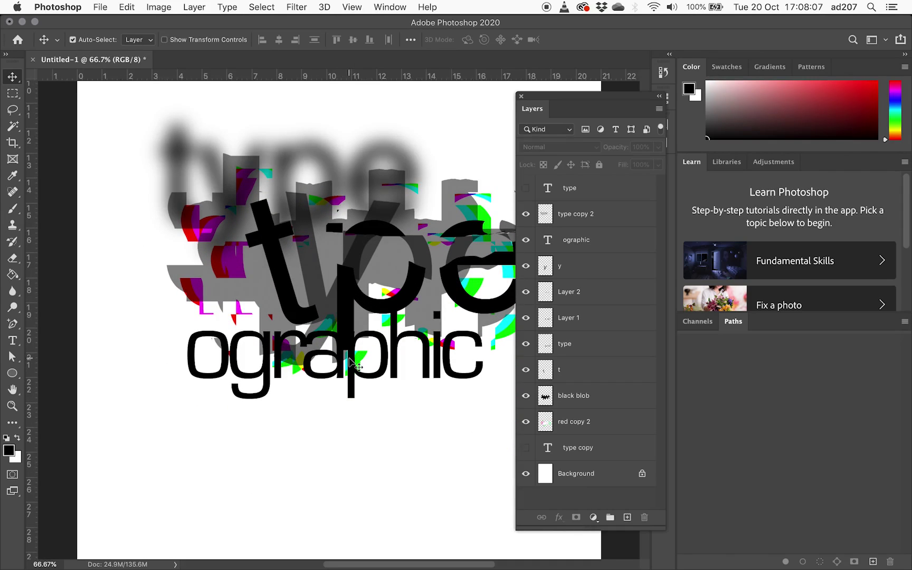
{"action": "left_click", "coordinate": [350, 363]}
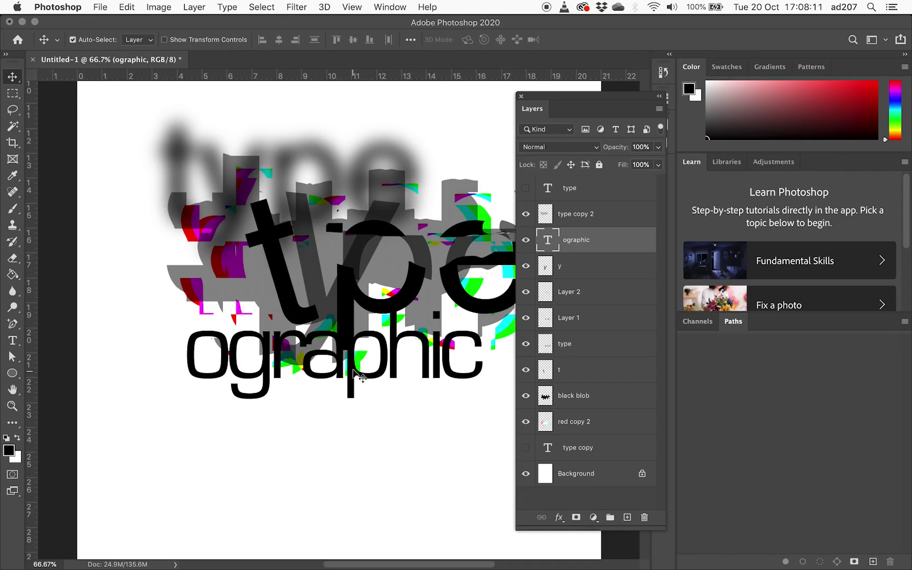
{"action": "scroll", "coordinate": [352, 430], "scroll_direction": "right", "scroll_amount": 3}
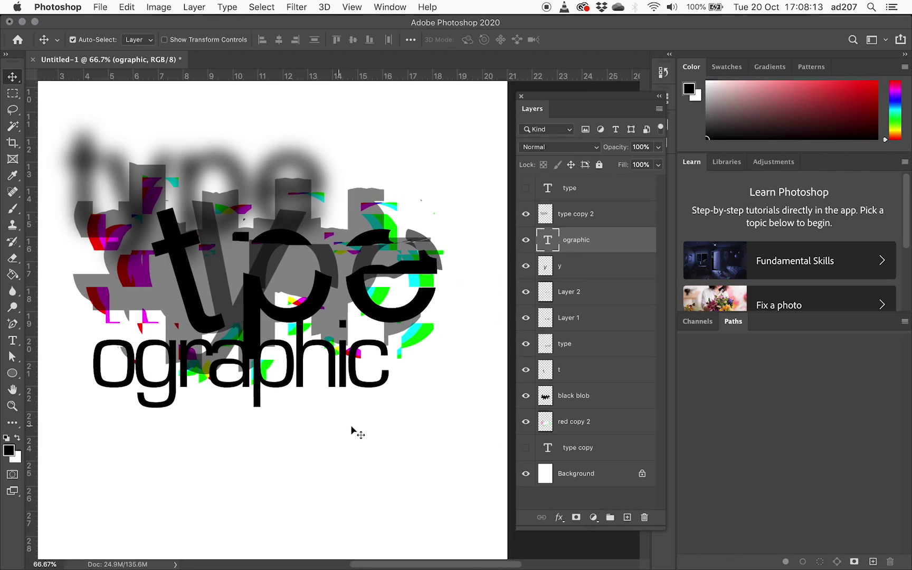